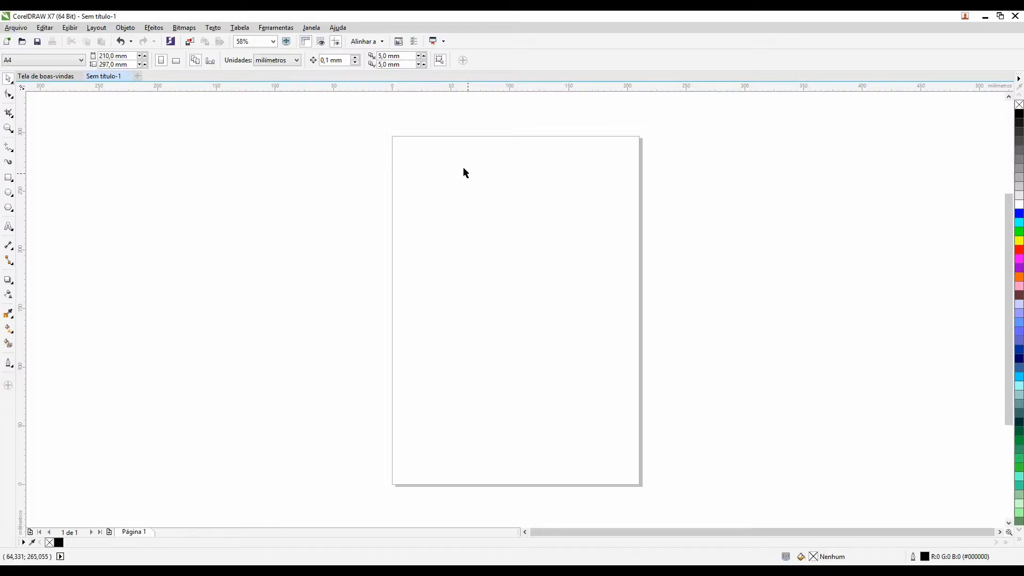
# Display the Object Manager (Gerenciador de objetos) docker for the document
pyautogui.click(307, 28)
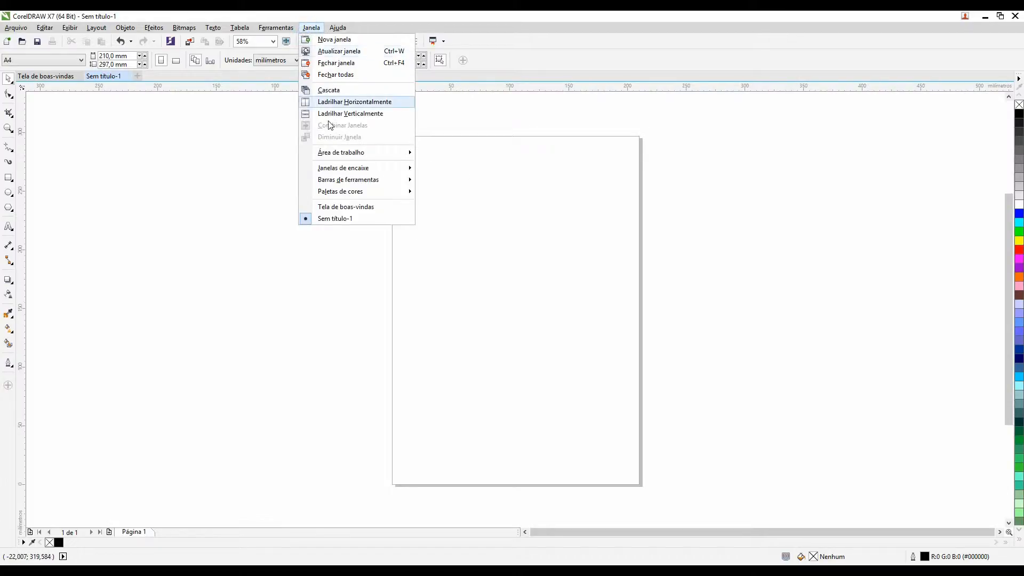
pyautogui.moveTo(370, 174)
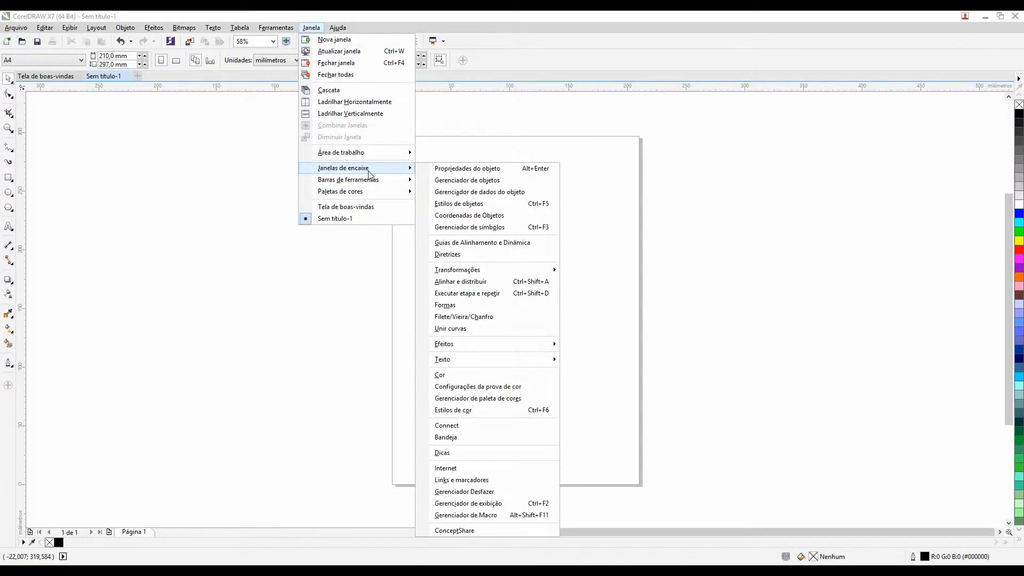
pyautogui.click(472, 181)
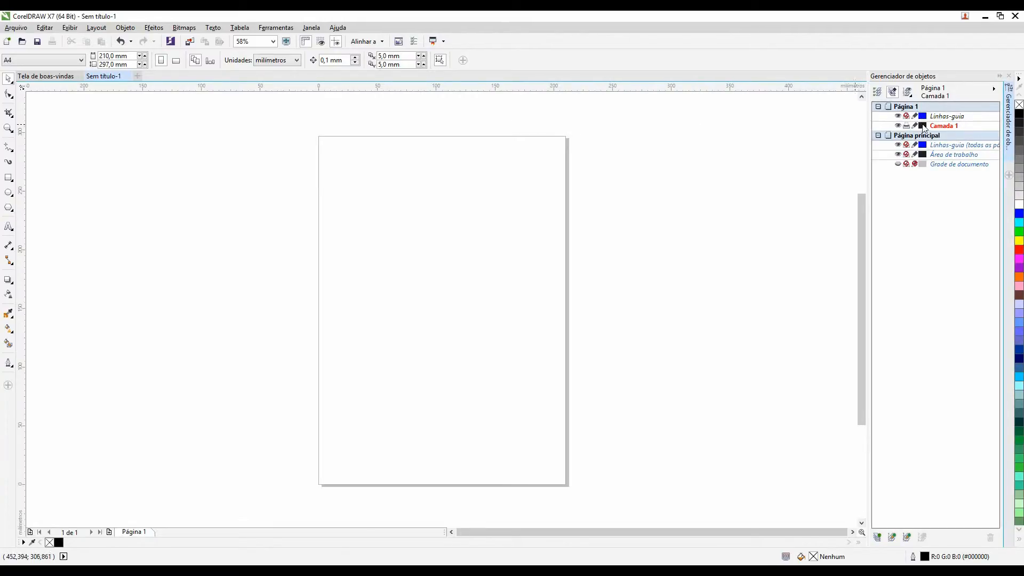
# Try out a horizontal guideline at about 234 mm, moving it higher up the page and deleting it
pyautogui.moveTo(586, 86); pyautogui.dragTo(587, 210)
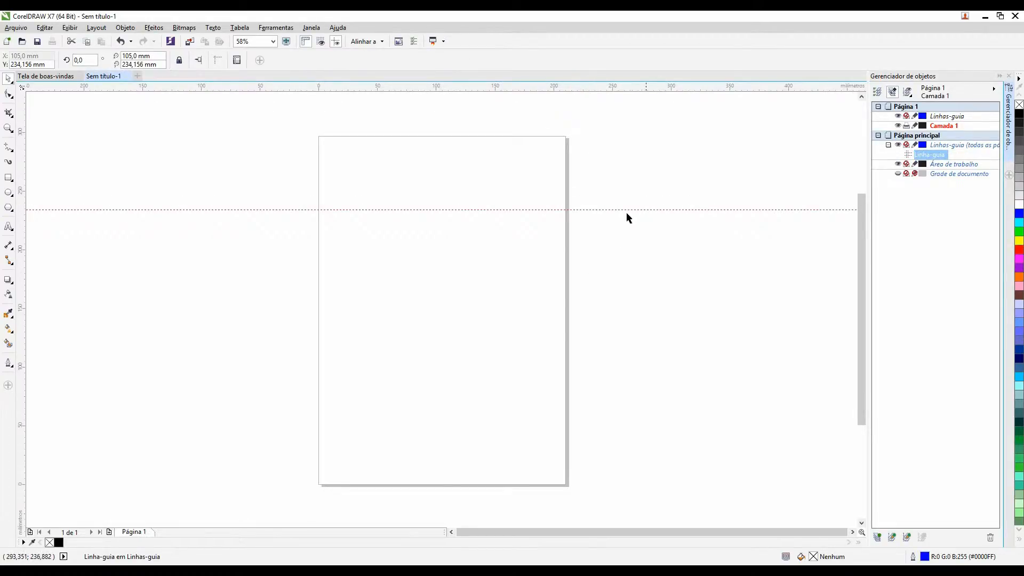
pyautogui.moveTo(618, 209); pyautogui.dragTo(644, 161)
pyautogui.press('Delete')
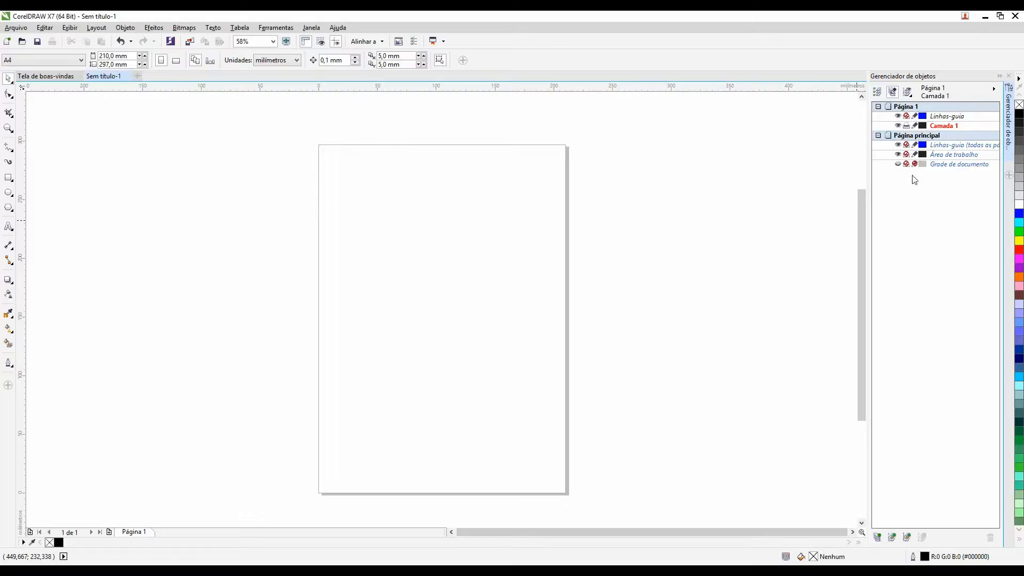
# Turn on the visibility of the document grid (Grade de documento) and hide it again
pyautogui.click(898, 164)
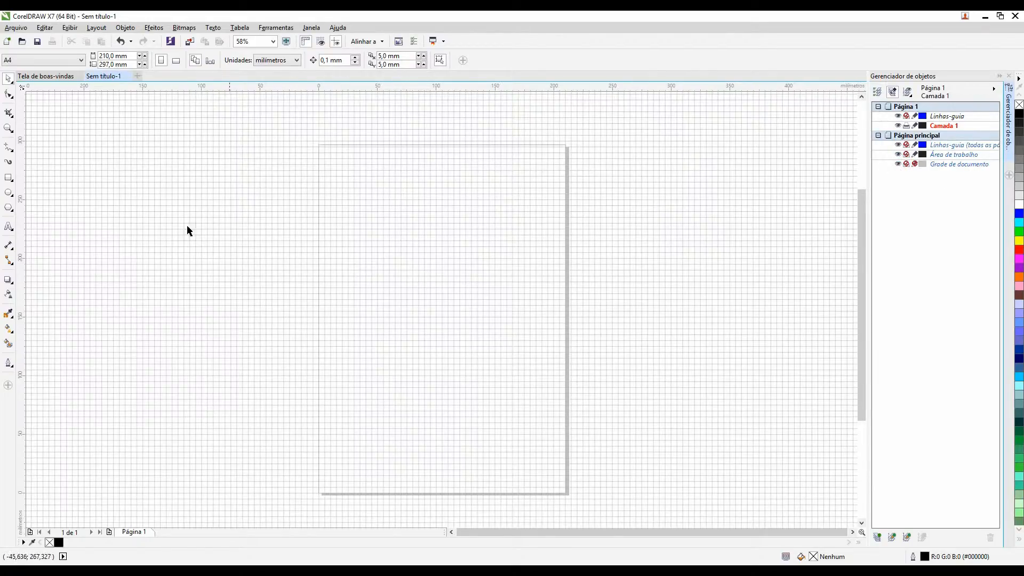
pyautogui.click(898, 164)
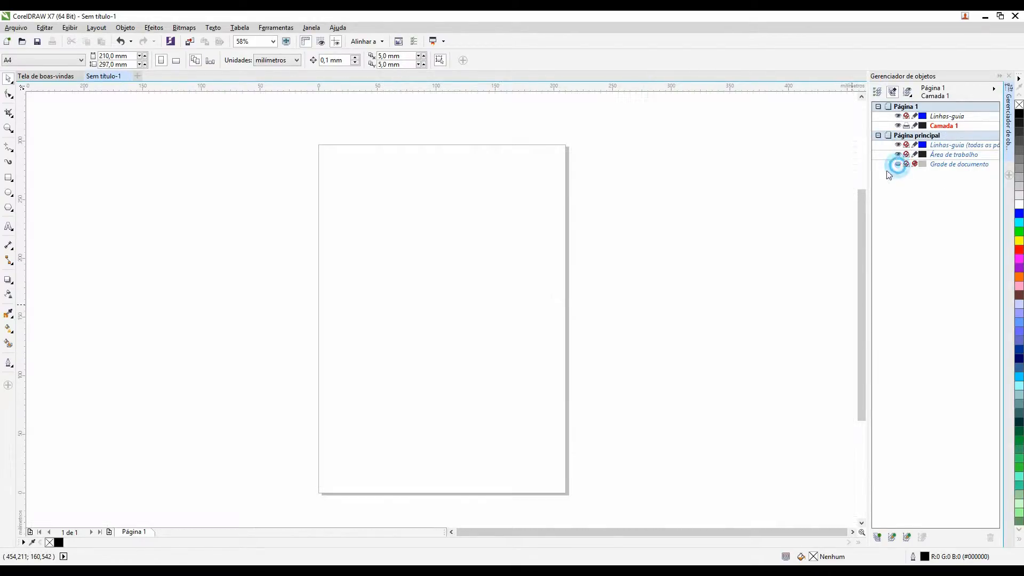
# Draw a square about 75 mm wide in the upper-left part of the page and rename it Quadrado
pyautogui.click(7, 178)
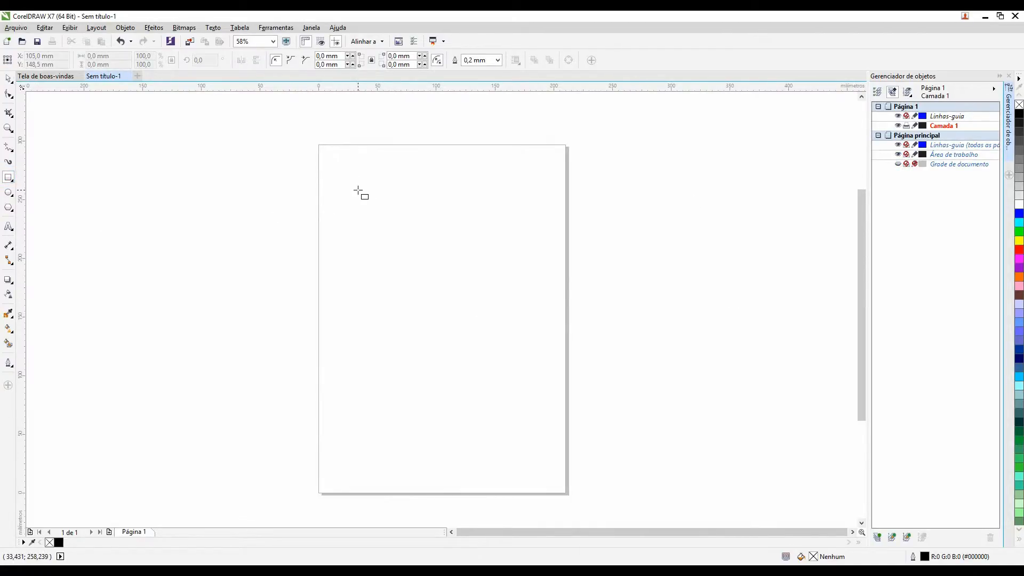
pyautogui.moveTo(358, 189); pyautogui.dragTo(447, 277)
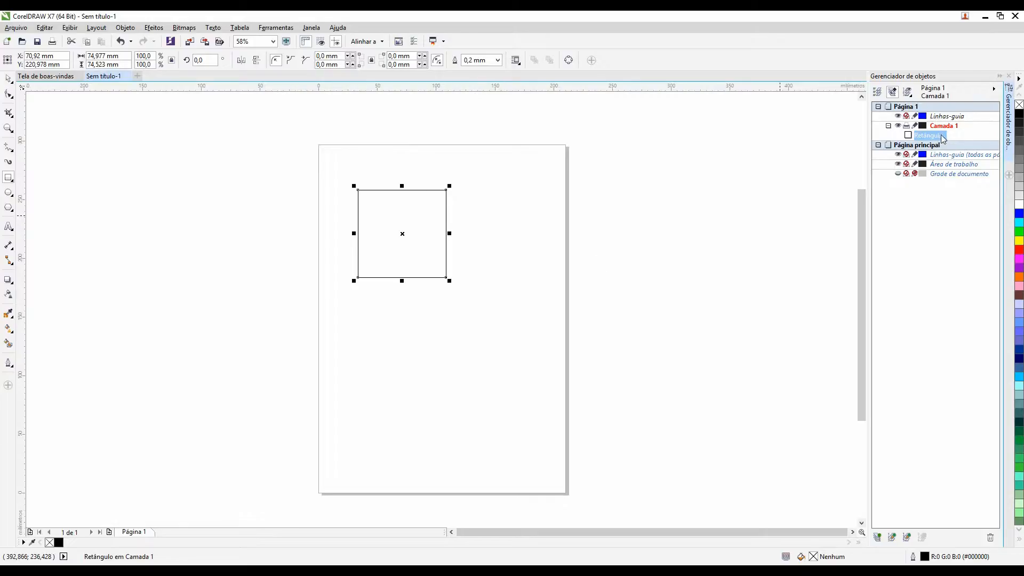
pyautogui.click(932, 136)
pyautogui.write('Quadrado')
pyautogui.press('Return')
pyautogui.click(9, 78)
pyautogui.click(168, 185)
# Draw a circle about 84 mm in diameter over the square's lower-right corner and shift it slightly up and left
pyautogui.click(9, 193)
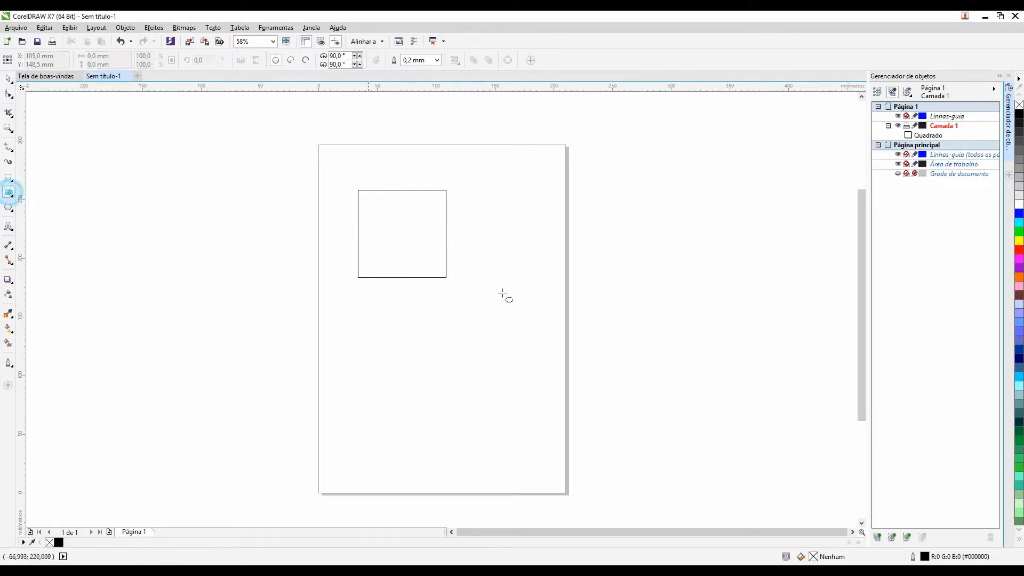
pyautogui.moveTo(407, 225); pyautogui.dragTo(512, 329)
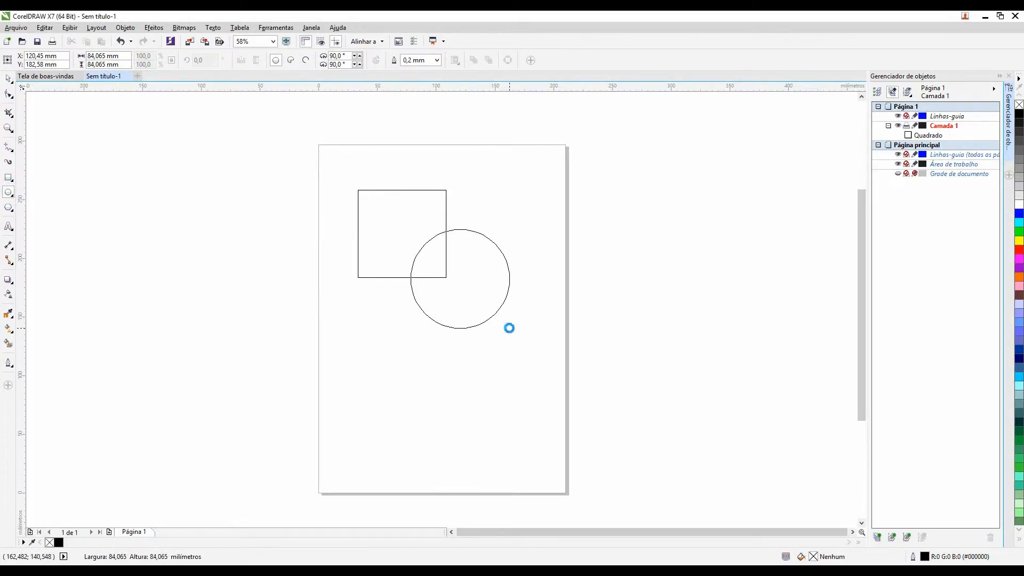
pyautogui.click(8, 78)
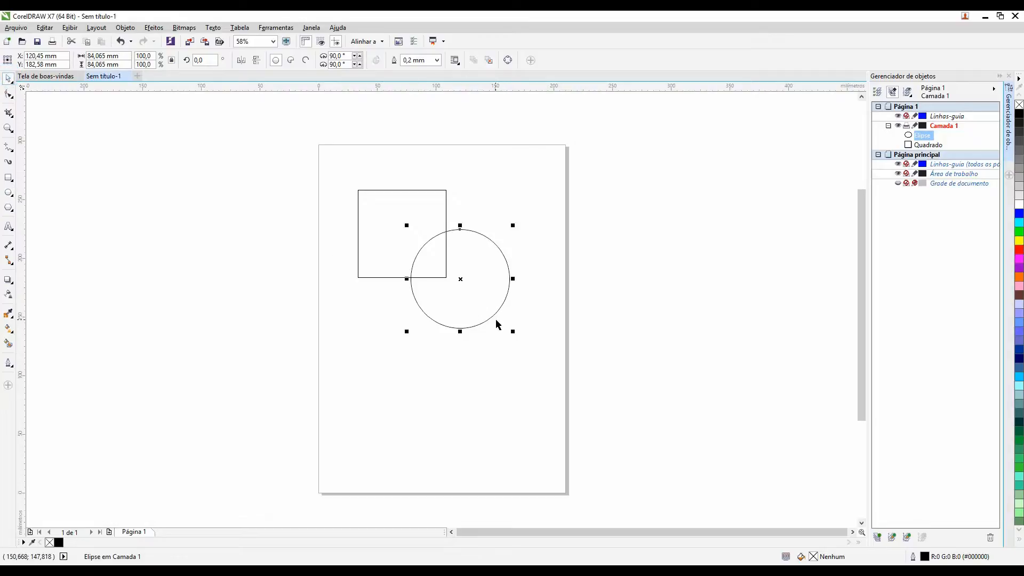
pyautogui.moveTo(458, 293); pyautogui.dragTo(445, 288)
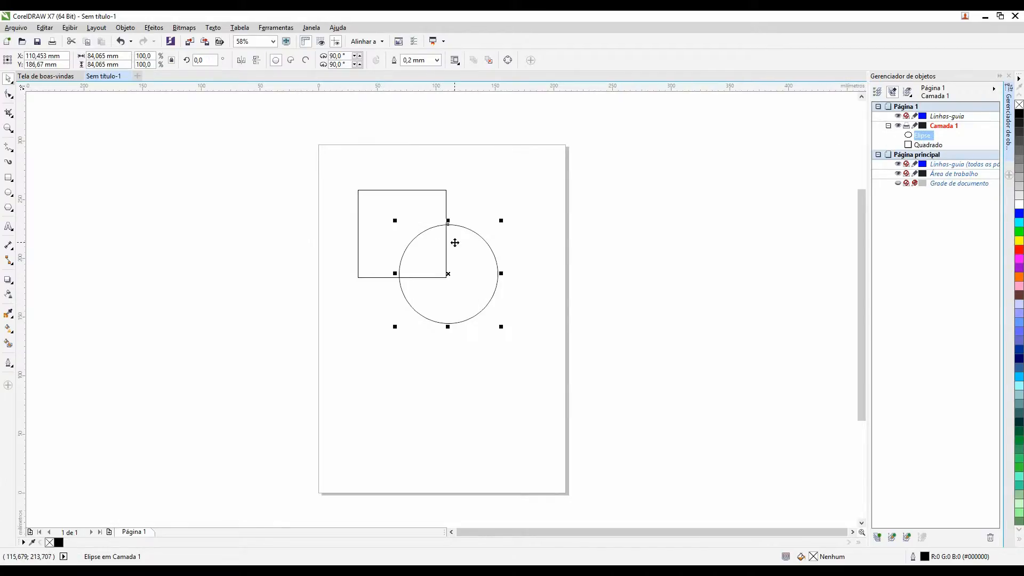
pyautogui.click(474, 262)
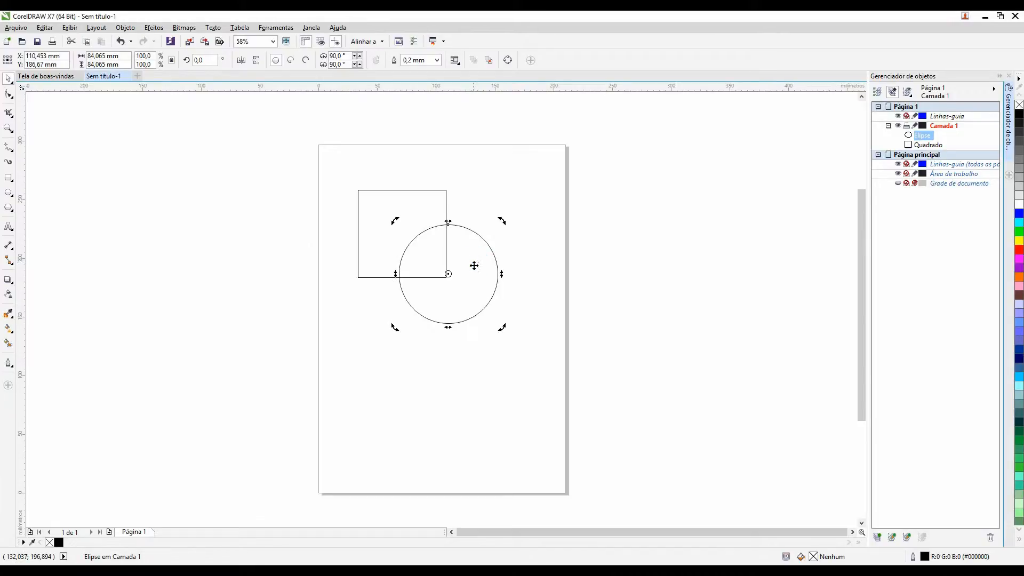
pyautogui.click(616, 267)
# Send the circle to the back of the layer, behind Quadrado
pyautogui.click(468, 268)
pyautogui.hotkey('shift', 'pagedown')
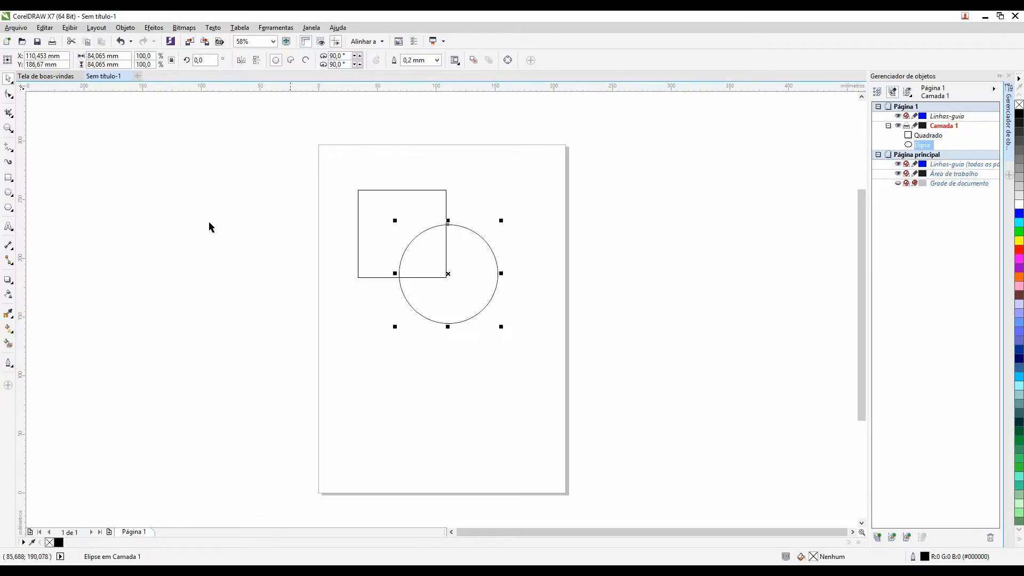
pyautogui.click(155, 216)
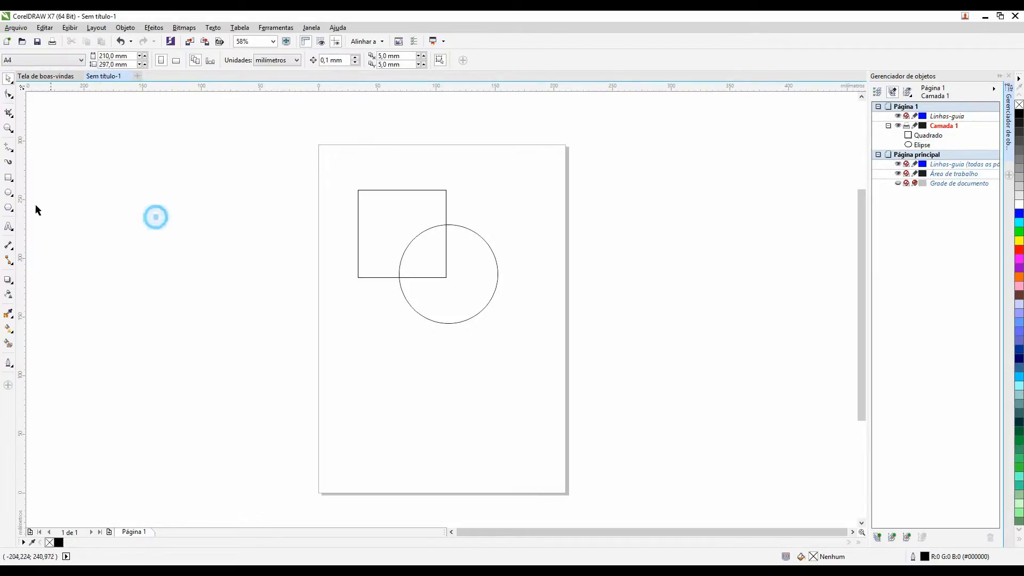
# Draw an 8-sided polygon about 94 by 91 mm overlapping the circle's lower right, shifting it slightly up and left
pyautogui.click(8, 208)
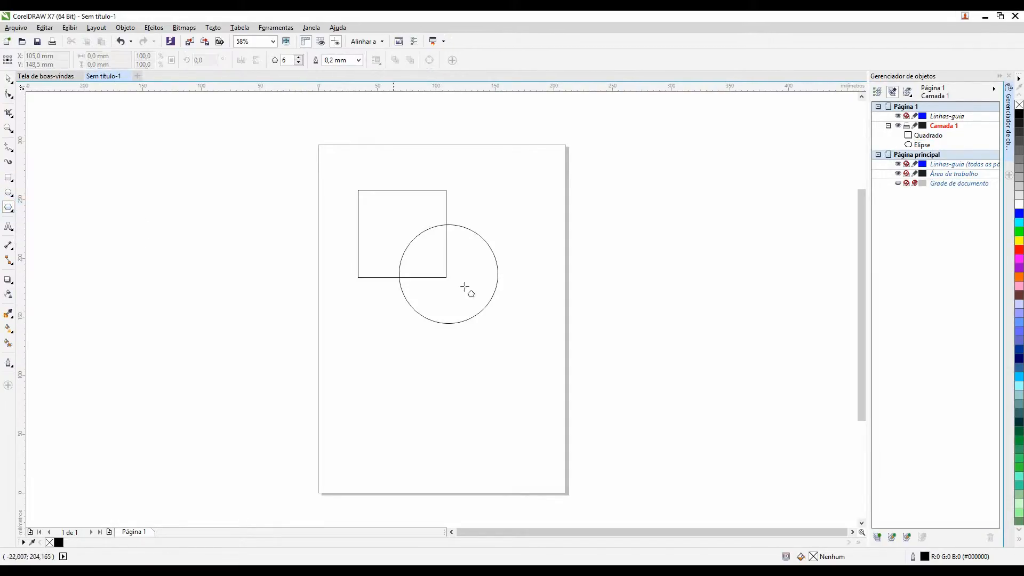
pyautogui.doubleClick(289, 61)
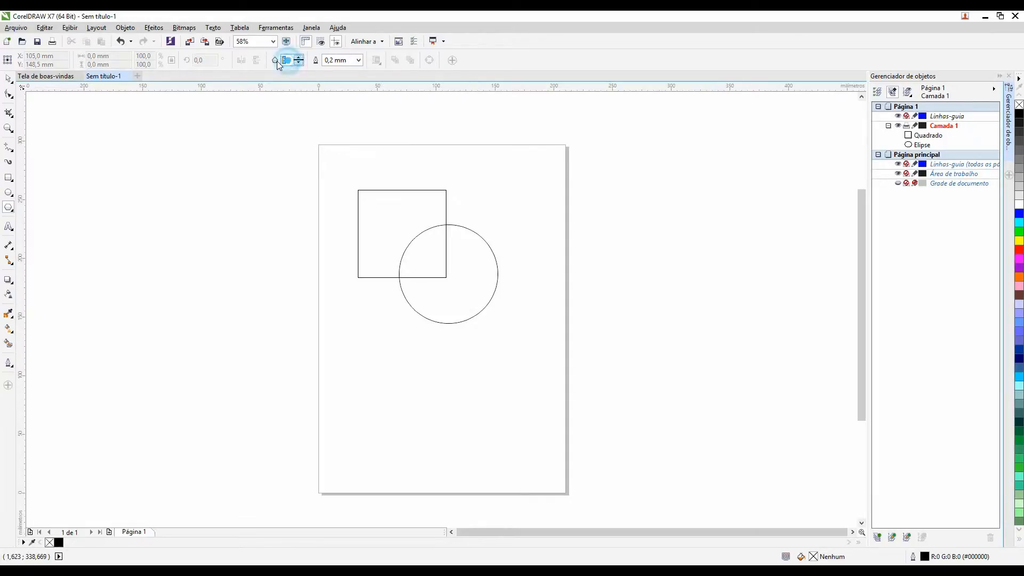
pyautogui.write('8')
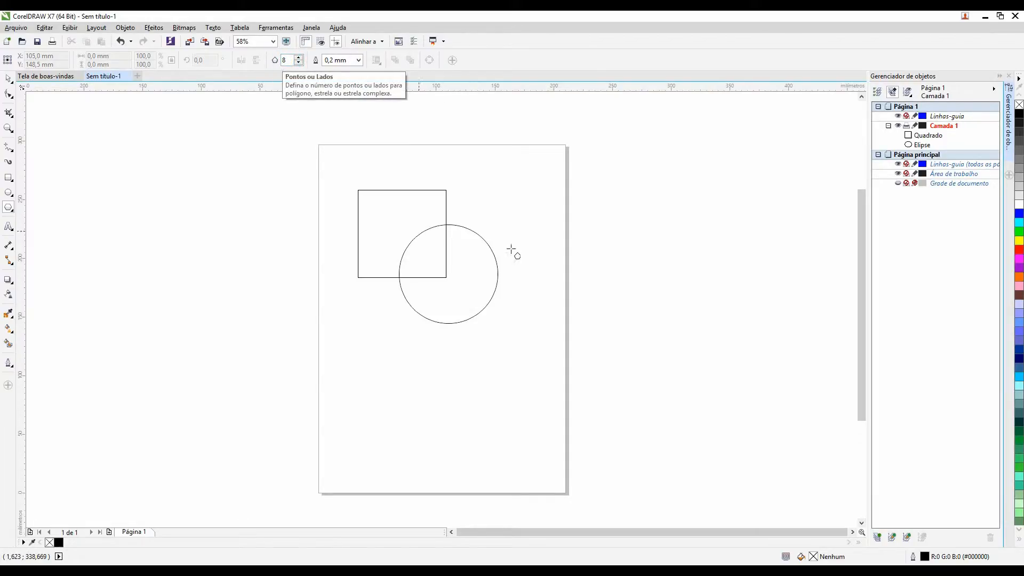
pyautogui.moveTo(434, 267)
pyautogui.mouseDown()
pyautogui.moveTo(474, 291)
pyautogui.moveTo(521, 360)
pyautogui.moveTo(542, 372)
pyautogui.mouseUp()
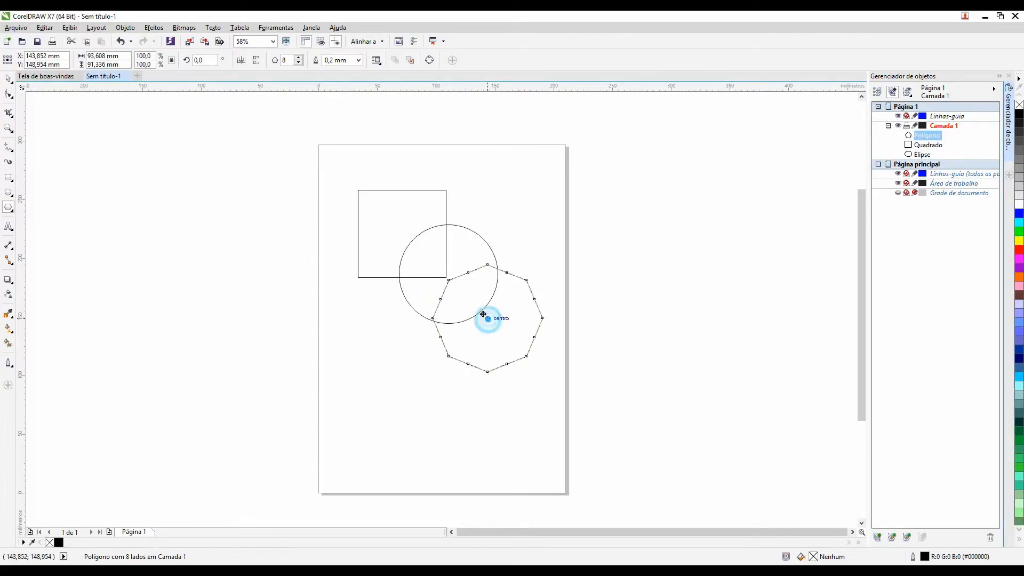
pyautogui.moveTo(483, 314); pyautogui.dragTo(479, 311)
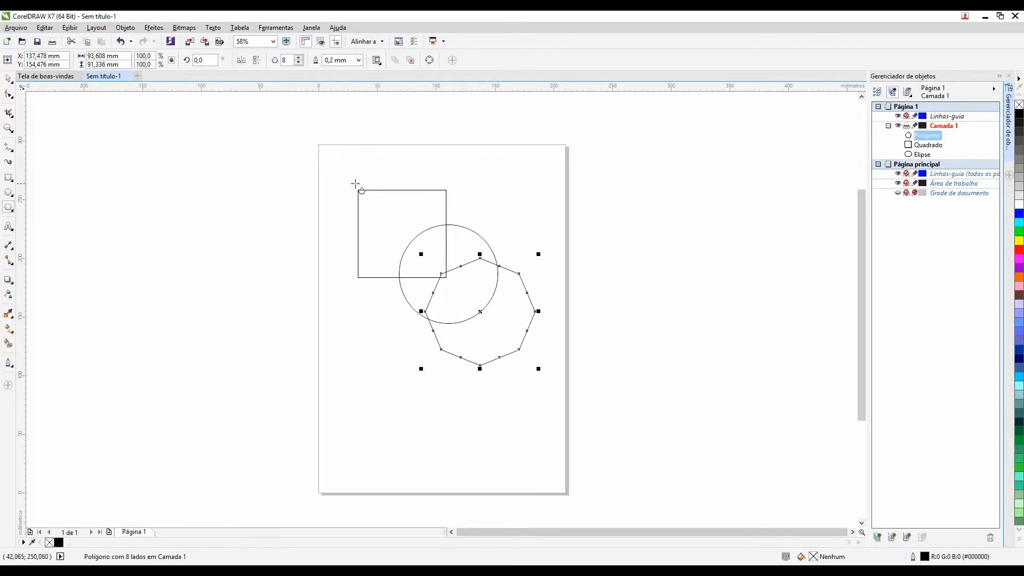
# Try the stacking commands on the octagon: to back, to front, back one and forward one
pyautogui.click(9, 79)
pyautogui.hotkey('shift', 'pagedown')
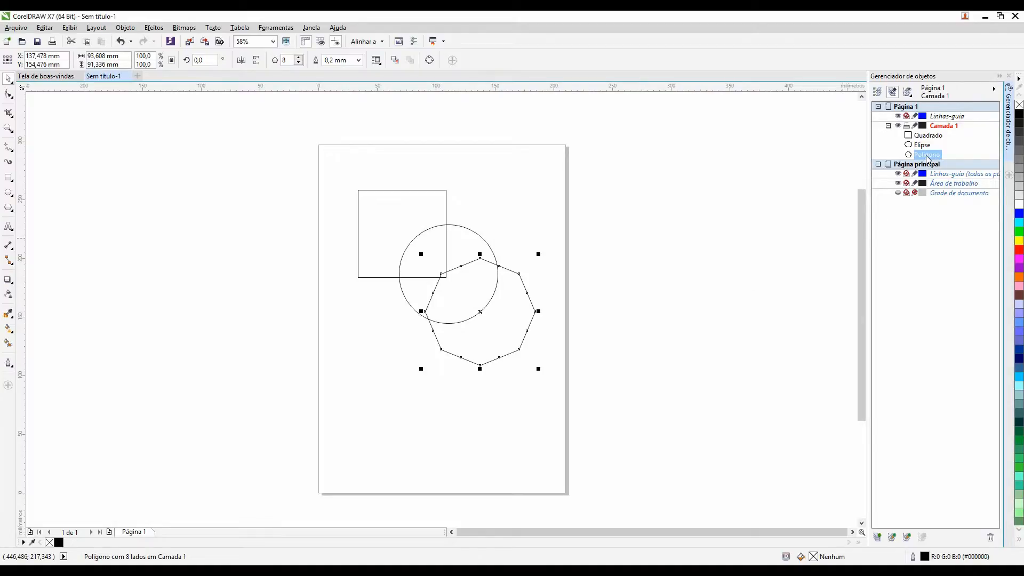
pyautogui.hotkey('shift', 'pageup')
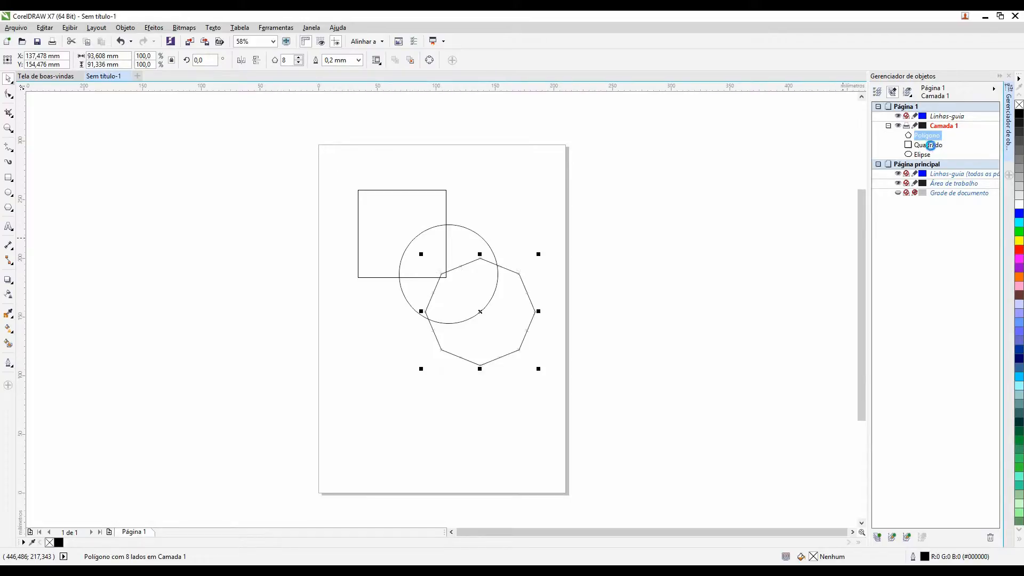
pyautogui.hotkey('ctrl', 'pagedown')
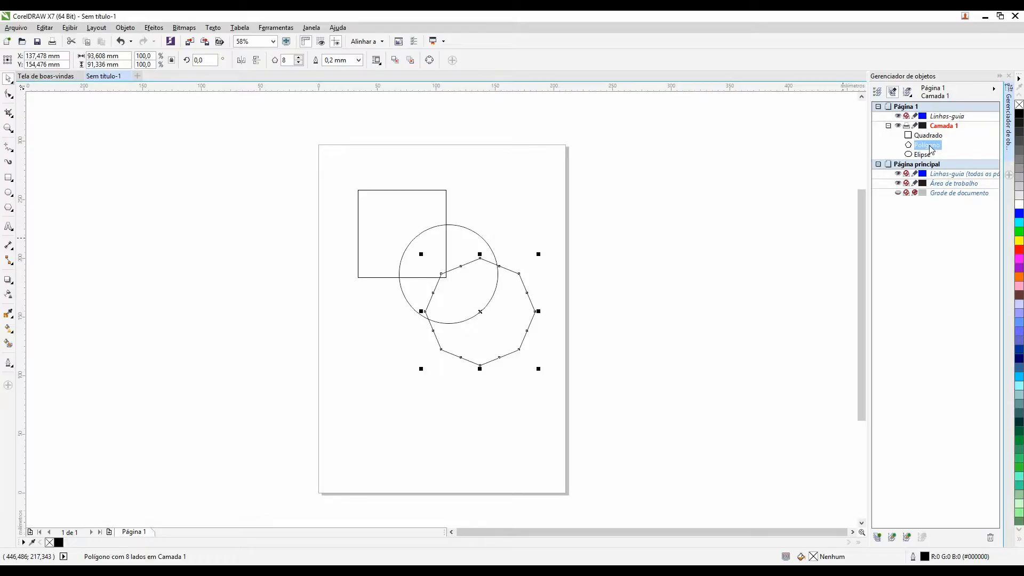
pyautogui.hotkey('ctrl', 'pageup')
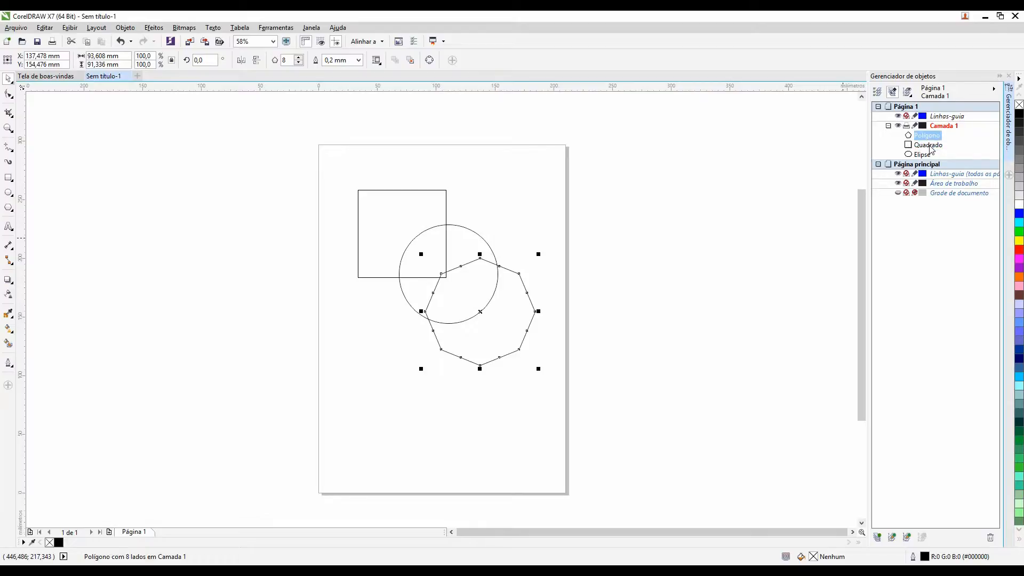
# Stack the octagon between Quadrado and the ellipse by sending it to the back and bringing it forward one
pyautogui.hotkey('shift', 'pagedown')
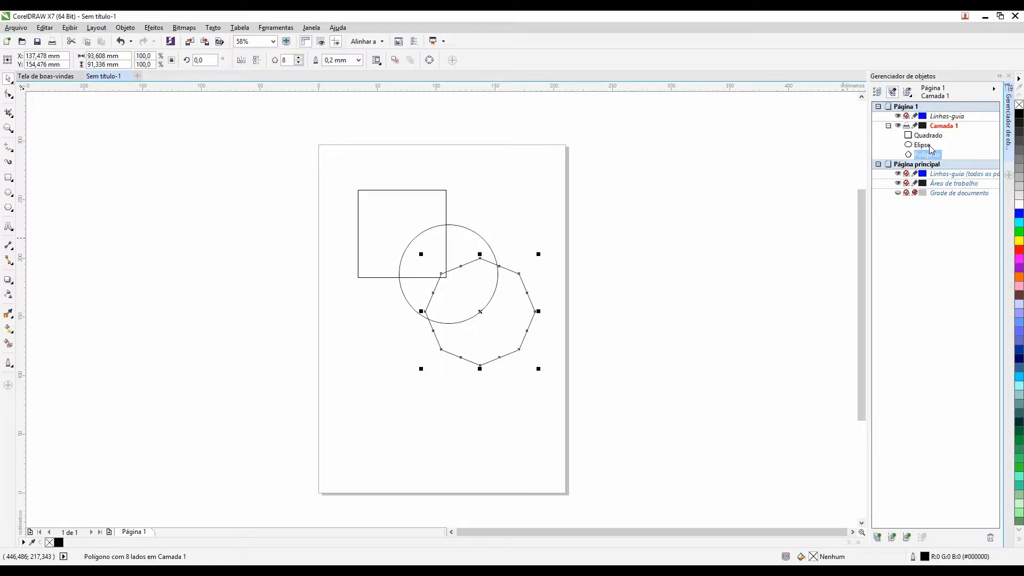
pyautogui.hotkey('ctrl', 'pageup')
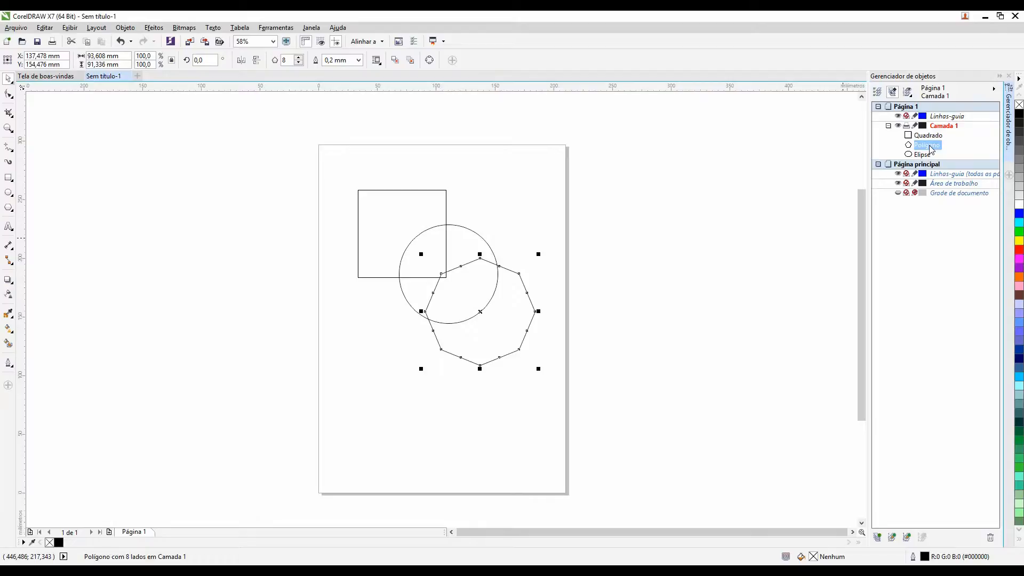
pyautogui.click(636, 230)
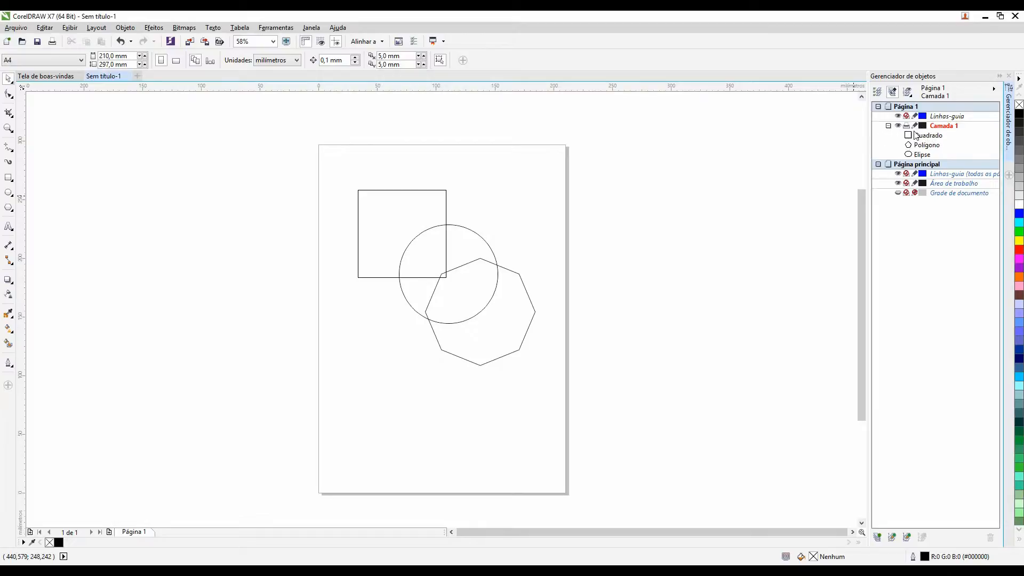
# Collapse Camada 1 and select the octagon on the page to locate its entry in the layer, then deselect it
pyautogui.doubleClick(947, 126)
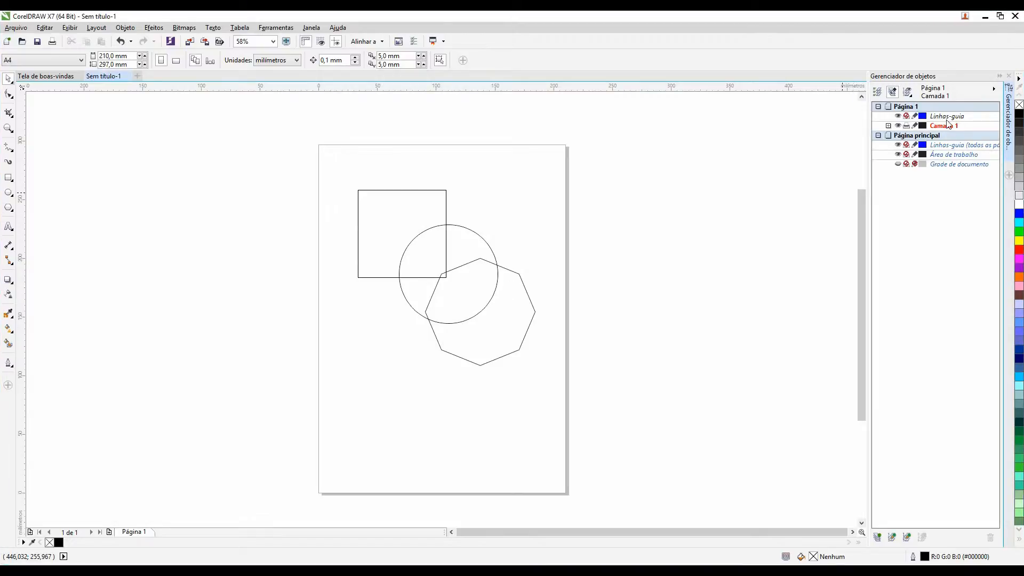
pyautogui.click(487, 299)
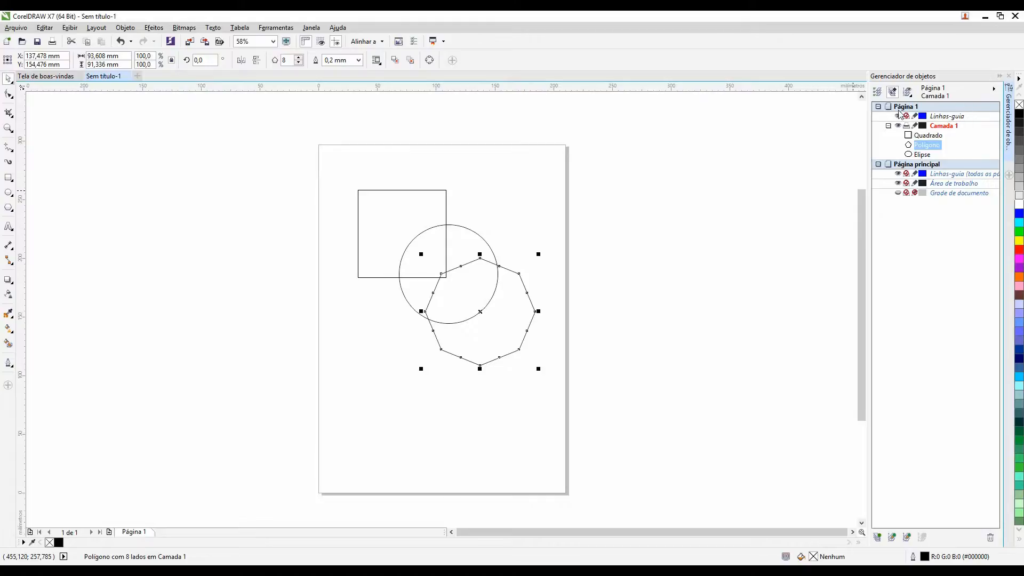
pyautogui.click(537, 235)
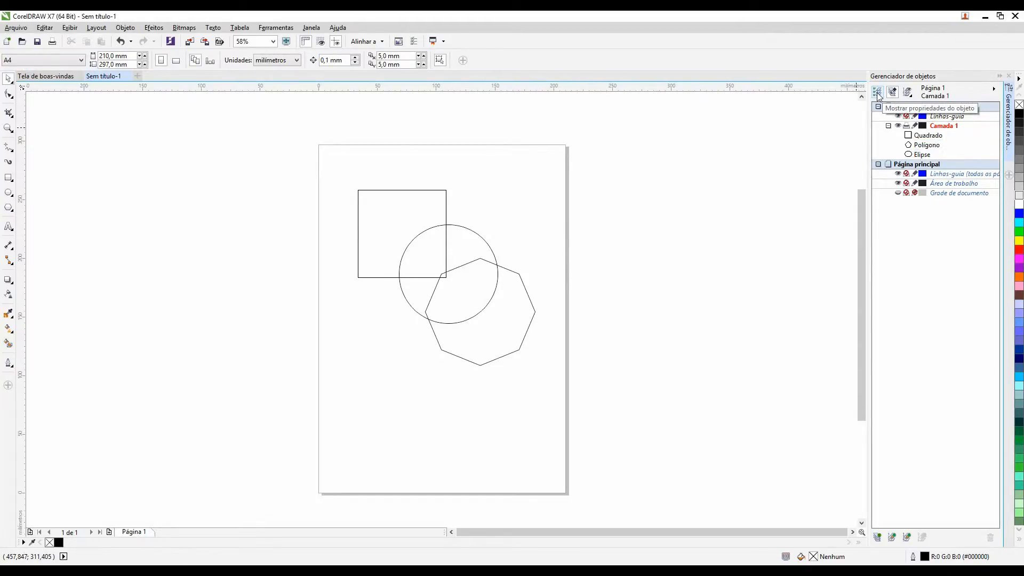
# Show the fill and outline properties of the listed objects and hide them again
pyautogui.click(878, 94)
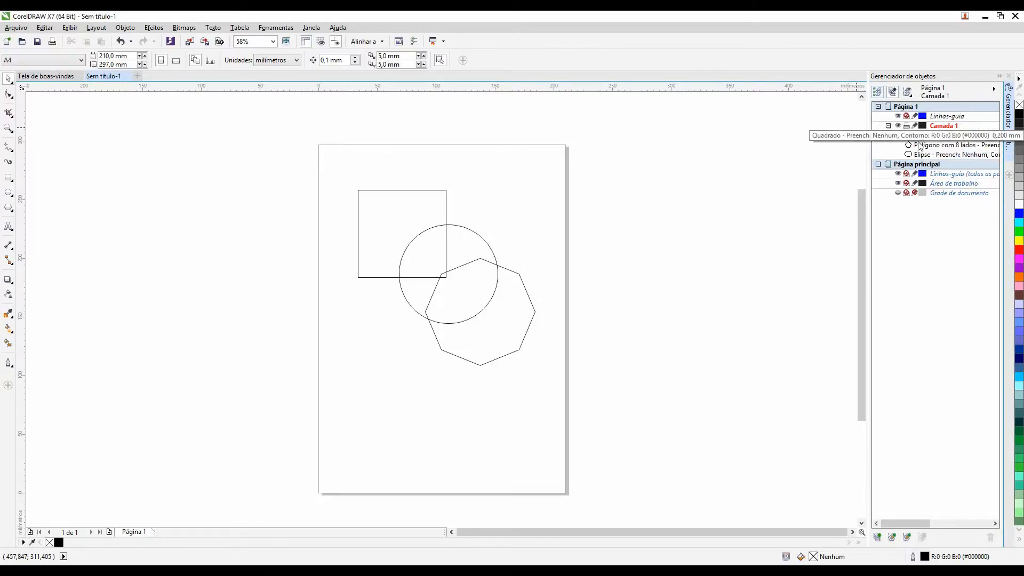
pyautogui.click(878, 93)
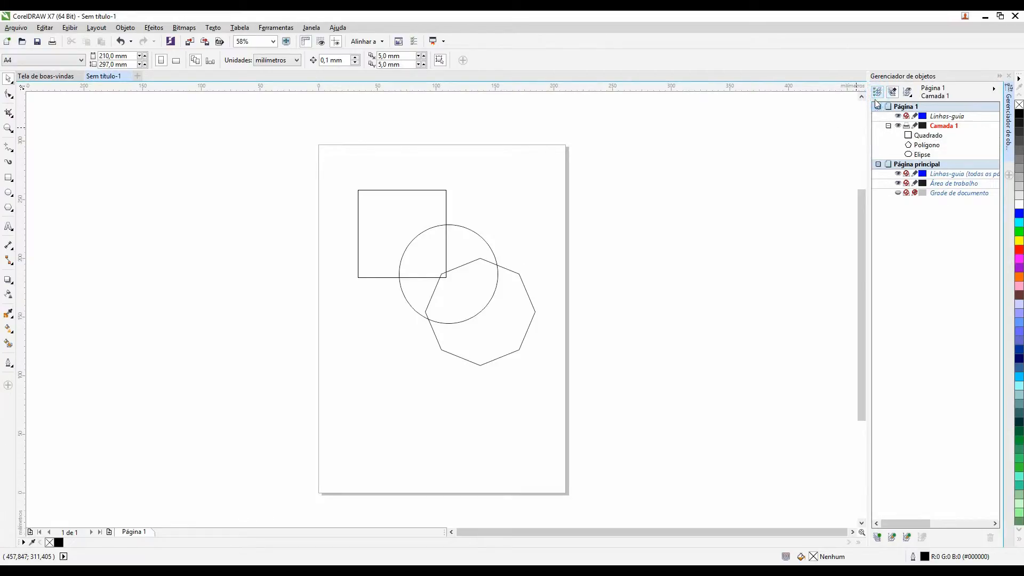
# Add a new layer above Camada 1 and draw a circle about 45 mm in diameter on it, near the page's upper-right corner
pyautogui.click(888, 126)
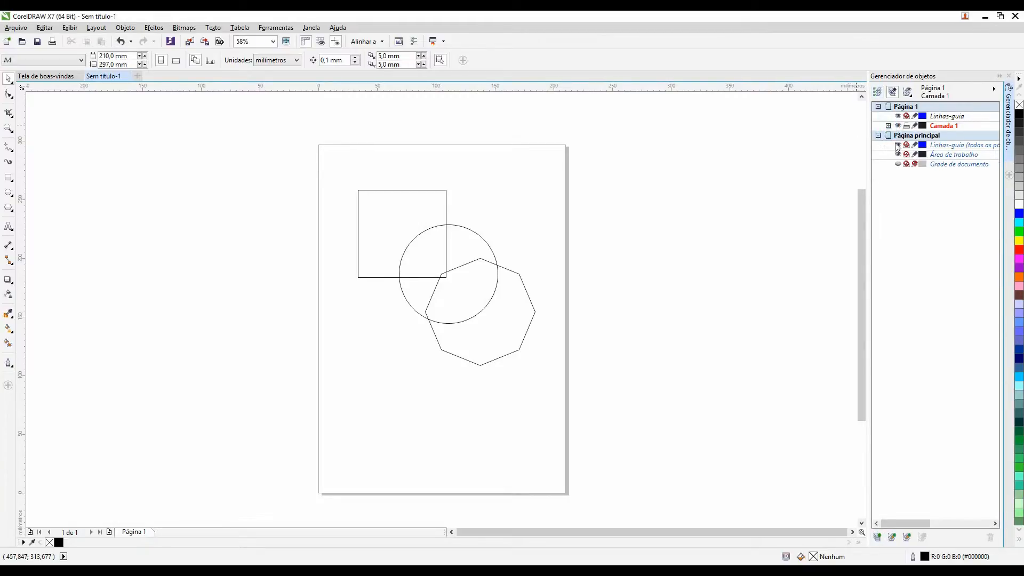
pyautogui.click(877, 536)
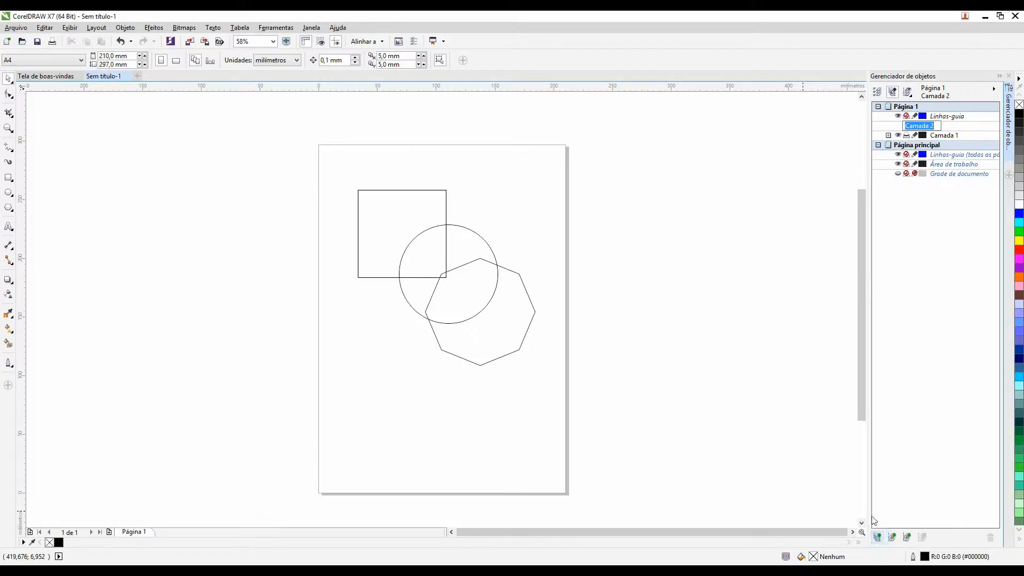
pyautogui.click(941, 128)
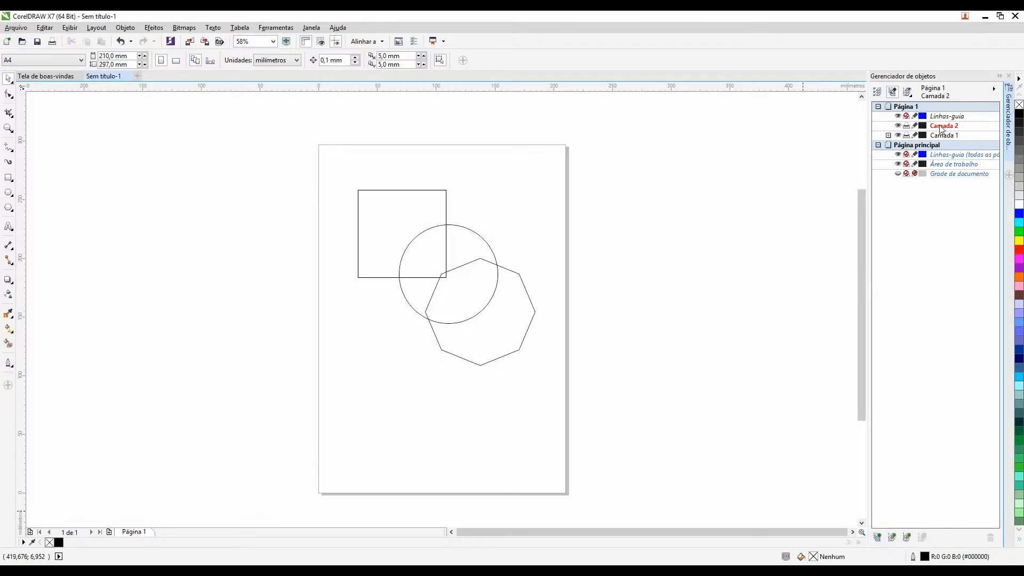
pyautogui.click(8, 192)
pyautogui.moveTo(503, 174); pyautogui.dragTo(565, 234)
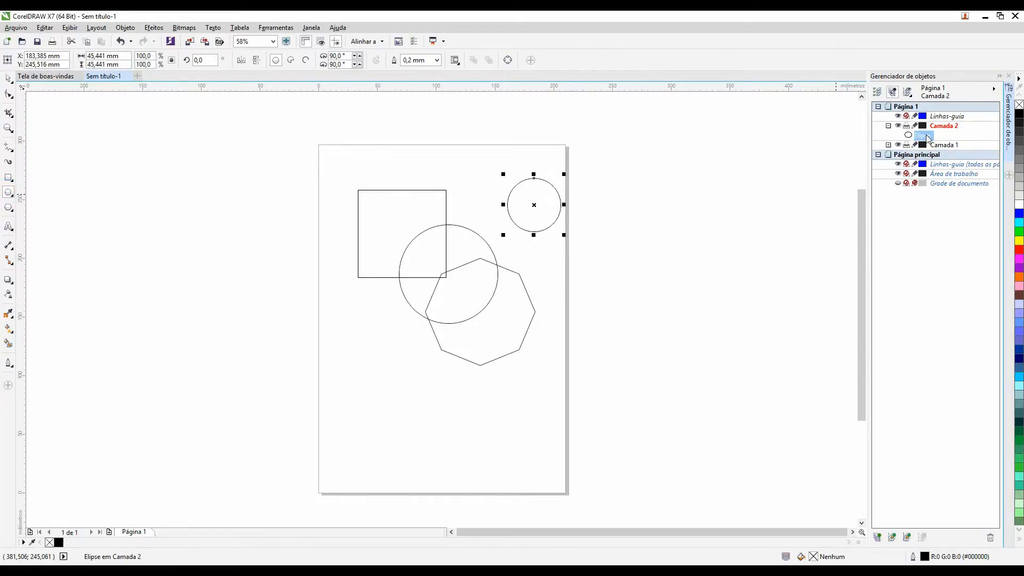
pyautogui.click(8, 78)
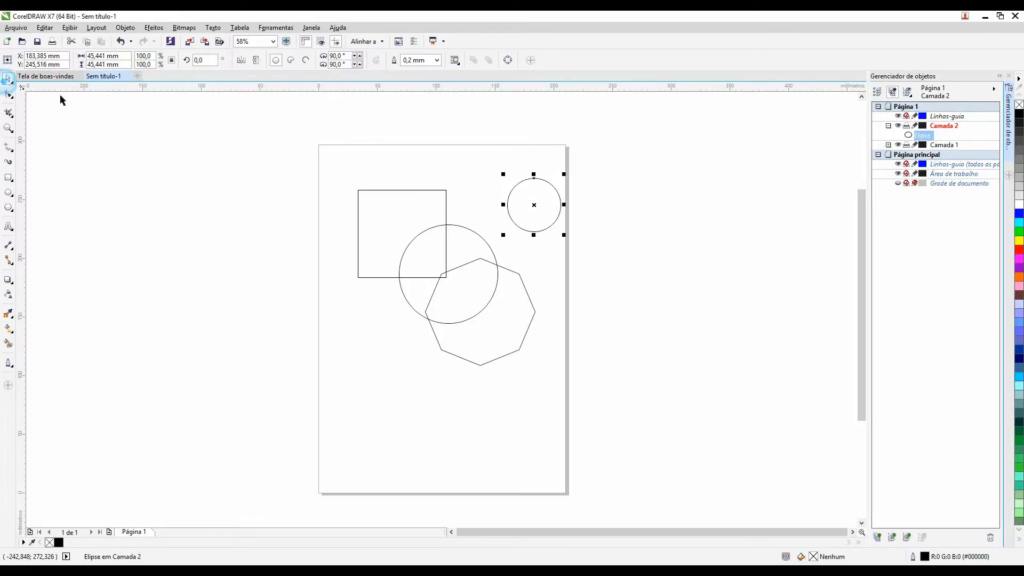
pyautogui.click(639, 199)
pyautogui.click(933, 140)
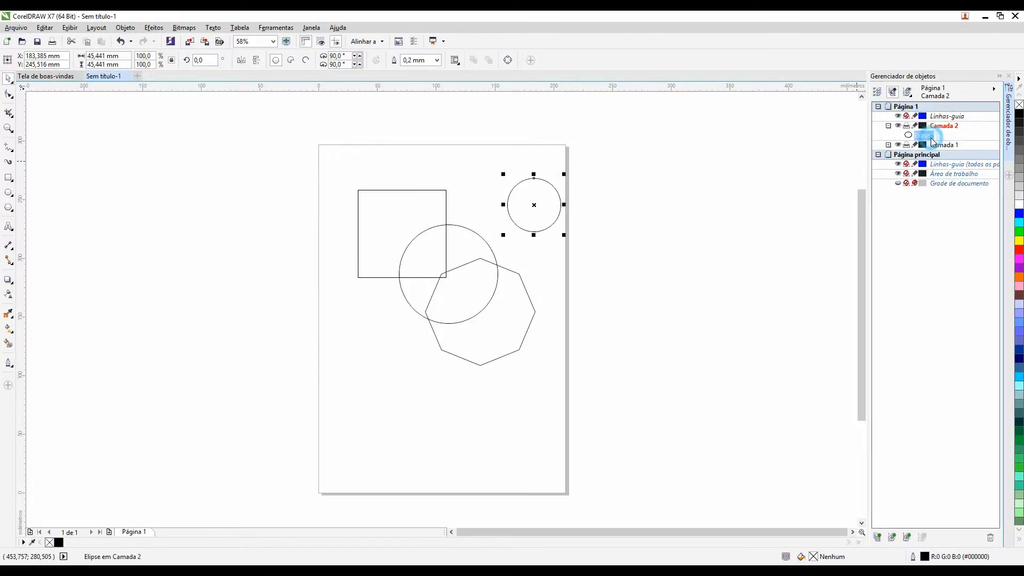
pyautogui.click(853, 227)
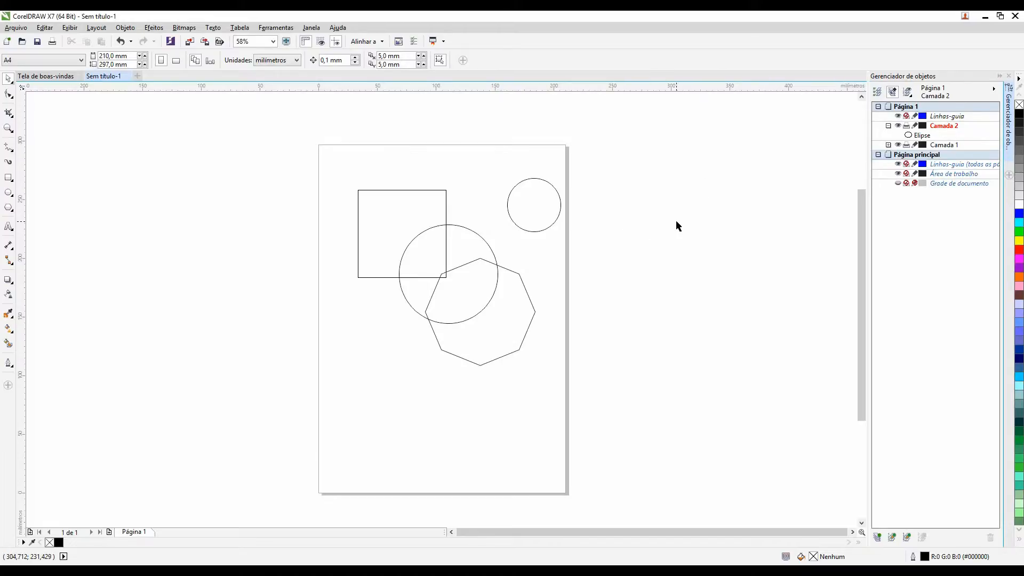
# Clear the page by deleting the small circle, layer Camada 2 and the three overlapping shapes
pyautogui.doubleClick(944, 127)
pyautogui.click(922, 135)
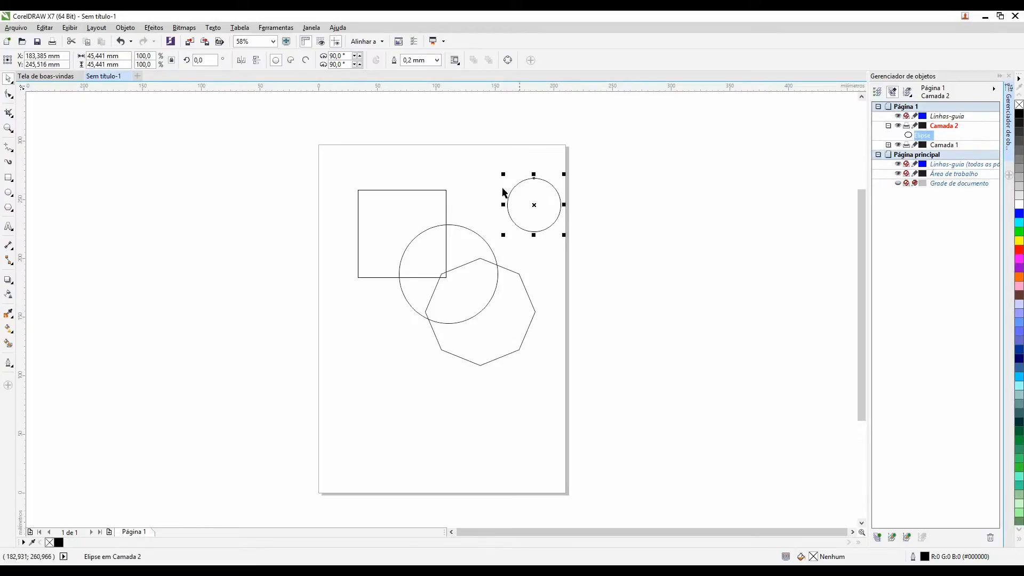
pyautogui.press('Delete')
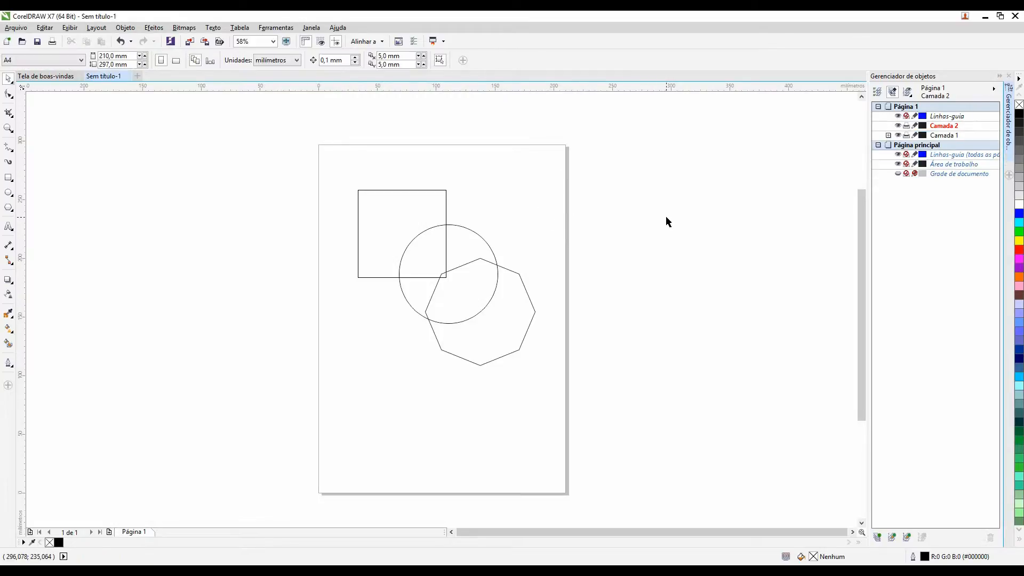
pyautogui.doubleClick(947, 126)
pyautogui.press('Delete')
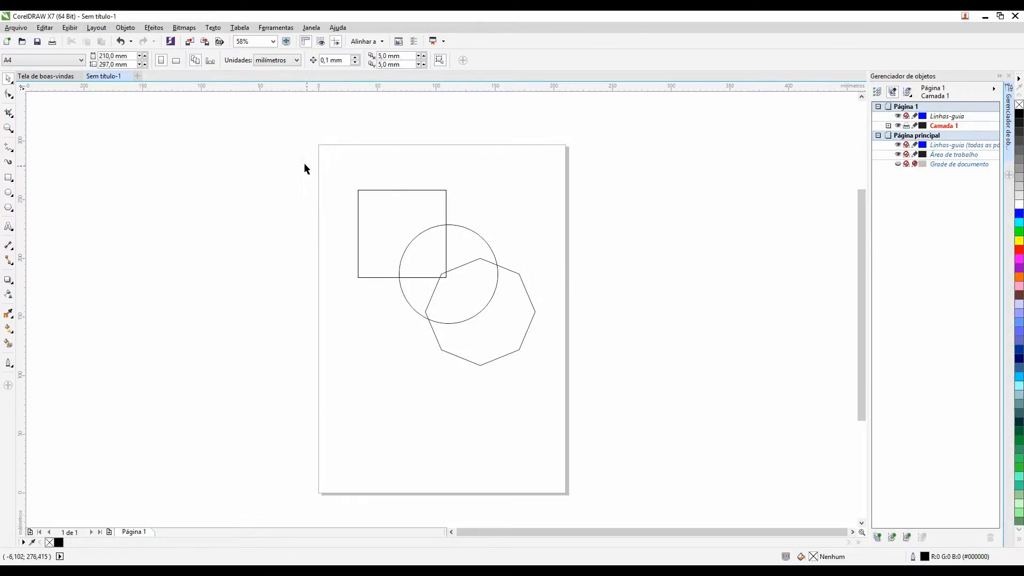
pyautogui.moveTo(304, 162); pyautogui.dragTo(568, 436)
pyautogui.press('Delete')
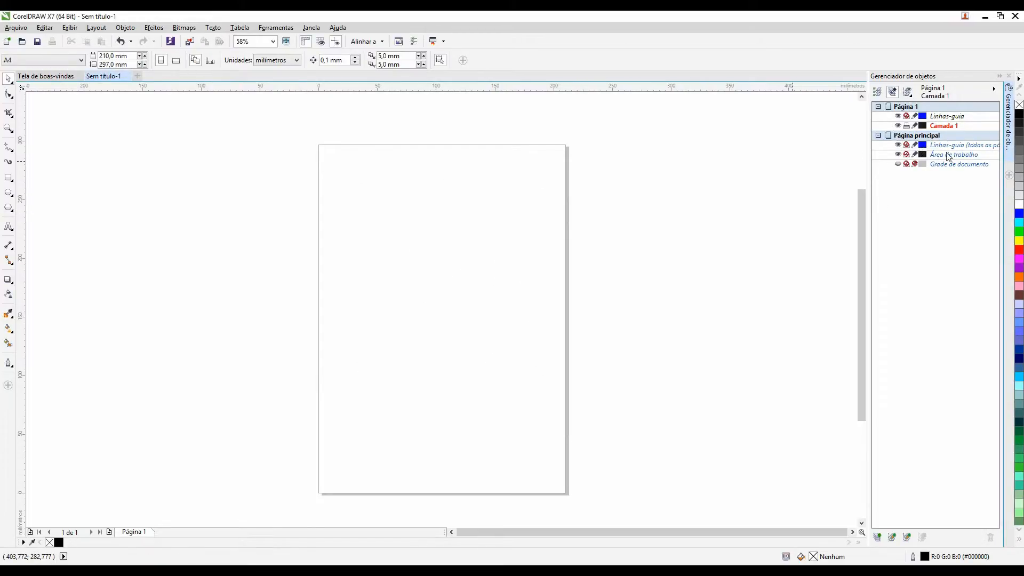
# Draw a rectangle about 148 x 46 mm on the page's upper half and an ellipse about 75 x 64 mm overlapping its upper edge
pyautogui.click(8, 178)
pyautogui.moveTo(348, 203)
pyautogui.mouseDown()
pyautogui.moveTo(503, 242)
pyautogui.moveTo(523, 258)
pyautogui.mouseUp()
pyautogui.click(9, 196)
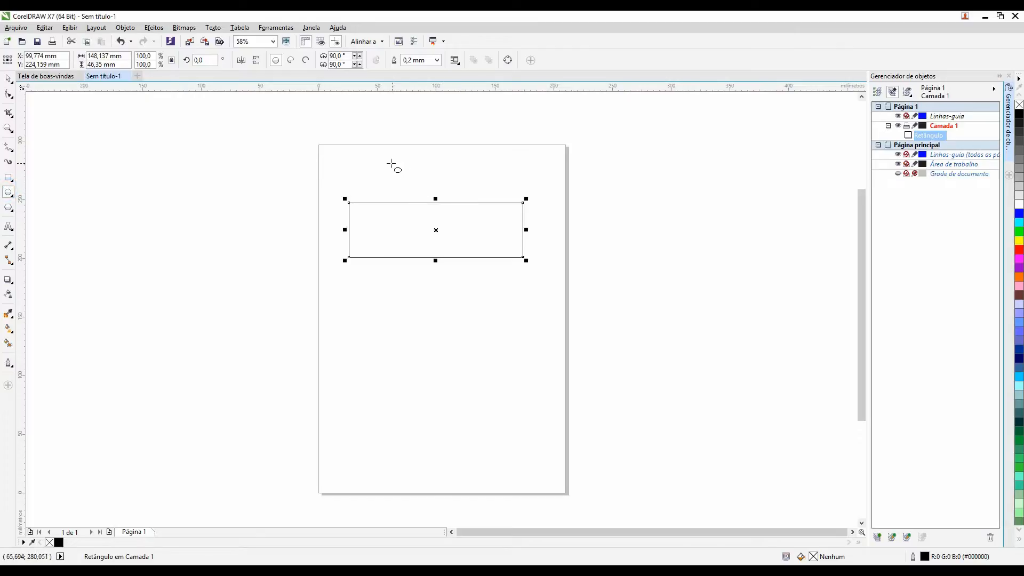
pyautogui.moveTo(392, 164); pyautogui.dragTo(479, 238)
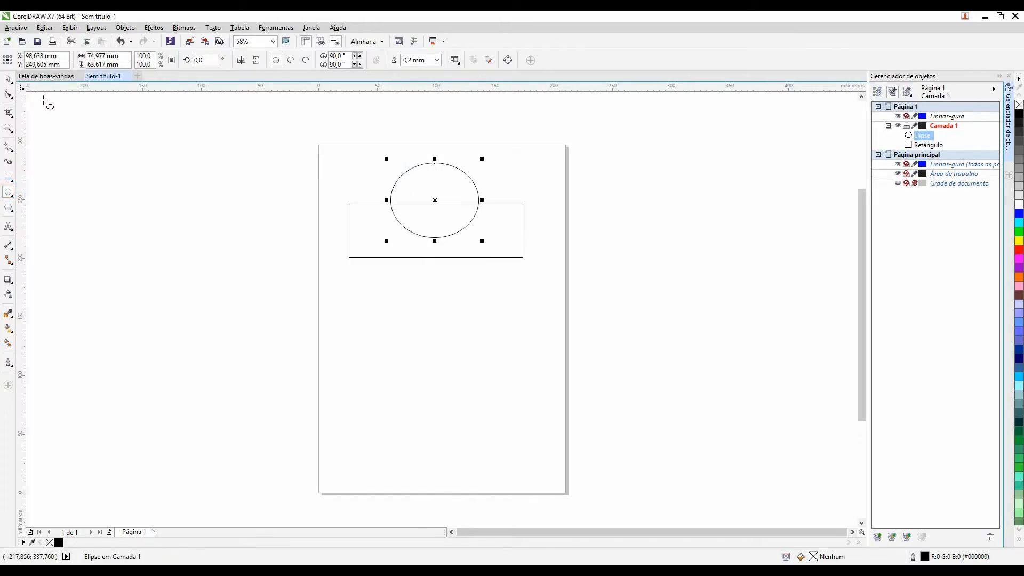
pyautogui.click(9, 79)
pyautogui.click(469, 174)
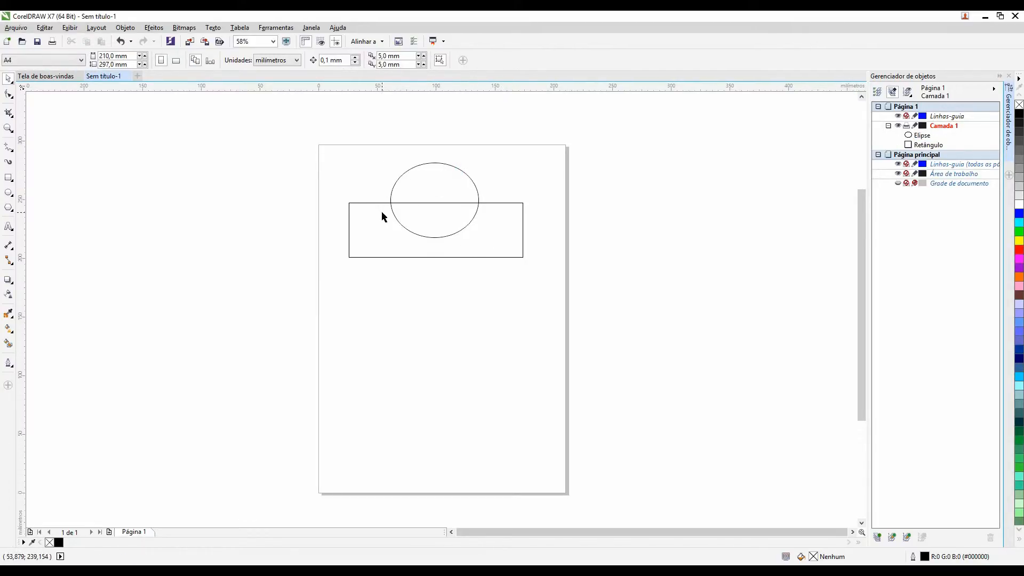
# Practise selecting the ellipse and rectangle together, on the page, with a marquee and through their layer entries, deselecting after each method
pyautogui.click(435, 178)
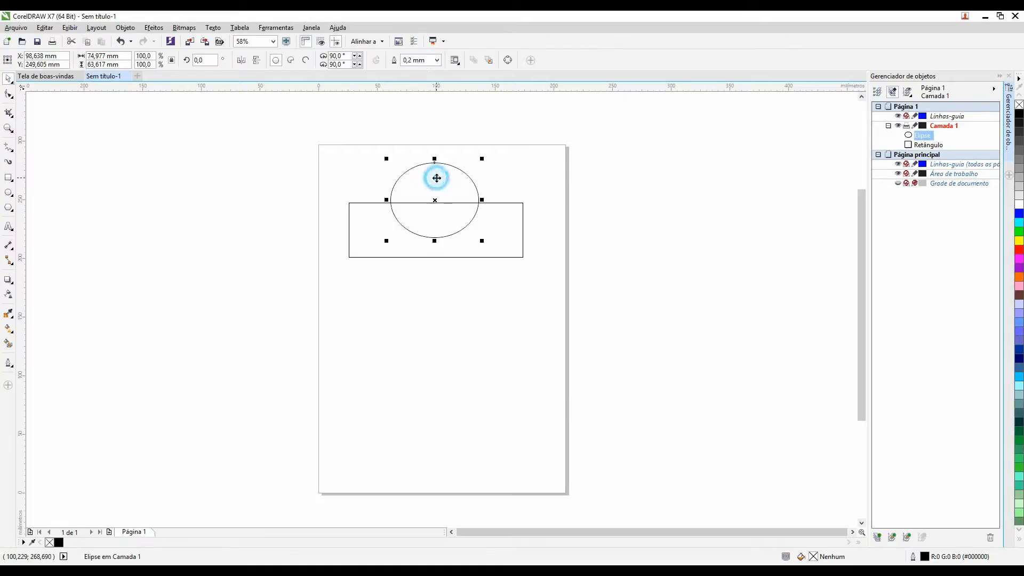
pyautogui.keyDown('shift'); pyautogui.click(370, 233); pyautogui.keyUp('shift')
pyautogui.click(624, 258)
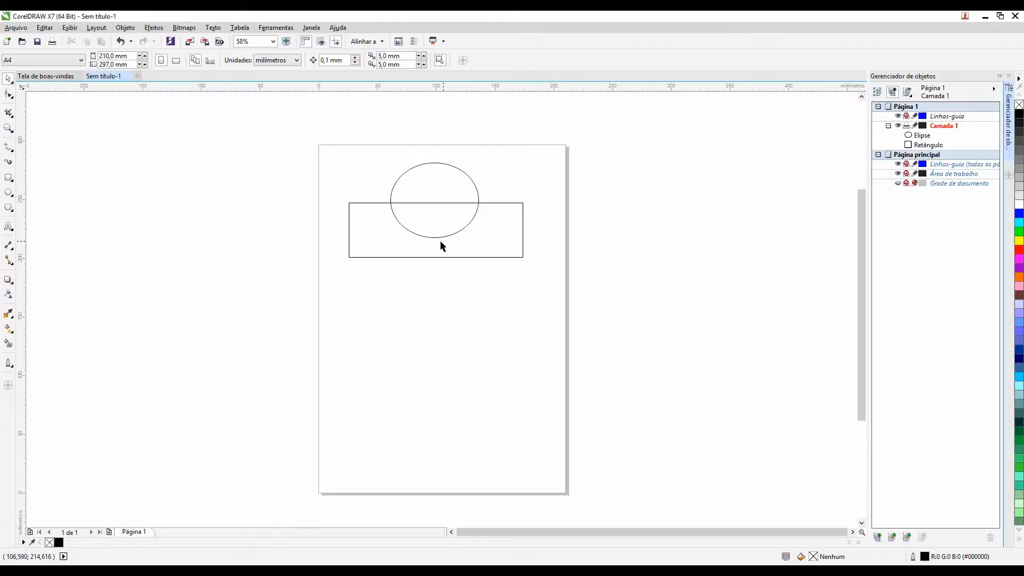
pyautogui.moveTo(319, 150); pyautogui.dragTo(592, 298)
pyautogui.click(635, 249)
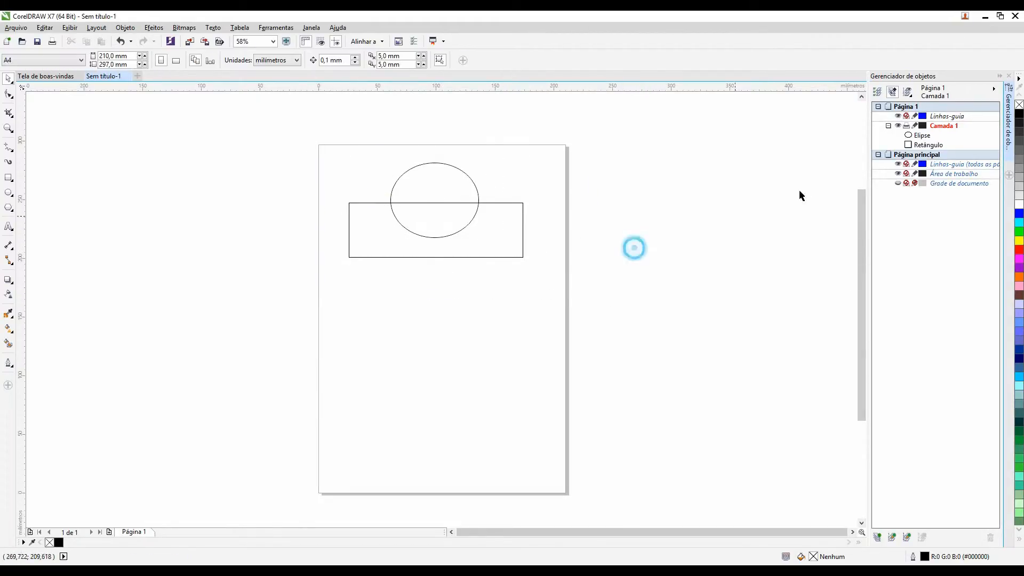
pyautogui.click(921, 137)
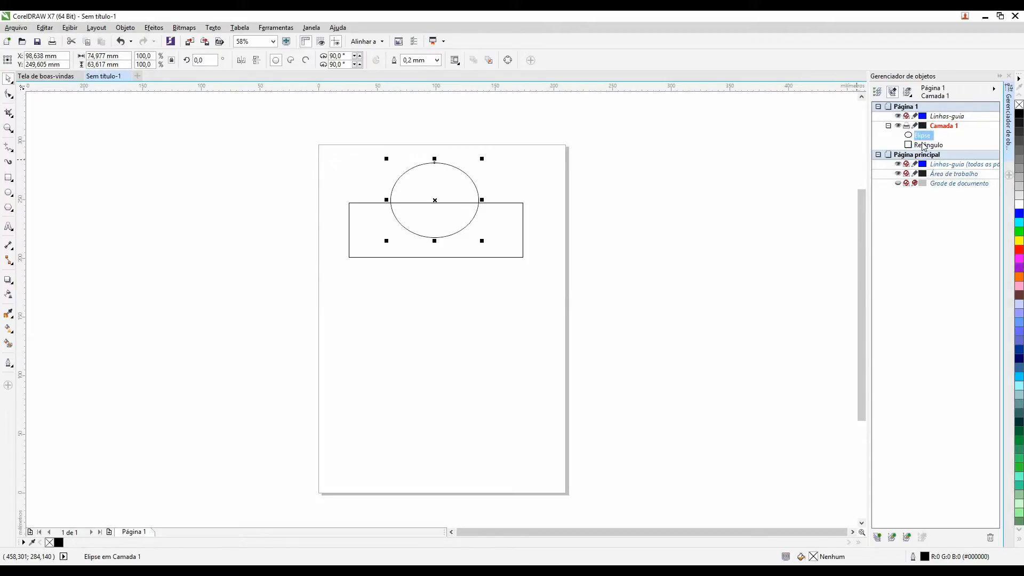
pyautogui.keyDown('ctrl'); pyautogui.click(924, 147); pyautogui.keyUp('ctrl')
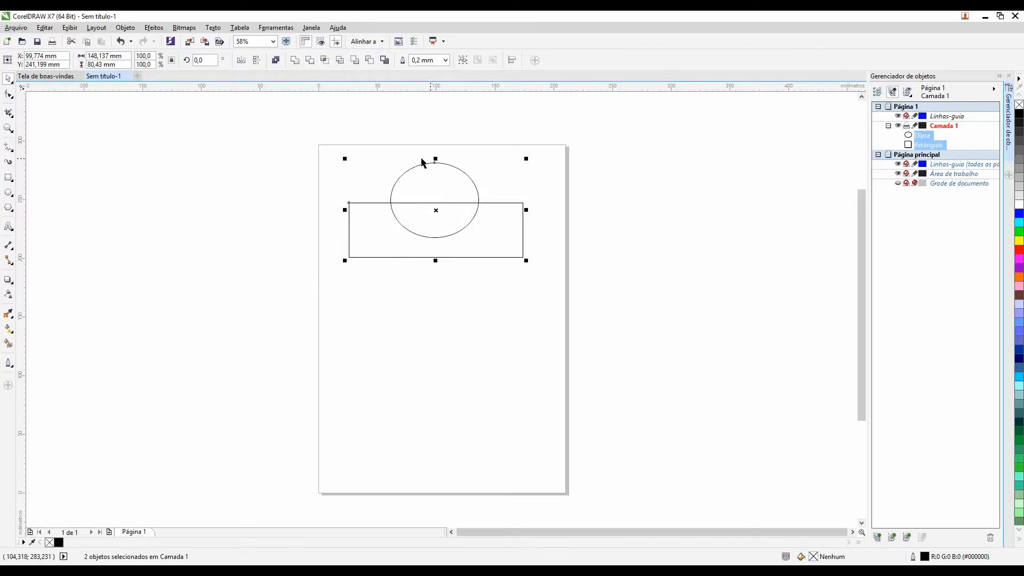
pyautogui.click(50, 267)
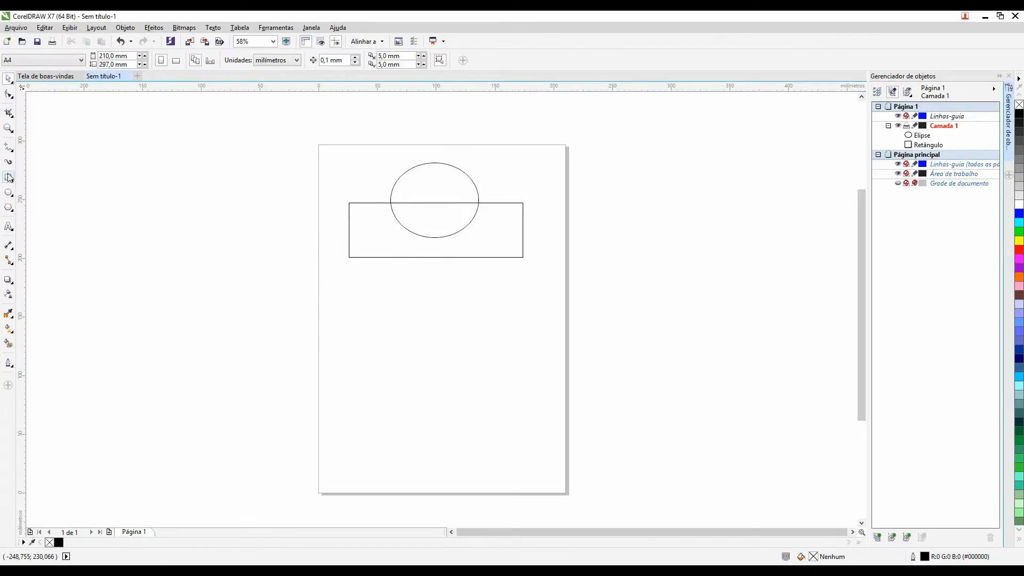
# Draw a second rectangle about 125 x 45 mm below the first pair and an ellipse about 66 x 68 mm overlapping its left end
pyautogui.click(8, 177)
pyautogui.moveTo(353, 312); pyautogui.dragTo(499, 364)
pyautogui.click(9, 193)
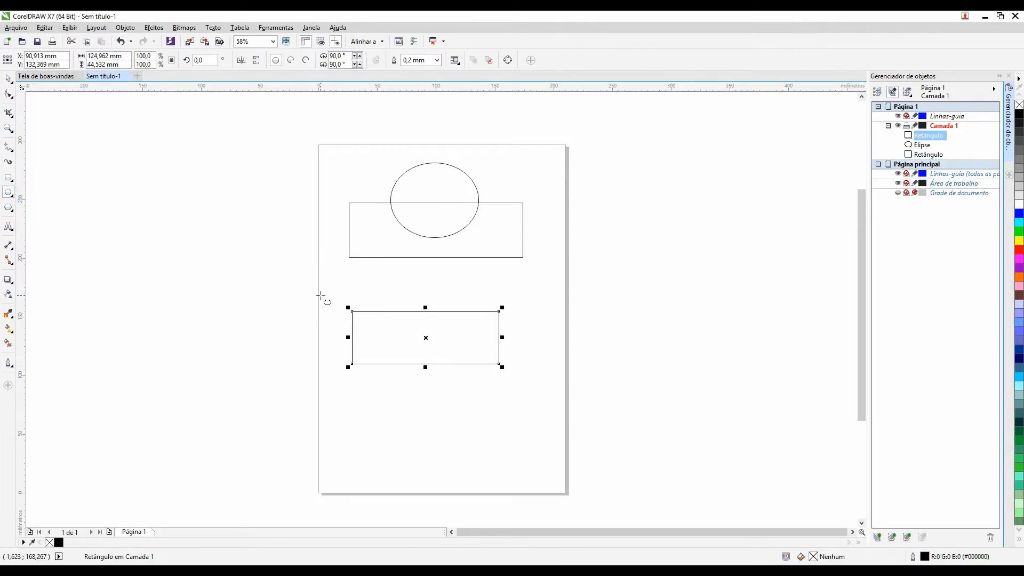
pyautogui.moveTo(321, 296); pyautogui.dragTo(397, 376)
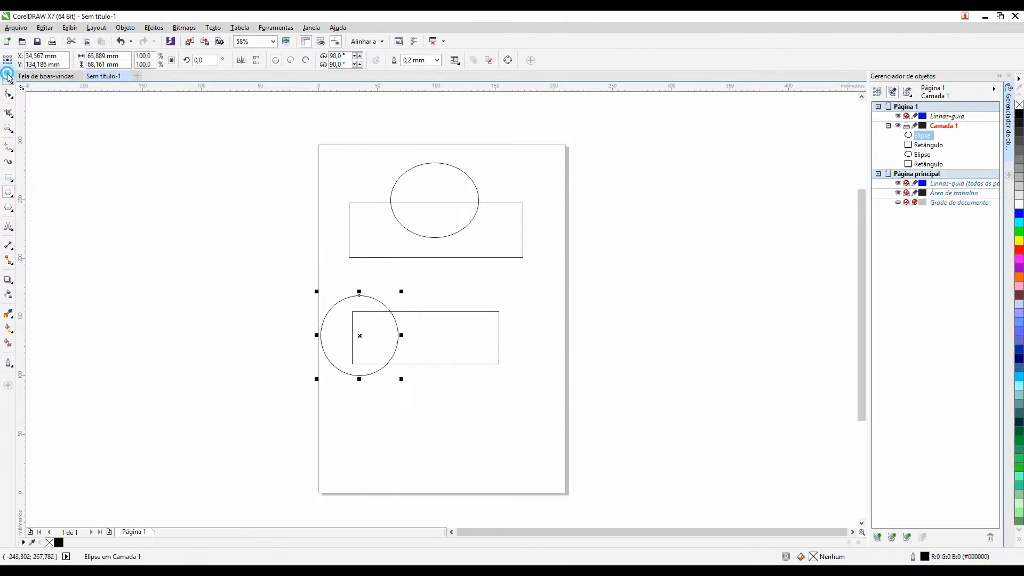
# Fill the lower ellipse and rectangle with black and move that rectangle about 12 mm to the right
pyautogui.click(8, 78)
pyautogui.moveTo(217, 273); pyautogui.dragTo(549, 404)
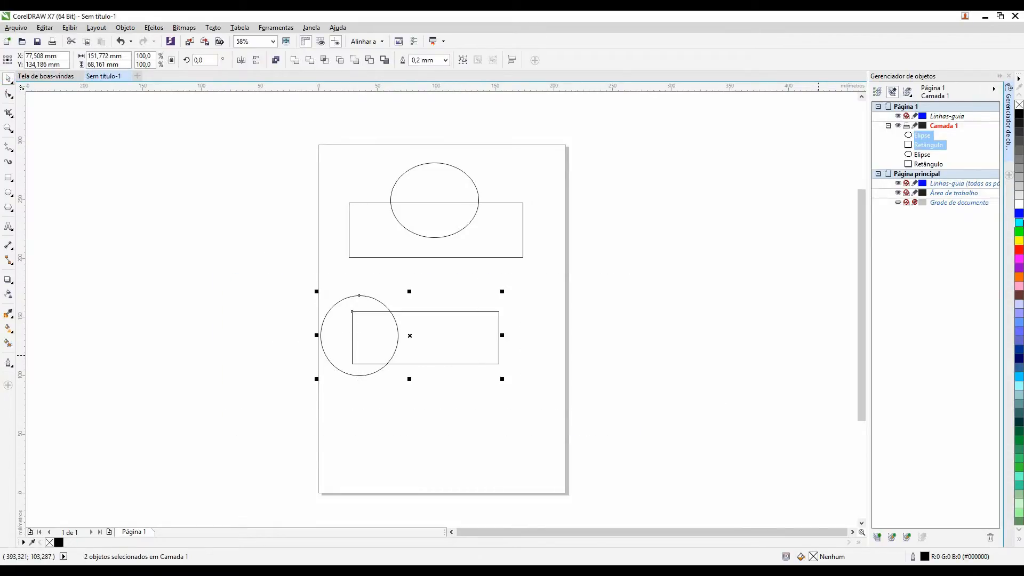
pyautogui.click(1019, 113)
pyautogui.click(702, 348)
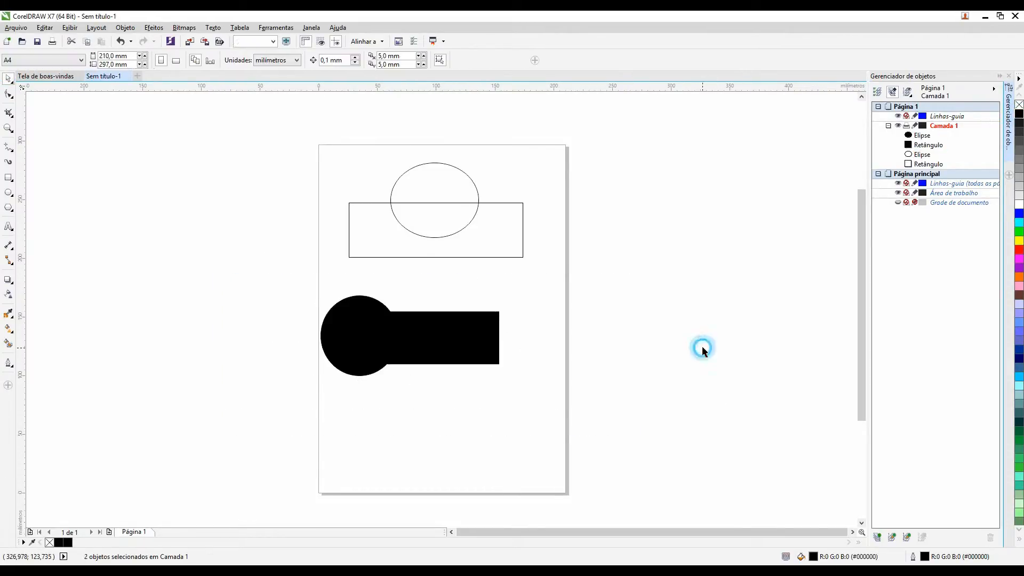
pyautogui.moveTo(426, 349)
pyautogui.mouseDown()
pyautogui.moveTo(464, 336)
pyautogui.moveTo(441, 349)
pyautogui.mouseUp()
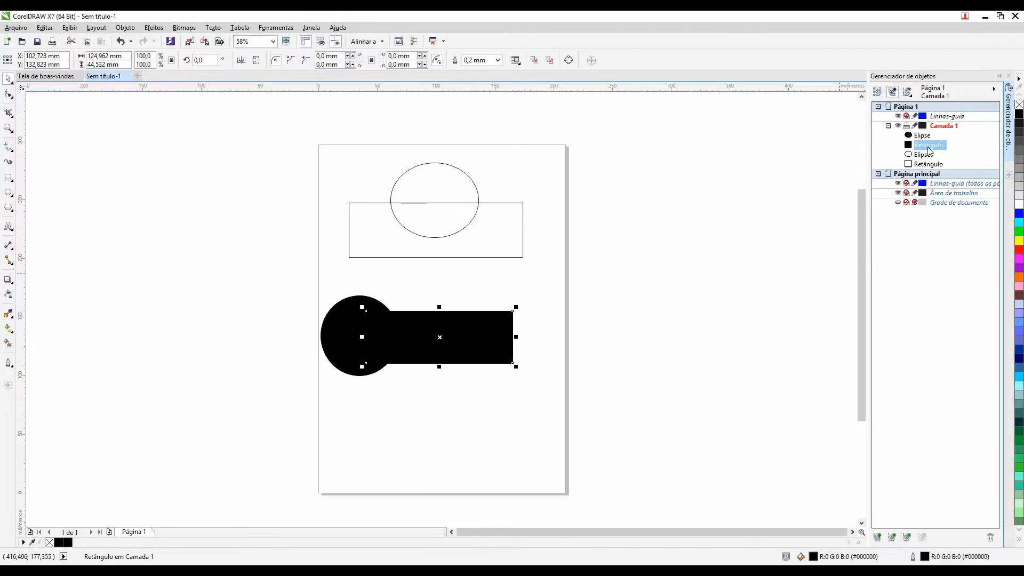
pyautogui.click(570, 299)
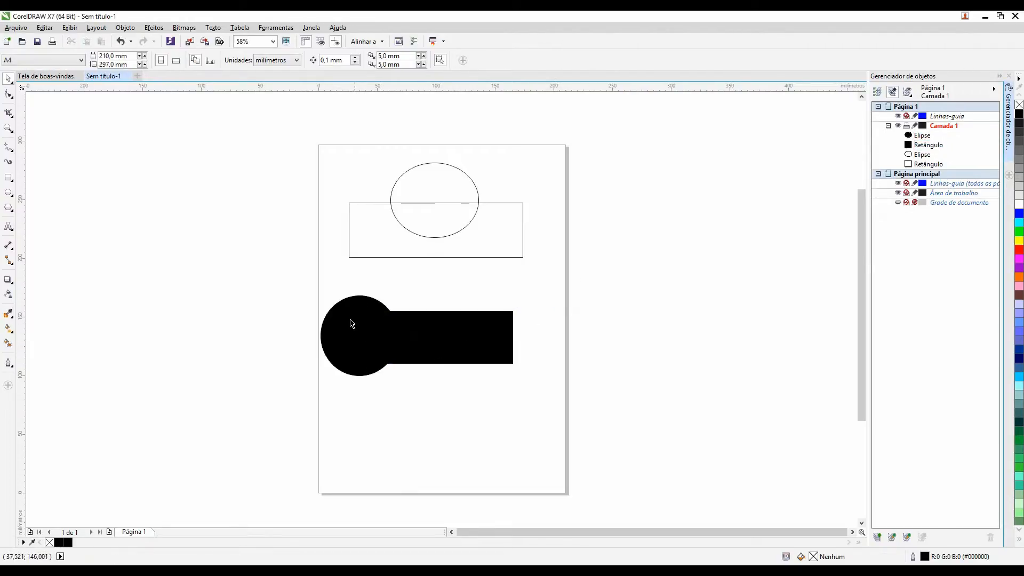
# Fill the lower ellipse with yellow and combine it with the black rectangle into one curve
pyautogui.click(350, 320)
pyautogui.click(1018, 241)
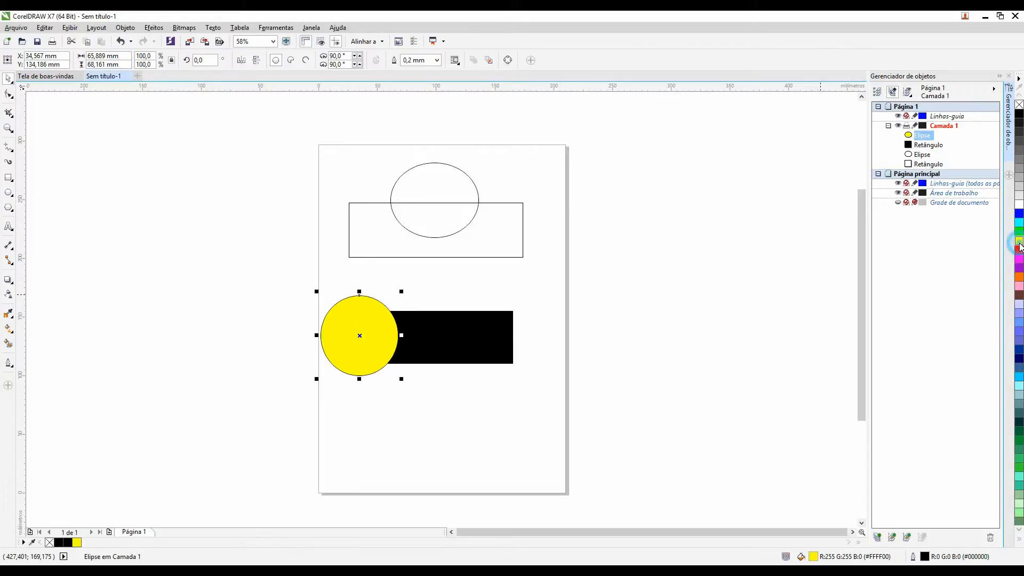
pyautogui.click(608, 327)
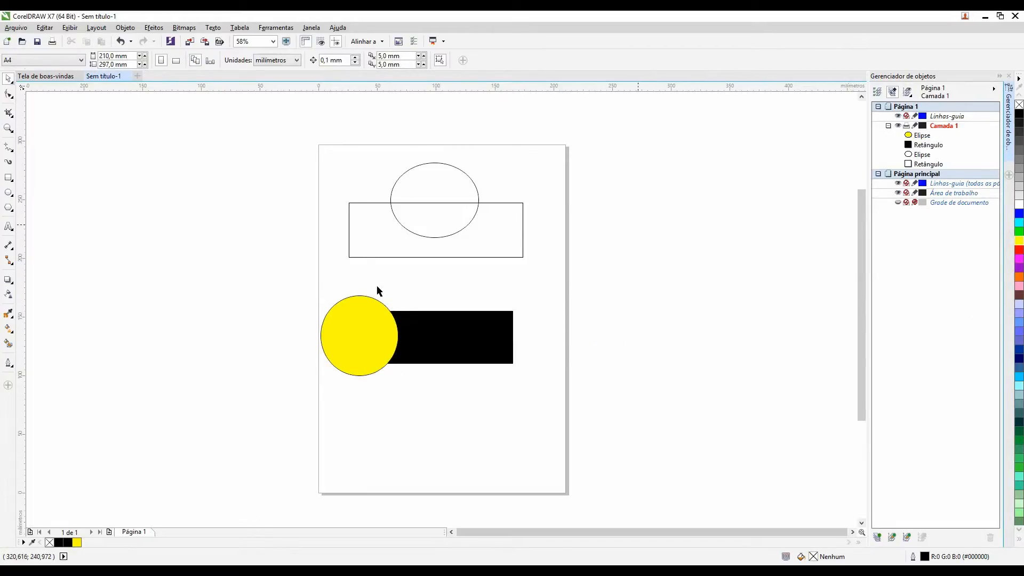
pyautogui.moveTo(283, 273); pyautogui.dragTo(598, 409)
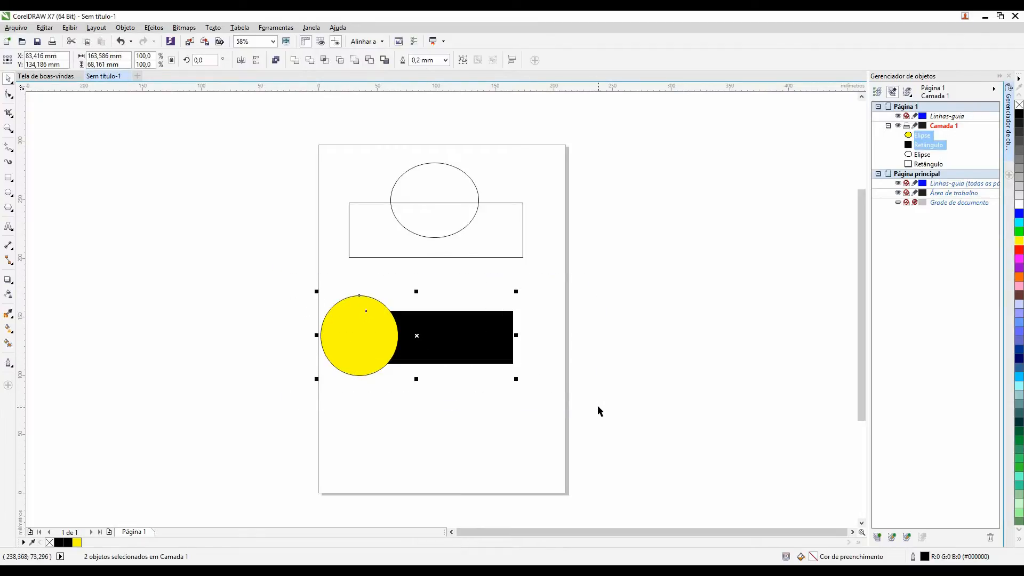
pyautogui.click(276, 60)
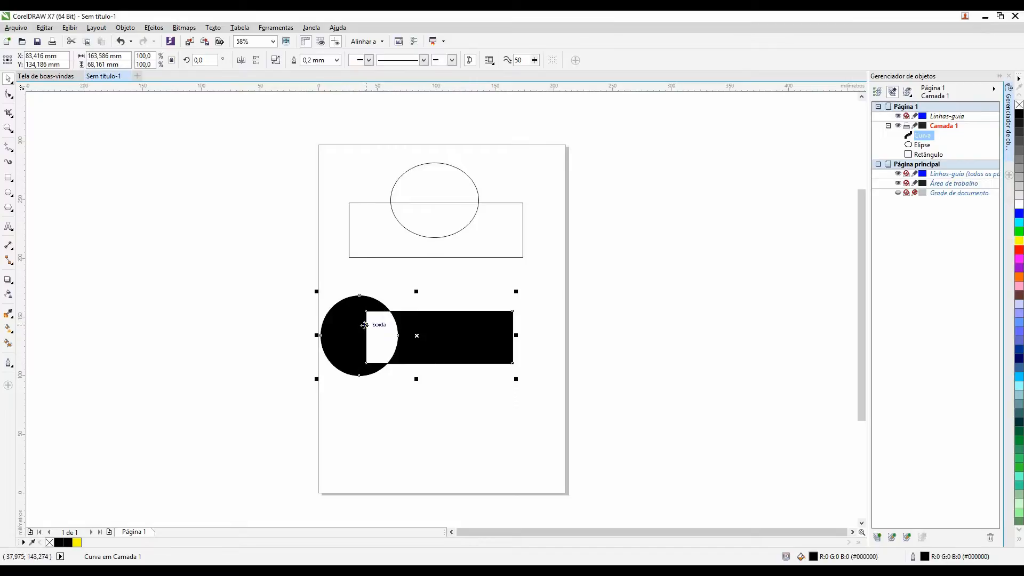
pyautogui.click(309, 338)
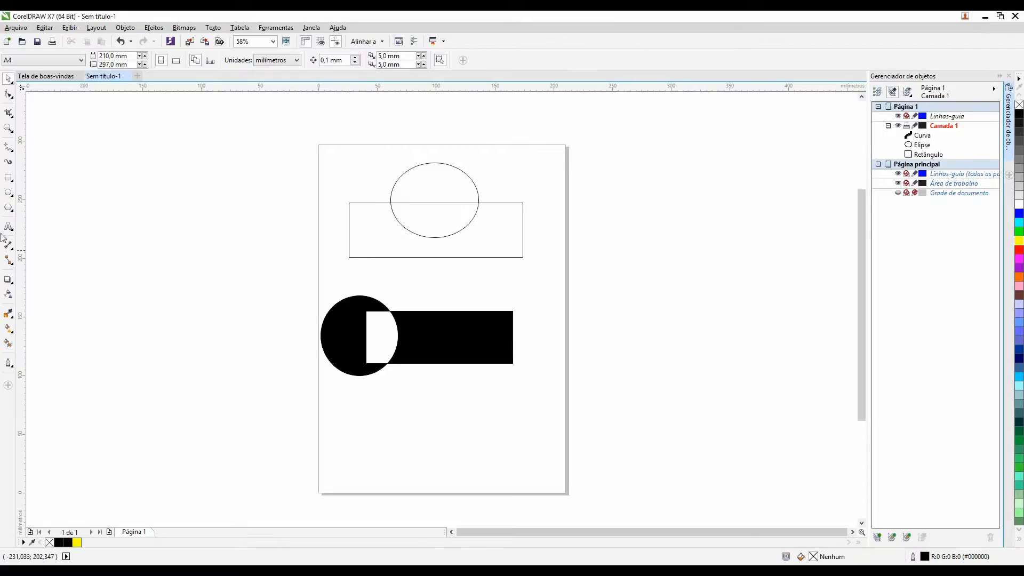
# Draw a blue-filled rectangle about 220 x 20 mm across the combined black shape and send it to the back
pyautogui.click(8, 177)
pyautogui.moveTo(284, 324)
pyautogui.mouseDown()
pyautogui.moveTo(521, 358)
pyautogui.moveTo(543, 348)
pyautogui.mouseUp()
pyautogui.click(1019, 214)
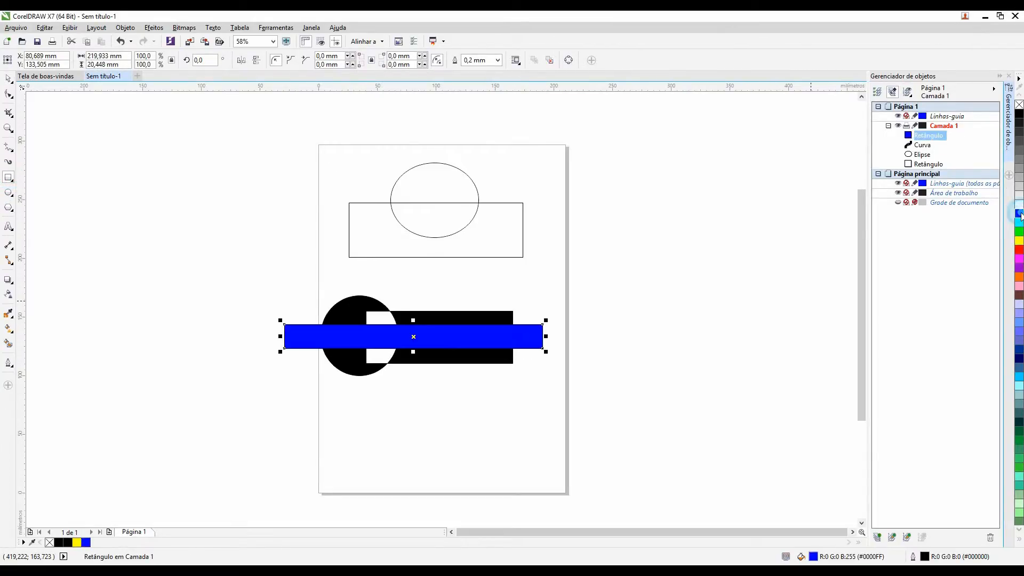
pyautogui.hotkey('shift', 'pagedown')
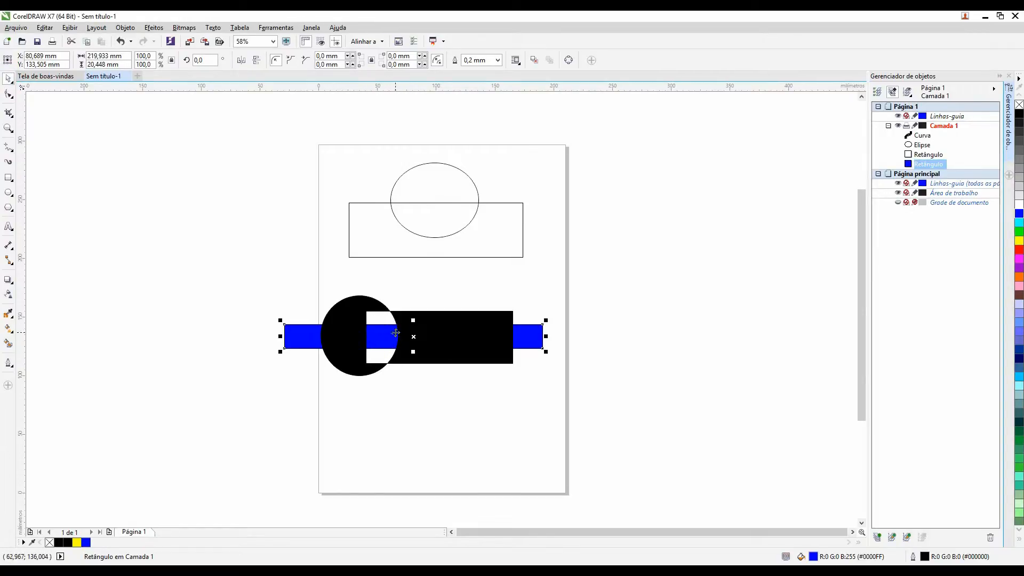
pyautogui.click(605, 355)
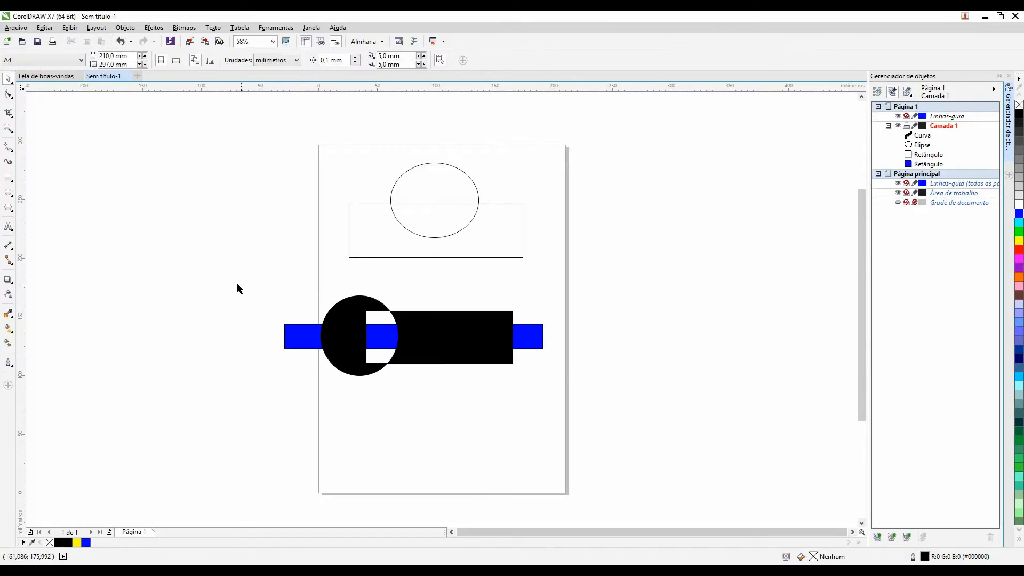
# Delete the black combined shape with its blue rectangle, and weld the remaining ellipse and rectangle into one outline
pyautogui.moveTo(238, 287); pyautogui.dragTo(668, 419)
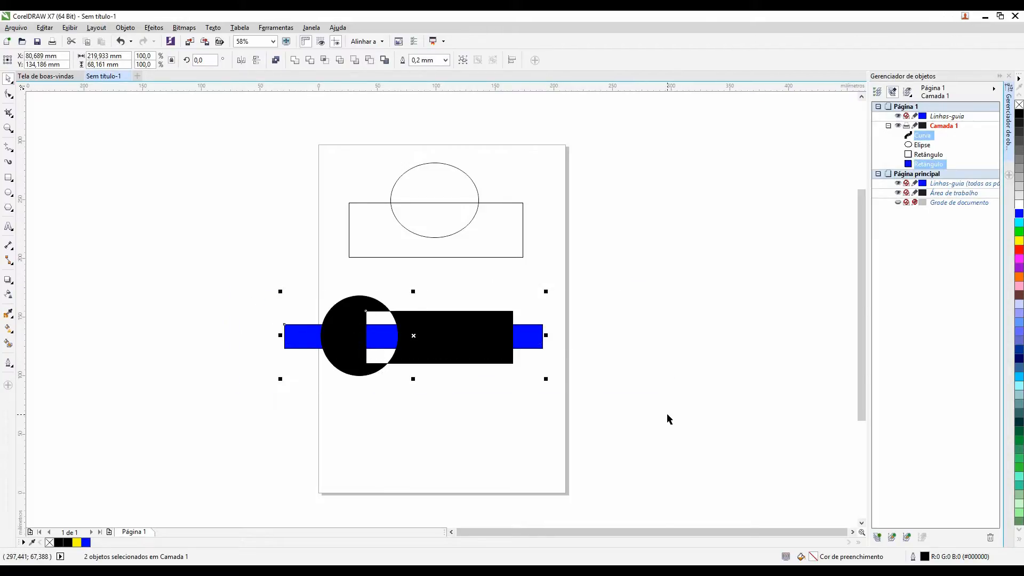
pyautogui.press('Delete')
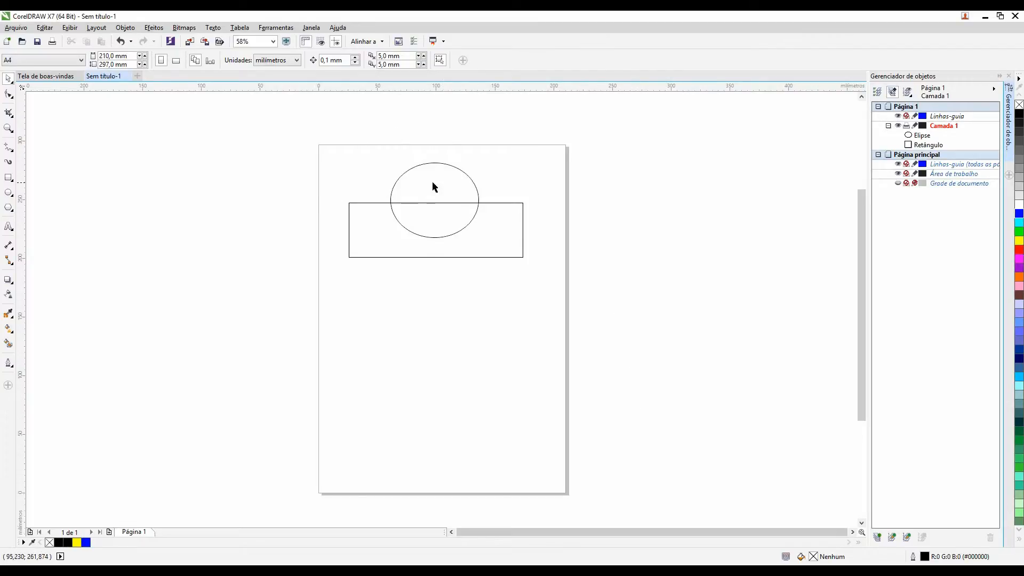
pyautogui.moveTo(296, 142); pyautogui.dragTo(585, 315)
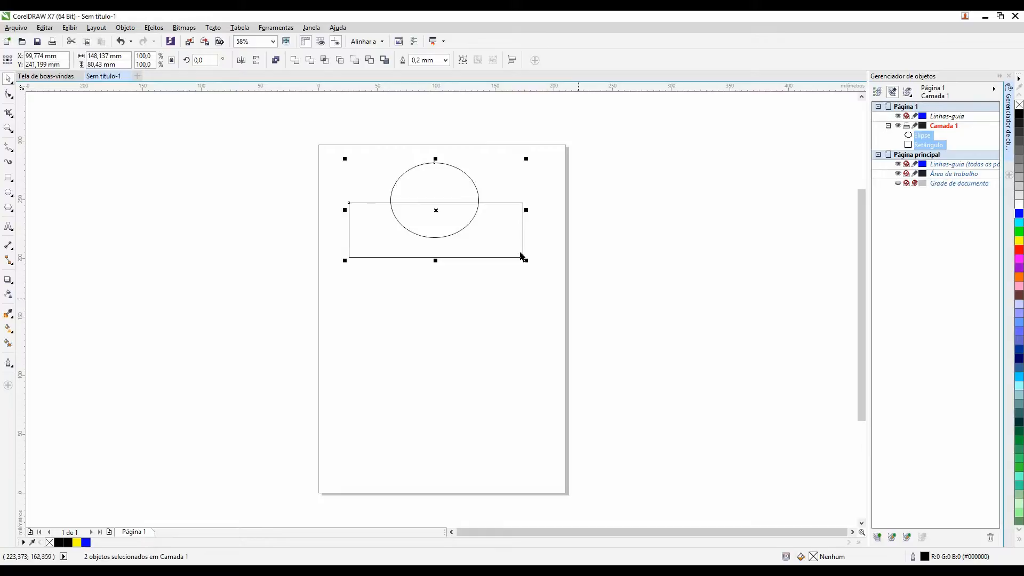
pyautogui.click(293, 60)
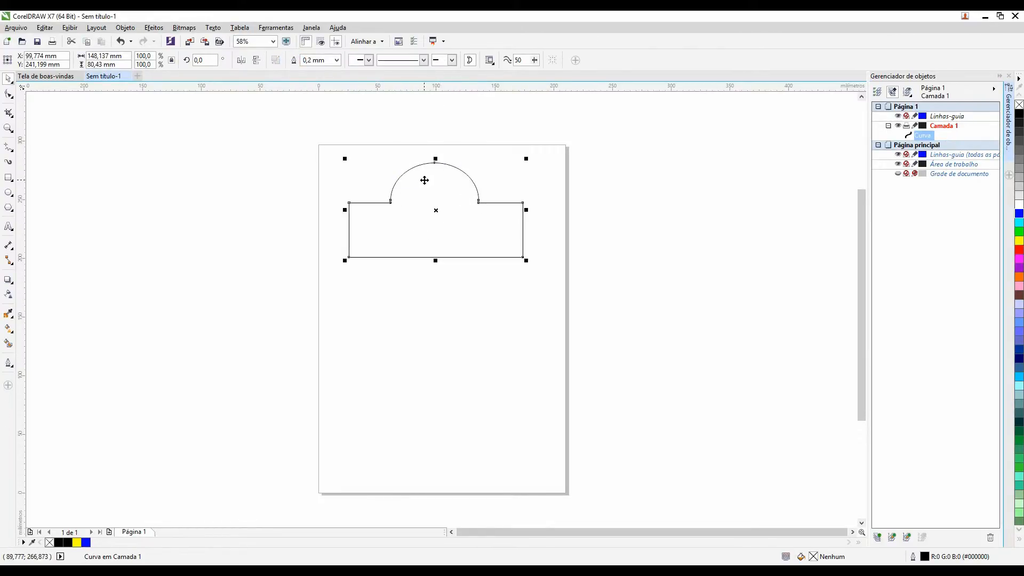
pyautogui.click(284, 187)
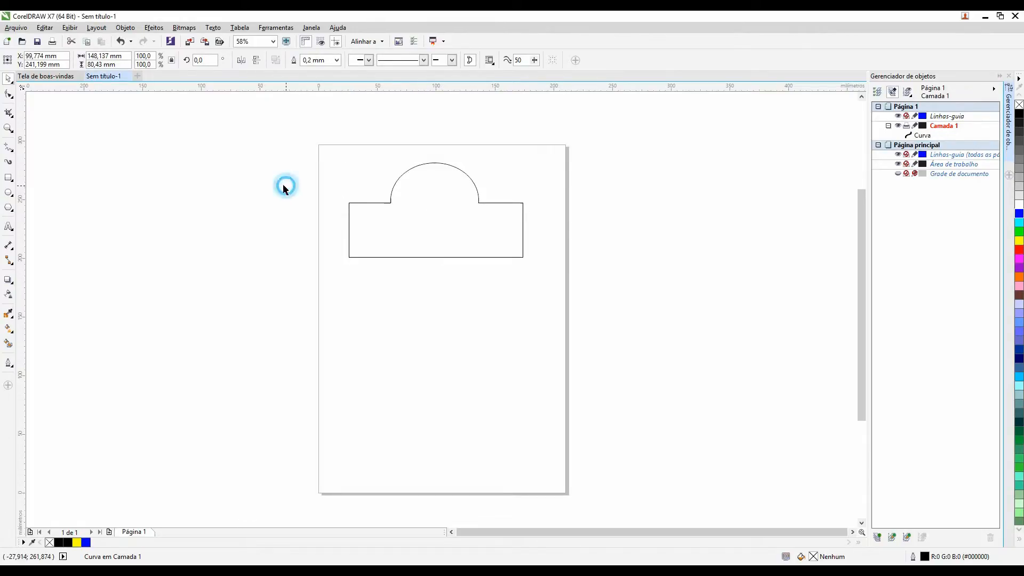
# Draw an ellipse about 59 x 54 mm overlapping the lower-left corner of the welded shape
pyautogui.click(9, 192)
pyautogui.moveTo(327, 224); pyautogui.dragTo(338, 237)
pyautogui.moveTo(392, 284); pyautogui.dragTo(398, 288)
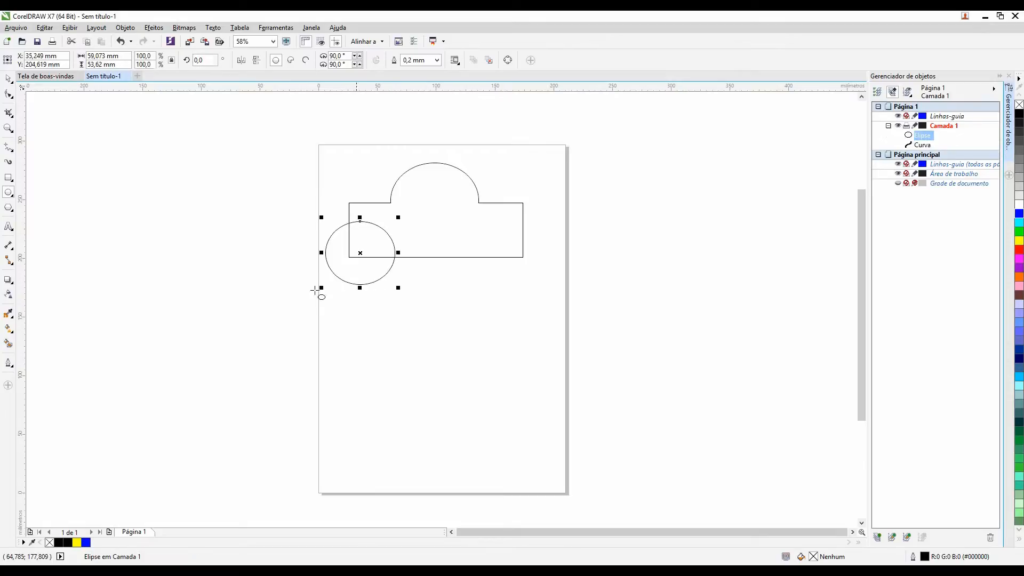
pyautogui.click(8, 79)
pyautogui.click(623, 325)
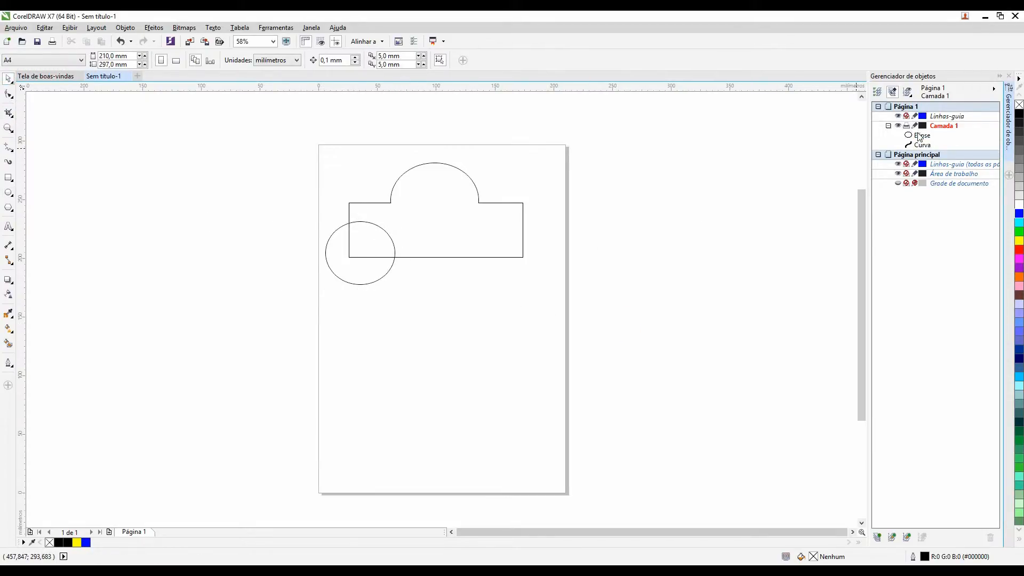
# Reshape the welded curve by moving its upper-right corner node up and about 10 mm outward and its lower-right node about 22 mm down
pyautogui.click(433, 218)
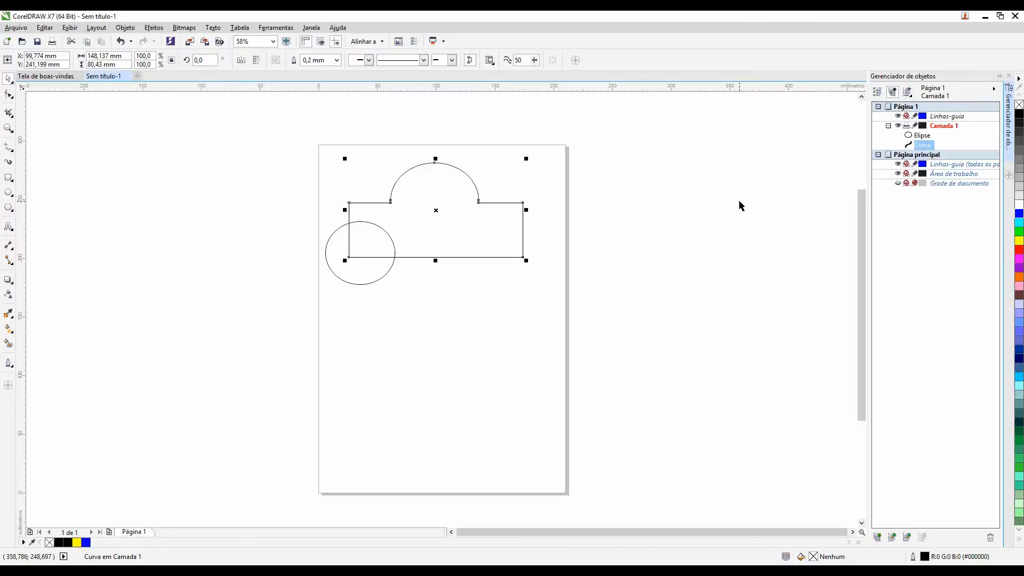
pyautogui.click(614, 254)
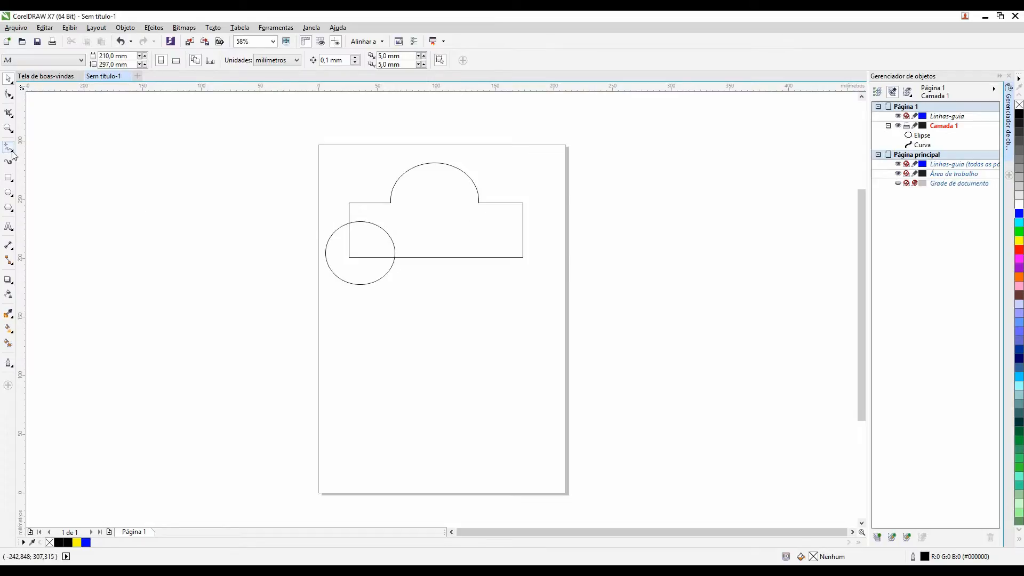
pyautogui.click(10, 96)
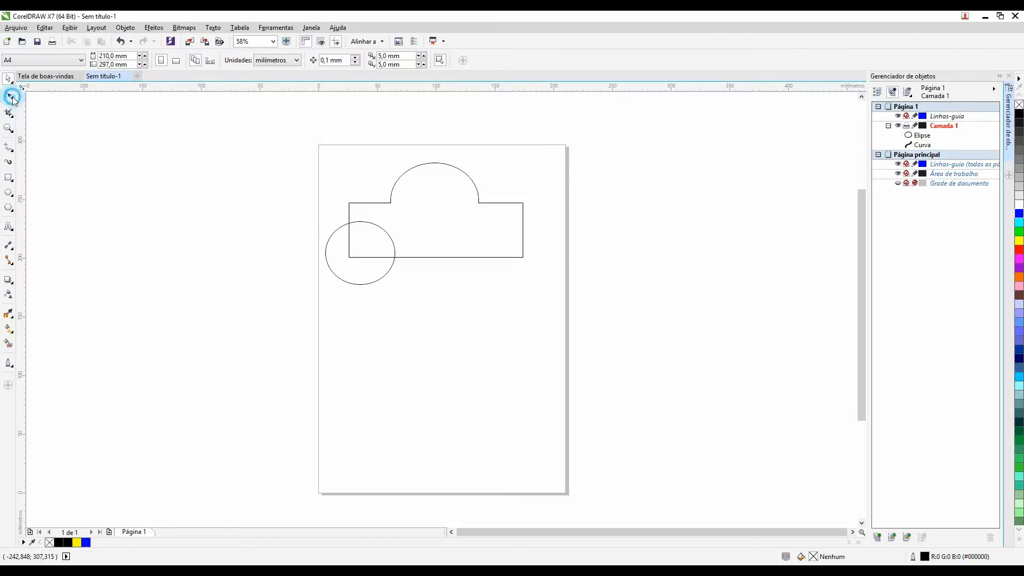
pyautogui.click(522, 204)
pyautogui.moveTo(523, 203); pyautogui.dragTo(535, 178)
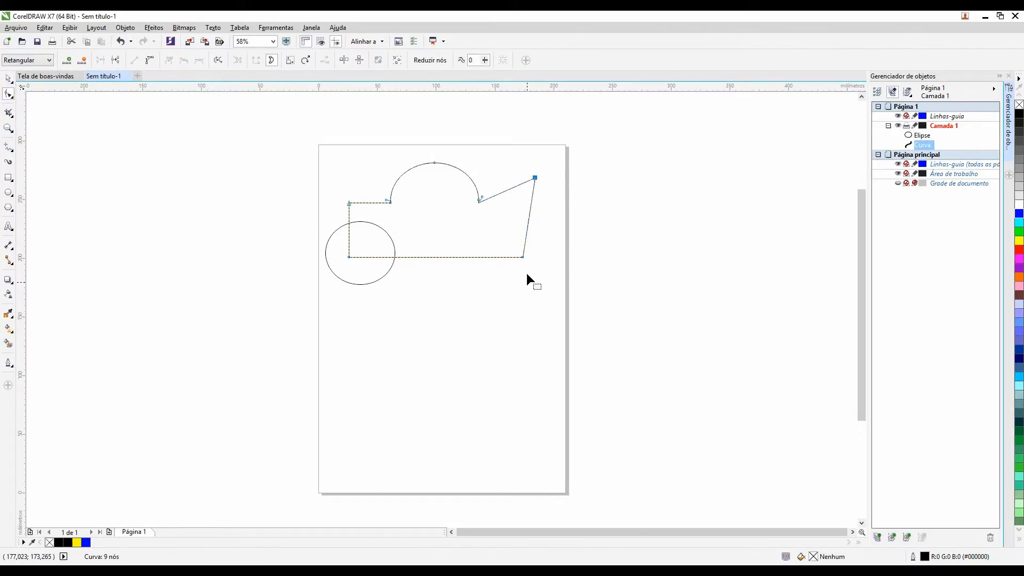
pyautogui.moveTo(523, 257); pyautogui.dragTo(519, 282)
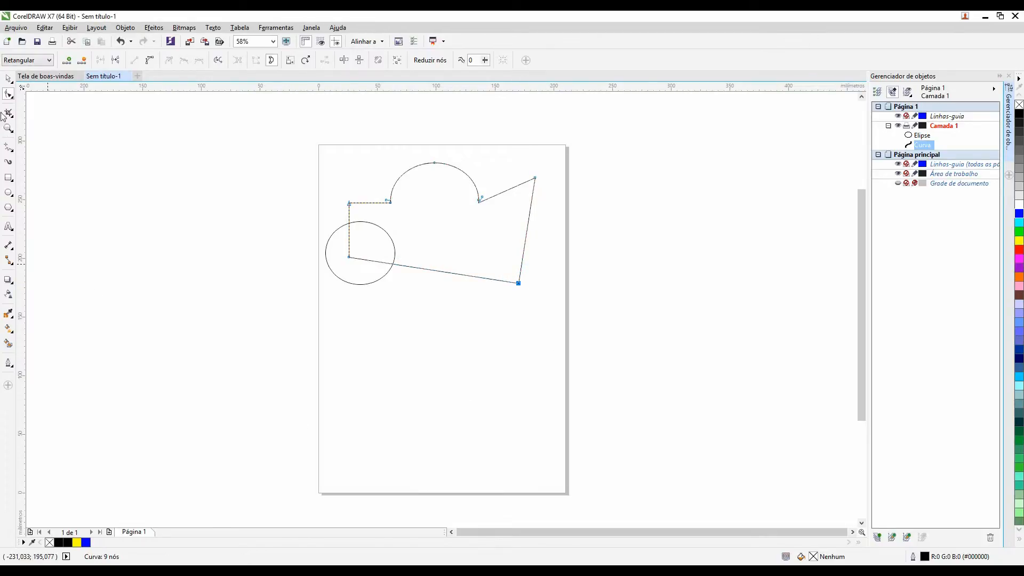
pyautogui.click(8, 79)
pyautogui.click(659, 205)
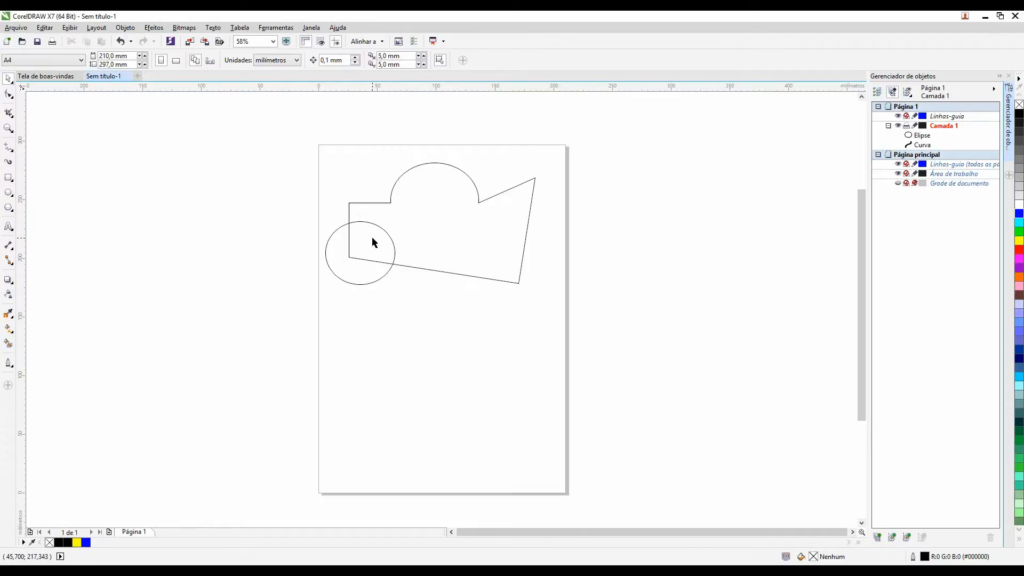
# Trim the welded curve with the overlapping ellipse at its lower-left corner
pyautogui.click(365, 284)
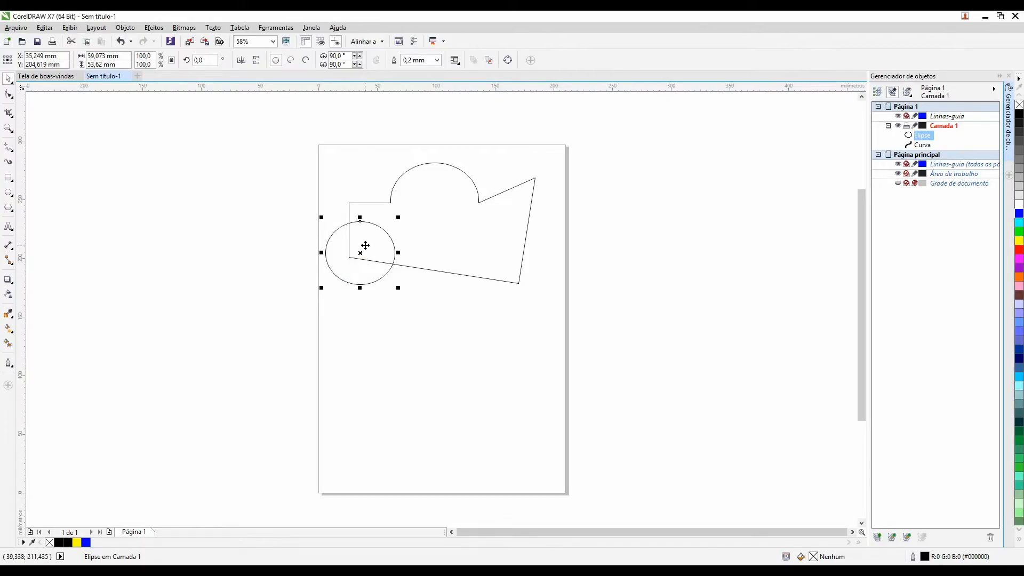
pyautogui.keyDown('shift'); pyautogui.click(461, 228); pyautogui.keyUp('shift')
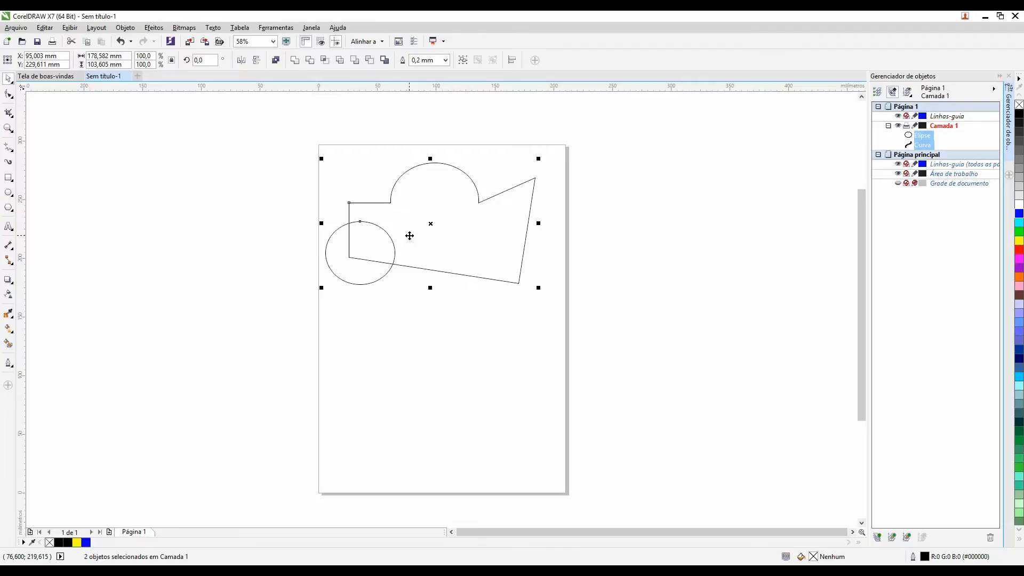
pyautogui.click(313, 60)
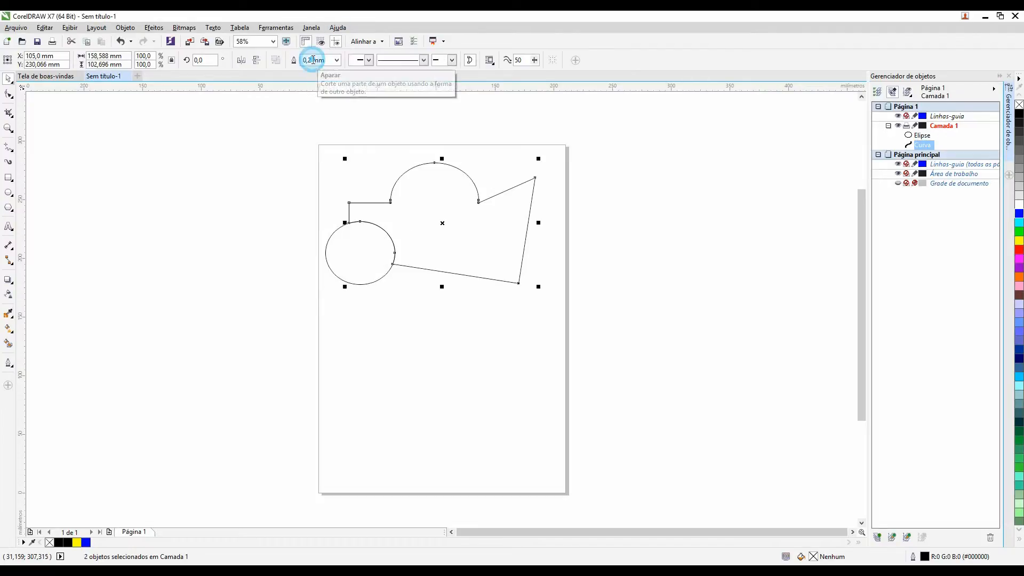
pyautogui.click(205, 324)
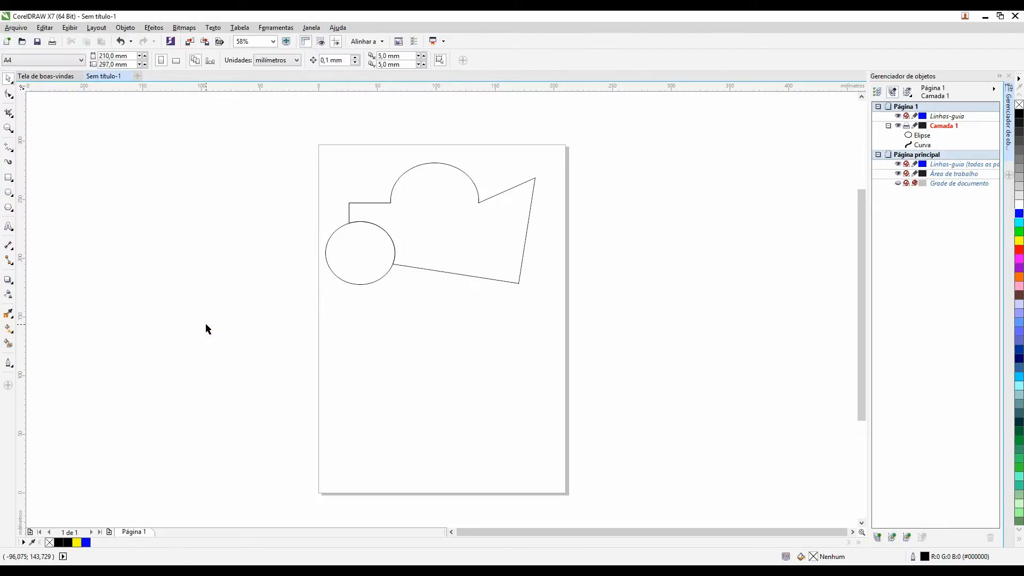
# Draw a circle about 54.5 mm in diameter over the lower-right corner of the large curve
pyautogui.click(9, 198)
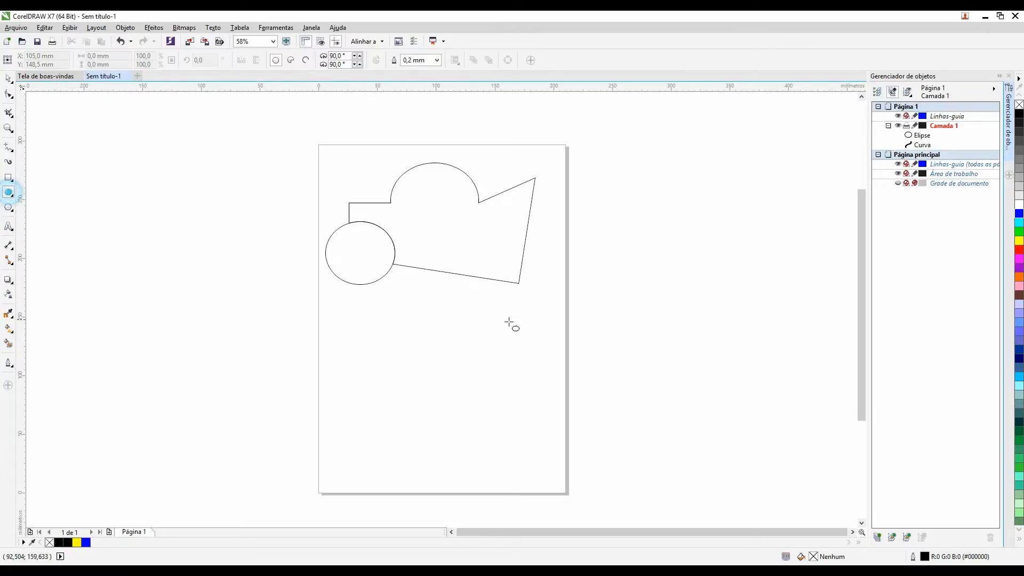
pyautogui.moveTo(487, 256); pyautogui.dragTo(550, 323)
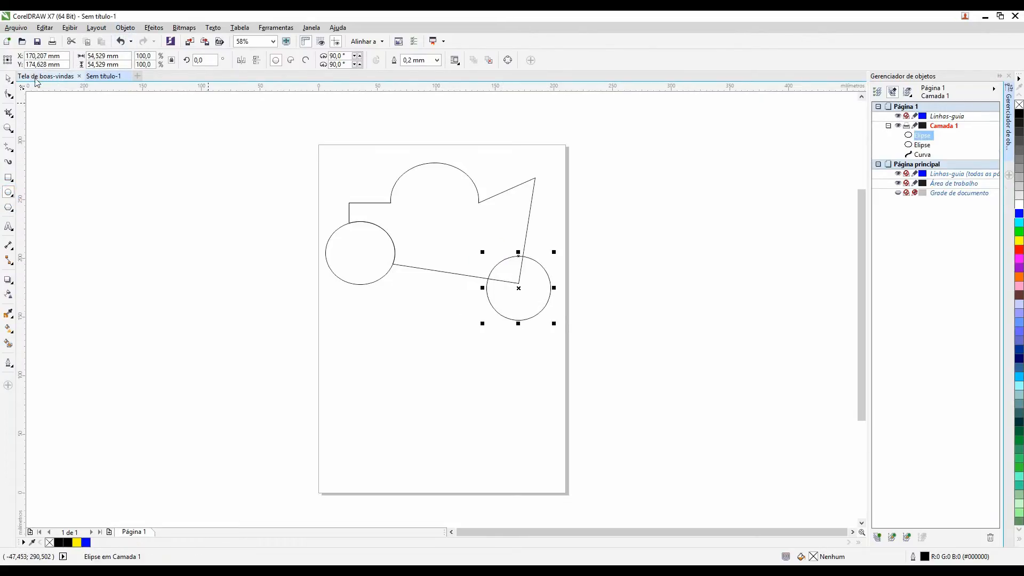
pyautogui.click(8, 79)
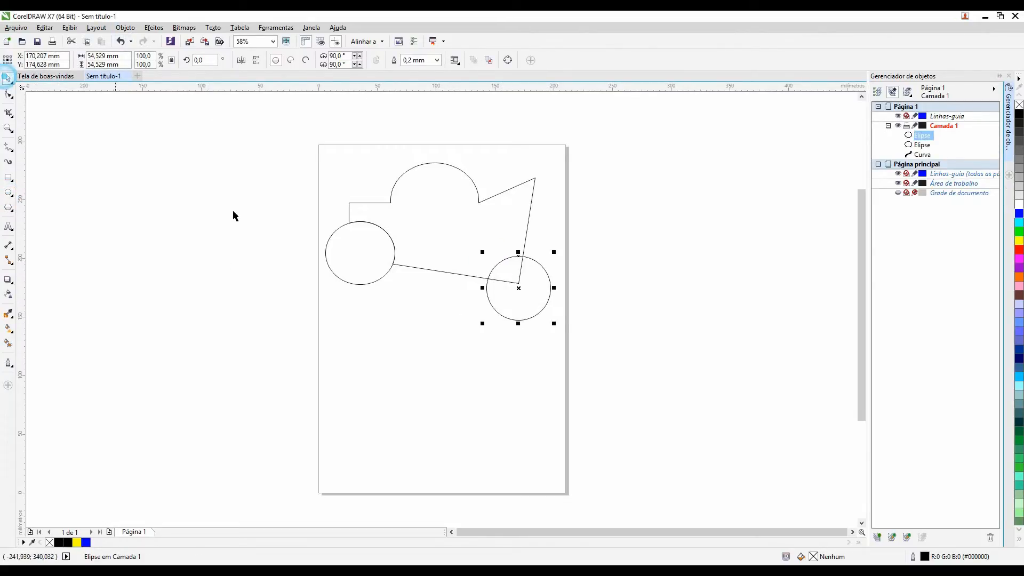
# Trim the new circle with the large curve so the overlapping part is cut out of the circle
pyautogui.click(466, 204)
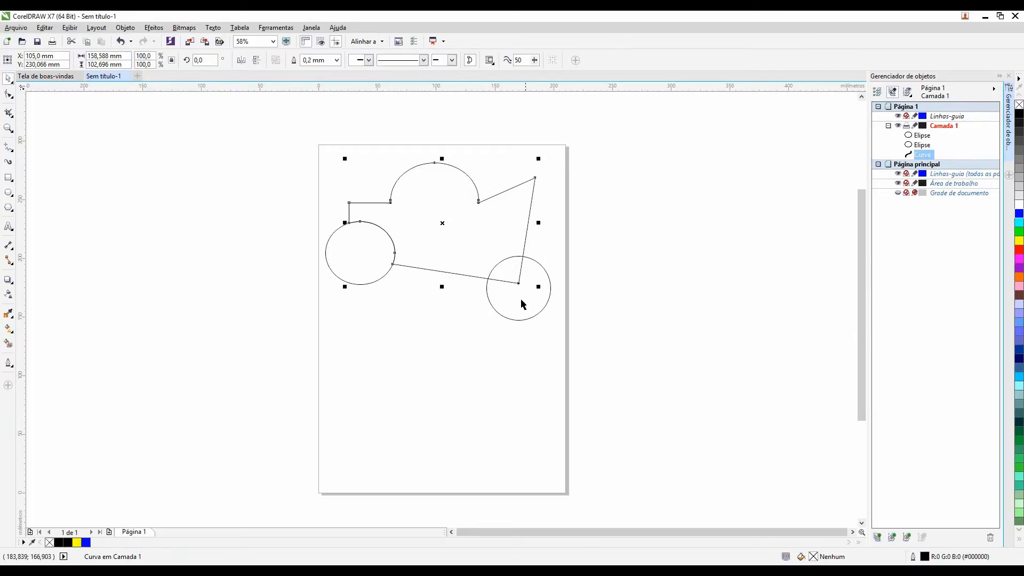
pyautogui.keyDown('shift'); pyautogui.click(498, 313); pyautogui.keyUp('shift')
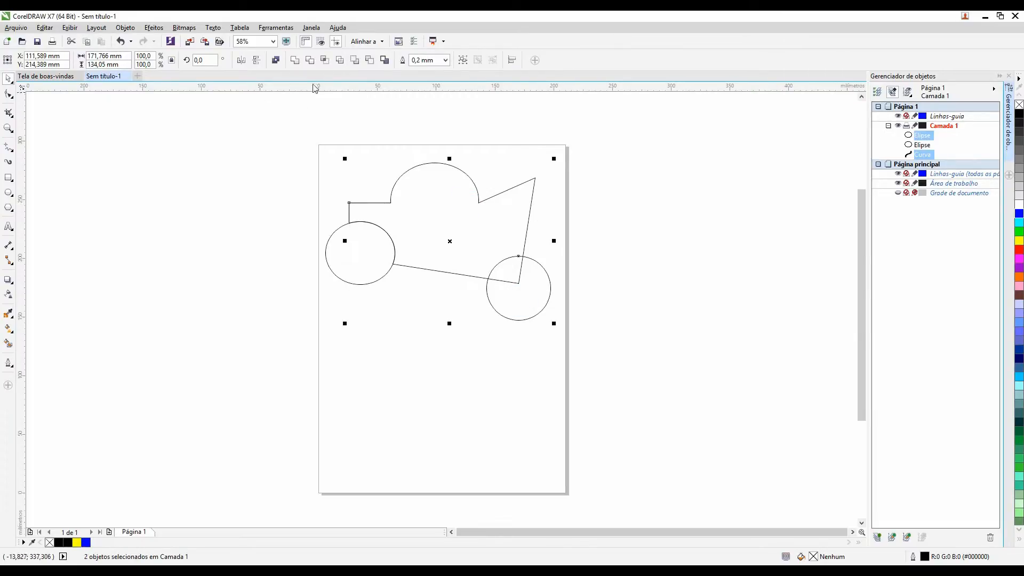
pyautogui.click(310, 60)
pyautogui.click(640, 255)
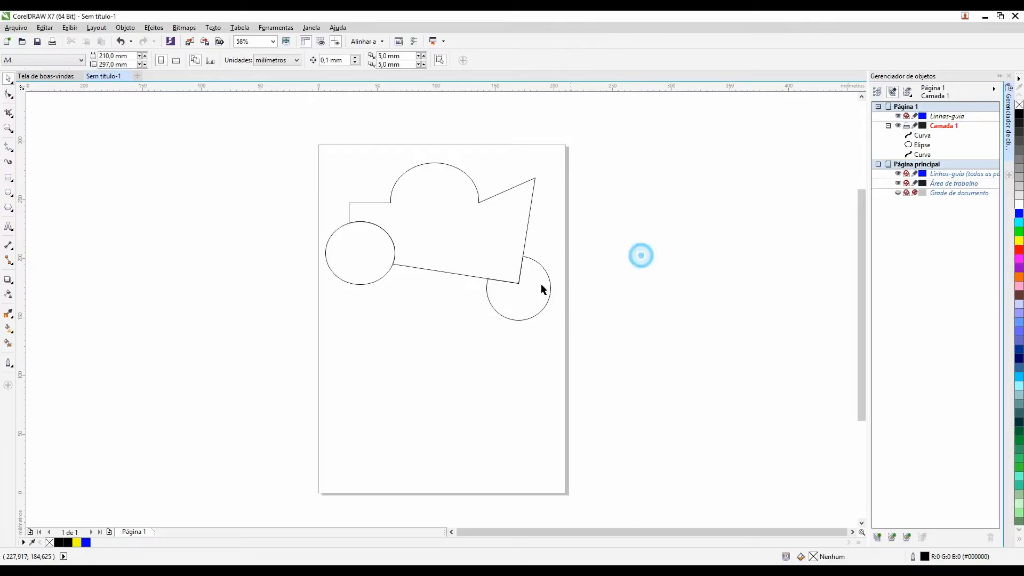
pyautogui.click(472, 228)
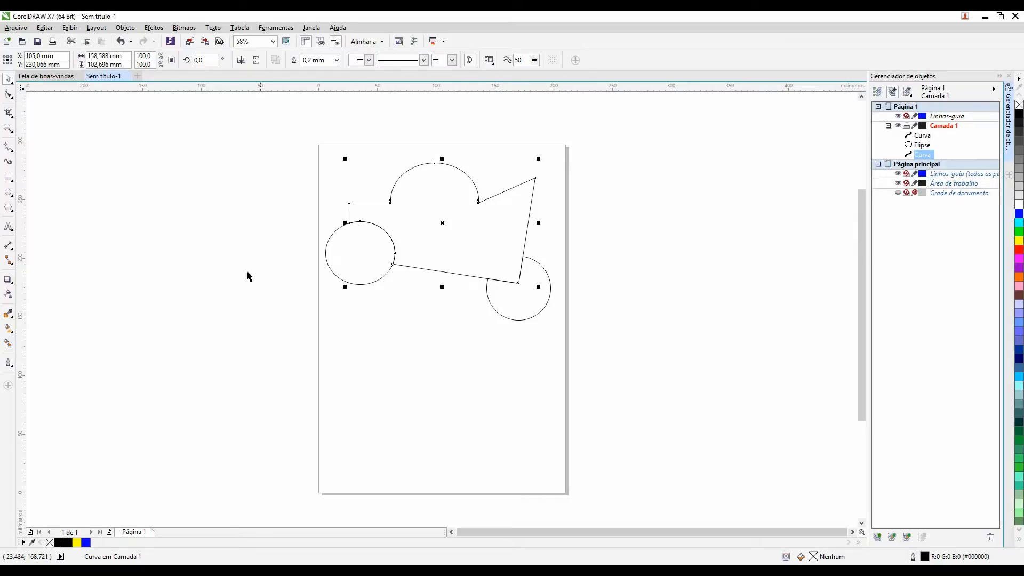
pyautogui.click(224, 233)
pyautogui.click(512, 305)
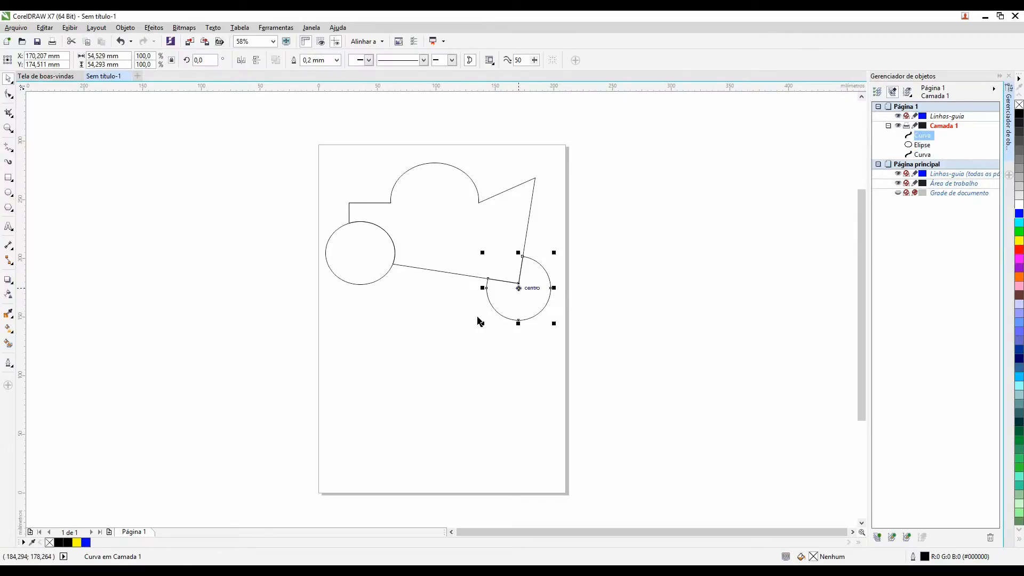
pyautogui.moveTo(257, 137); pyautogui.dragTo(417, 229)
pyautogui.moveTo(500, 283); pyautogui.dragTo(583, 374)
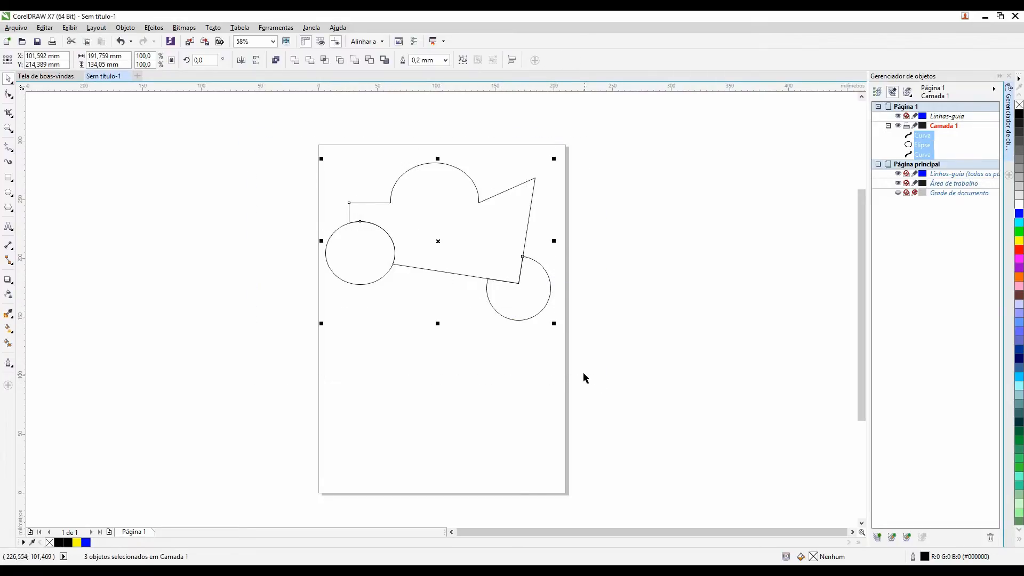
pyautogui.click(299, 293)
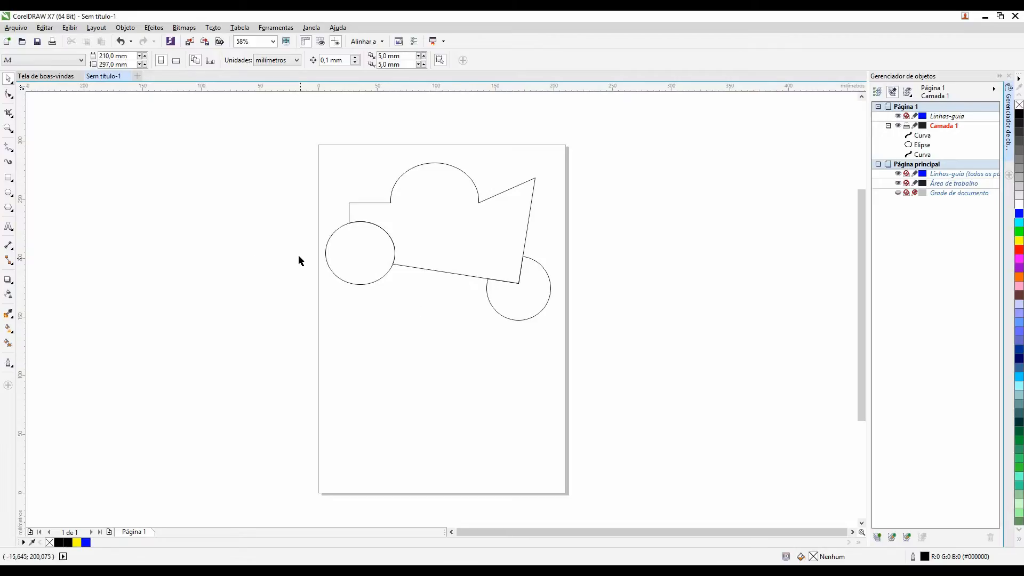
# Draw a narrow vertical rectangle about 17 x 148 mm crossing the middle of the large curve
pyautogui.click(8, 177)
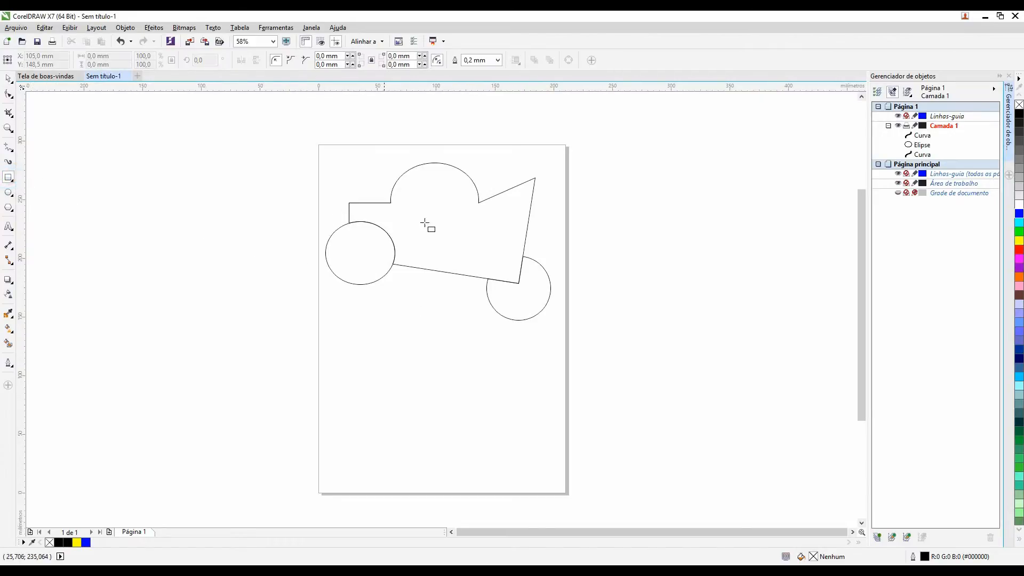
pyautogui.moveTo(427, 136)
pyautogui.mouseDown()
pyautogui.moveTo(434, 297)
pyautogui.moveTo(447, 309)
pyautogui.mouseUp()
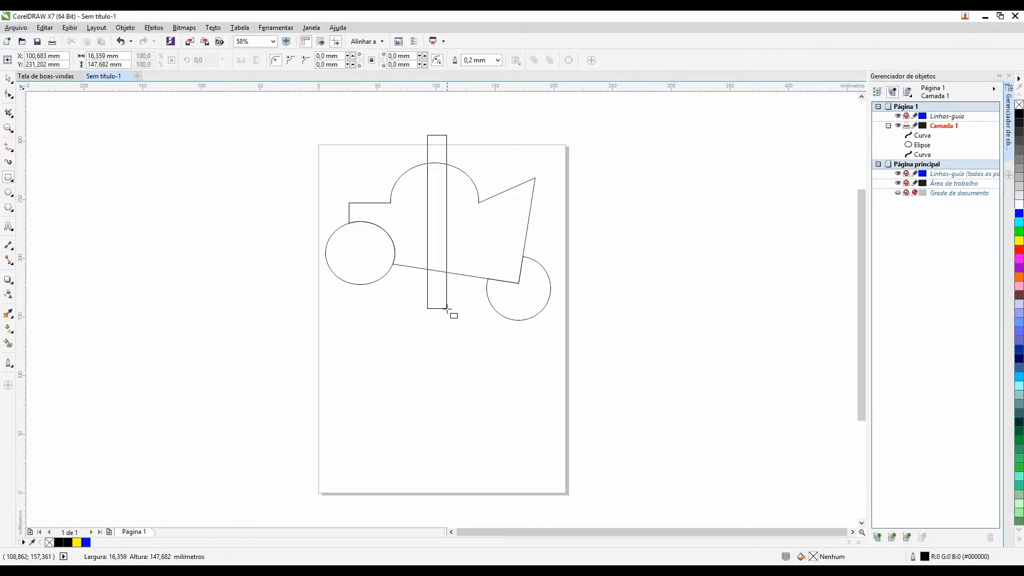
pyautogui.click(8, 79)
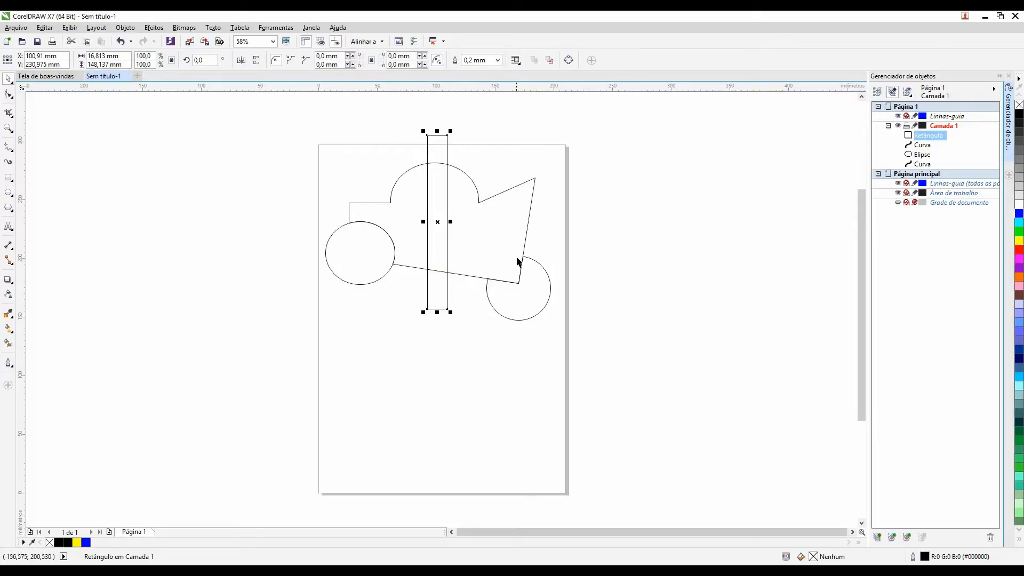
pyautogui.click(285, 171)
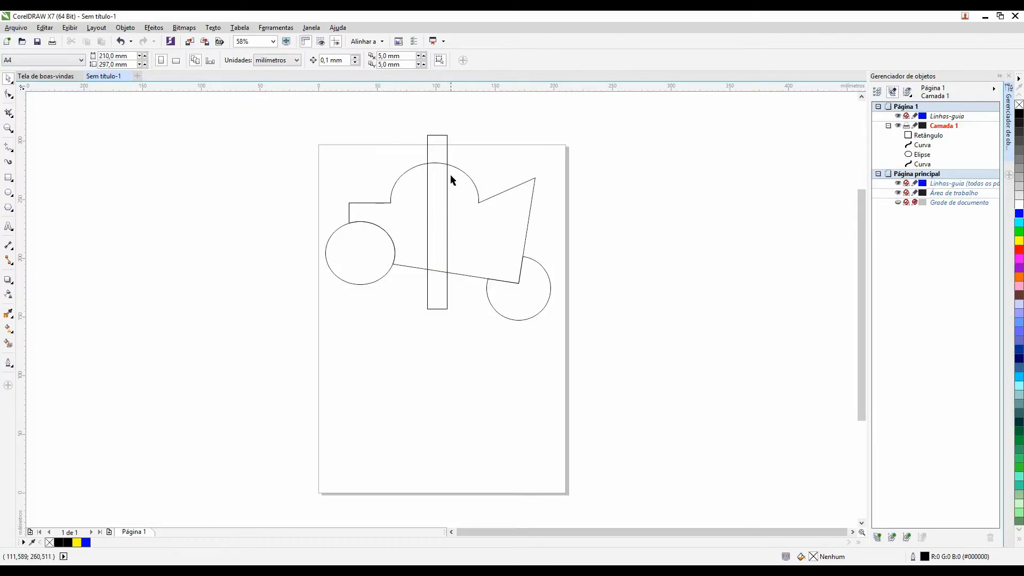
pyautogui.click(443, 148)
pyautogui.keyDown('shift'); pyautogui.click(510, 213); pyautogui.keyUp('shift')
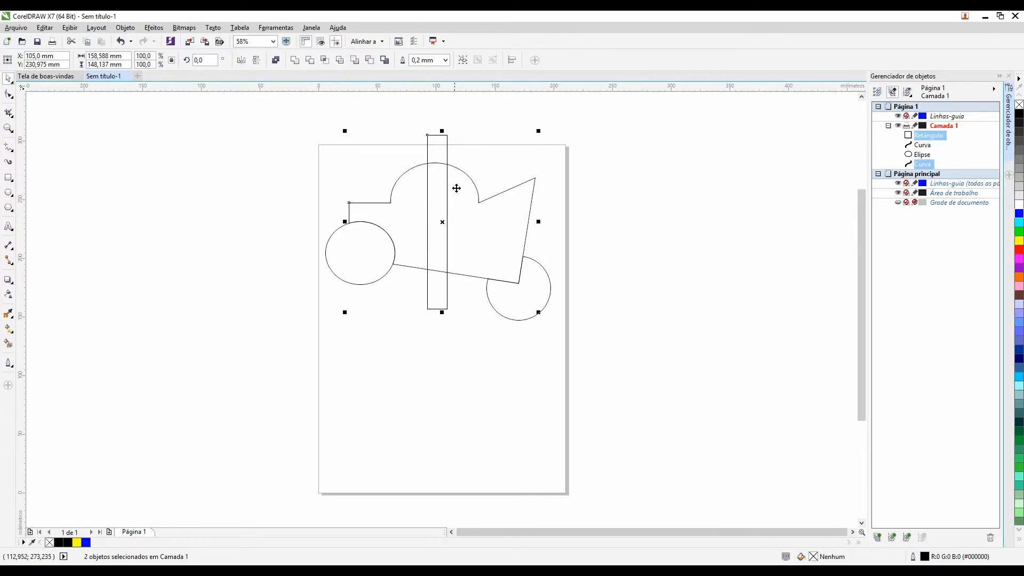
pyautogui.click(492, 141)
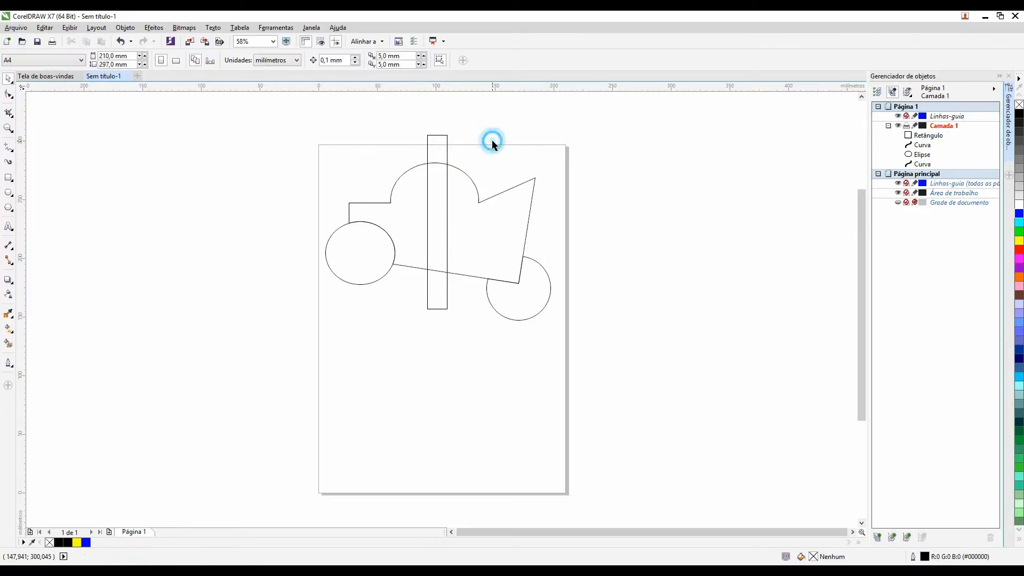
pyautogui.click(497, 246)
pyautogui.keyDown('shift'); pyautogui.click(446, 148); pyautogui.keyUp('shift')
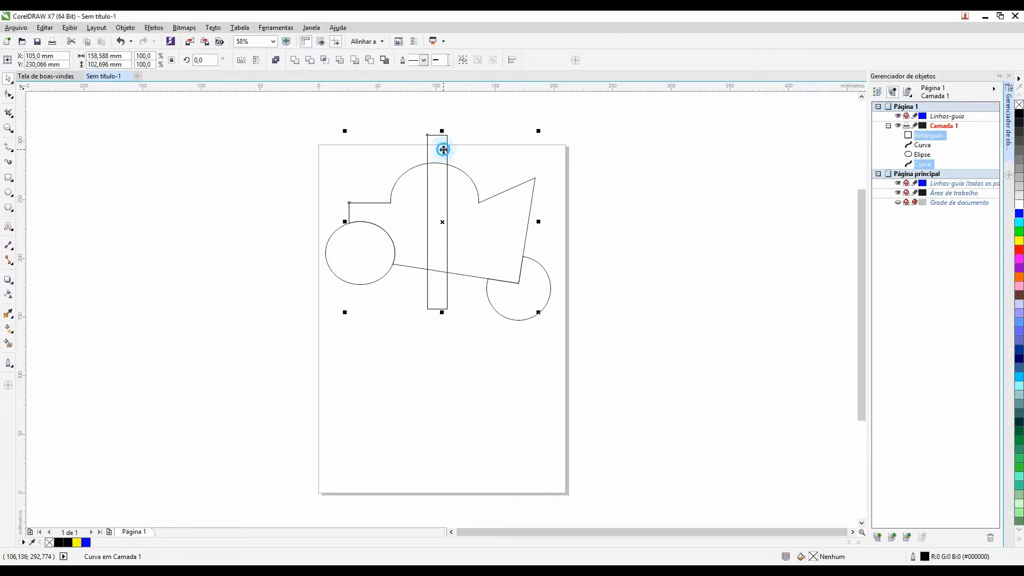
pyautogui.press('Escape')
# Create the intersection of the narrow vertical rectangle and the large curve, and move the resulting piece off the page
pyautogui.click(427, 148)
pyautogui.keyDown('shift'); pyautogui.click(476, 220); pyautogui.keyUp('shift')
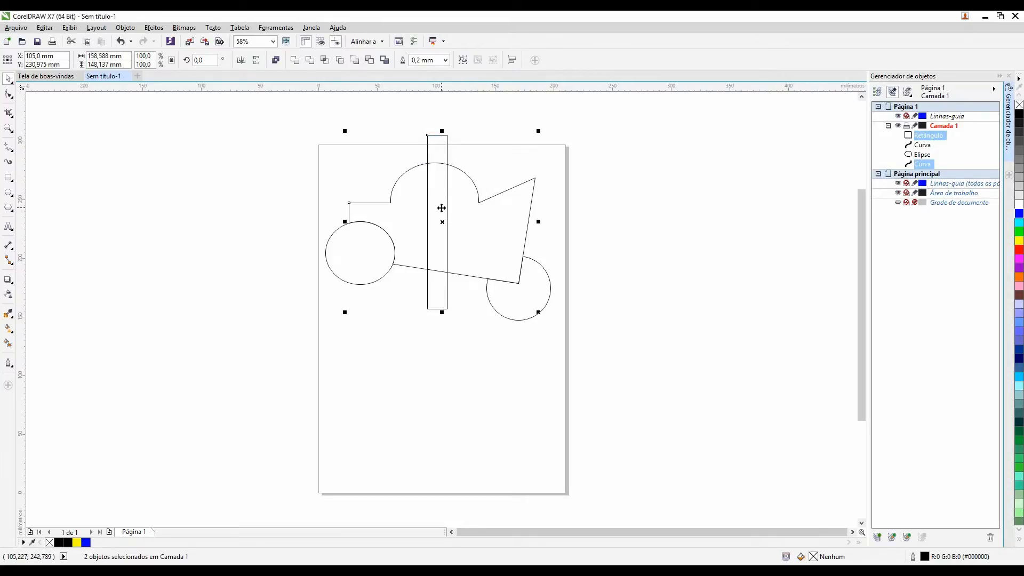
pyautogui.click(326, 60)
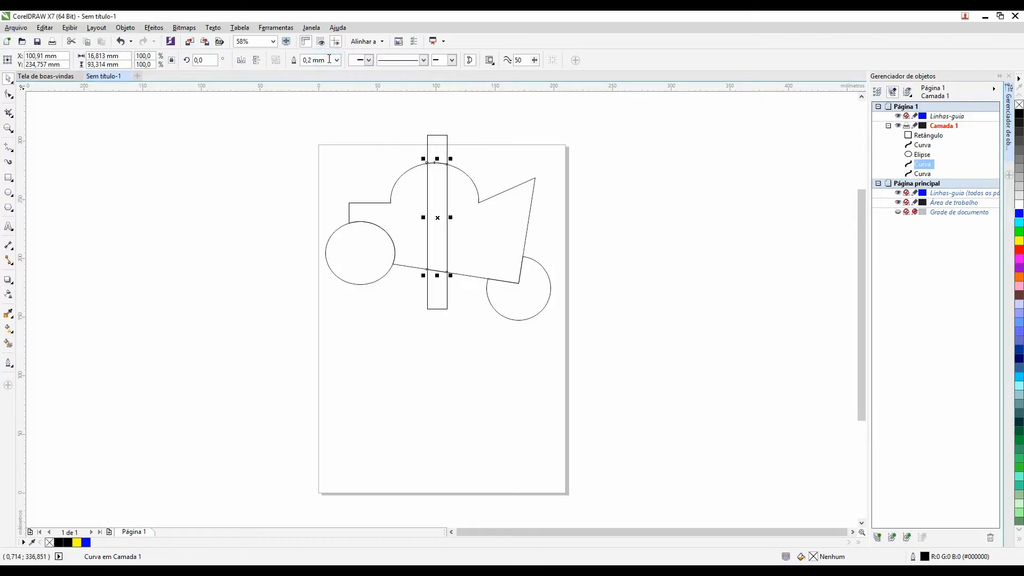
pyautogui.press('Escape')
pyautogui.click(438, 196)
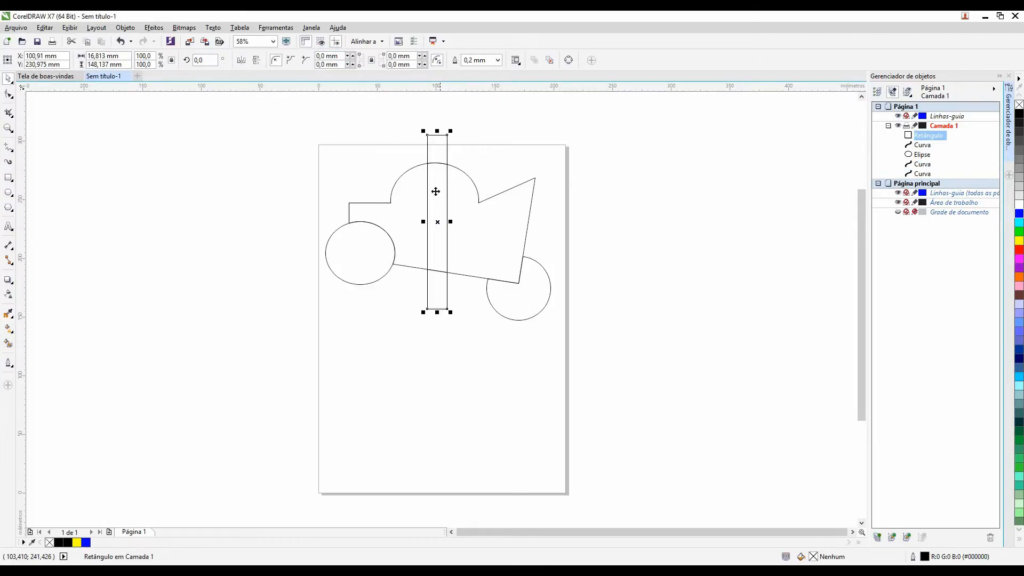
pyautogui.moveTo(404, 158); pyautogui.dragTo(466, 277)
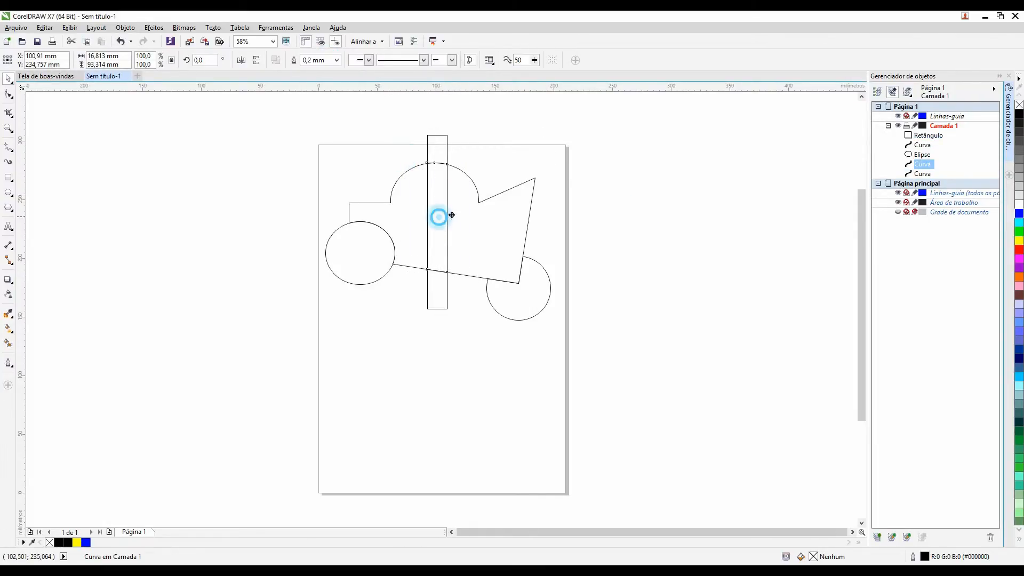
pyautogui.moveTo(438, 217); pyautogui.dragTo(620, 229)
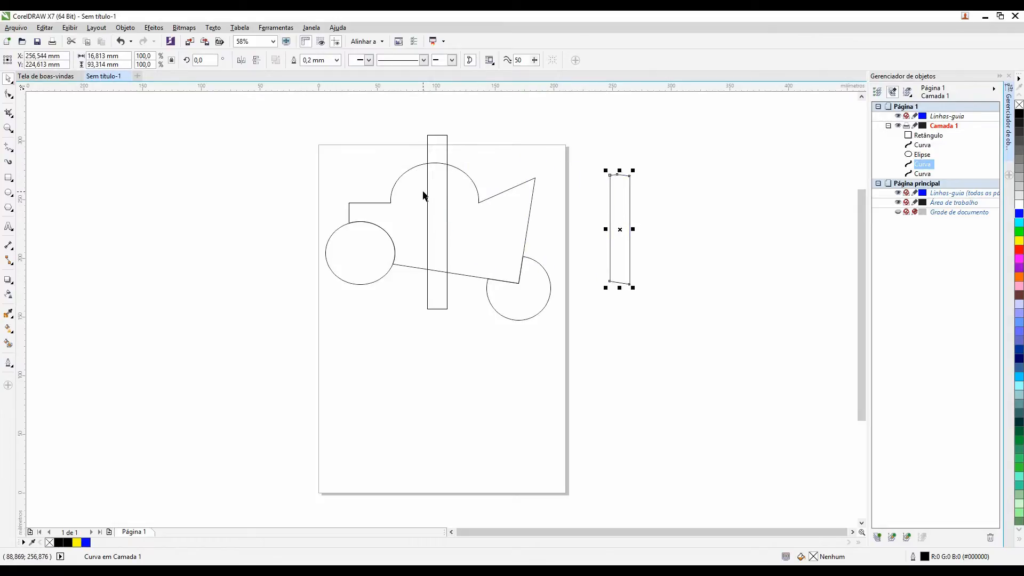
# Delete the narrow vertical rectangle and the intersection piece beside the page
pyautogui.click(434, 145)
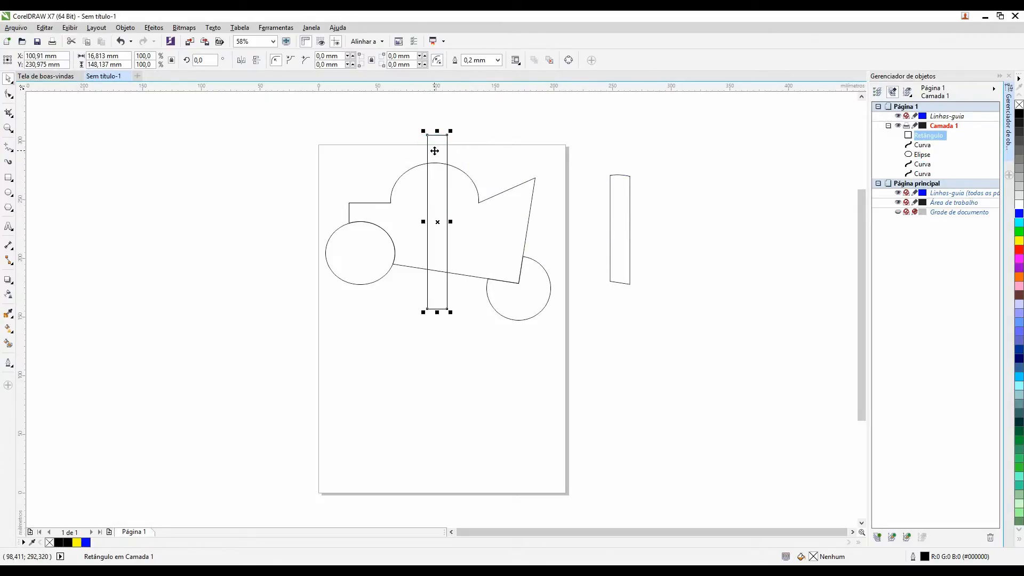
pyautogui.press('Delete')
pyautogui.click(630, 228)
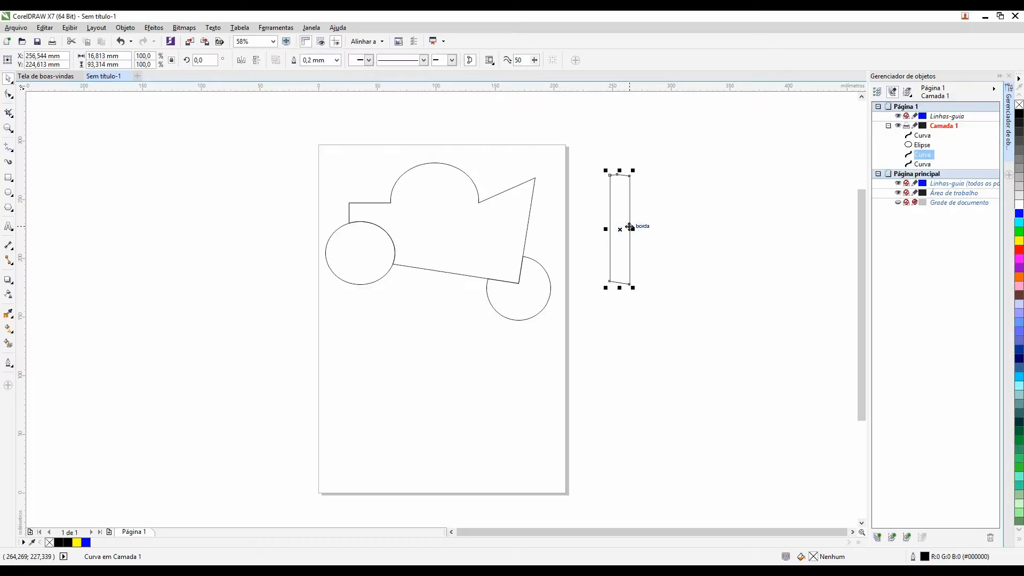
pyautogui.press('Delete')
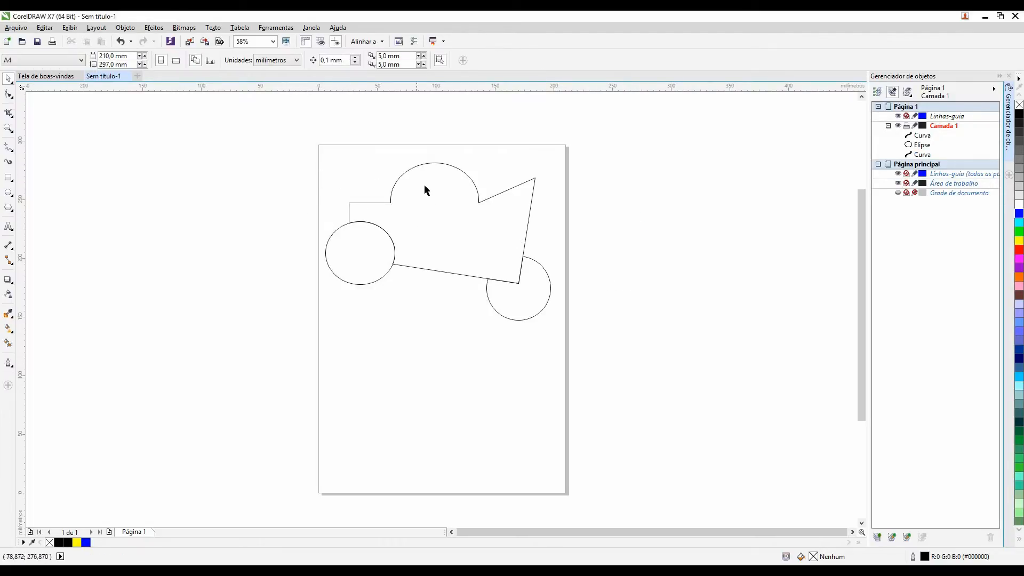
pyautogui.click(361, 245)
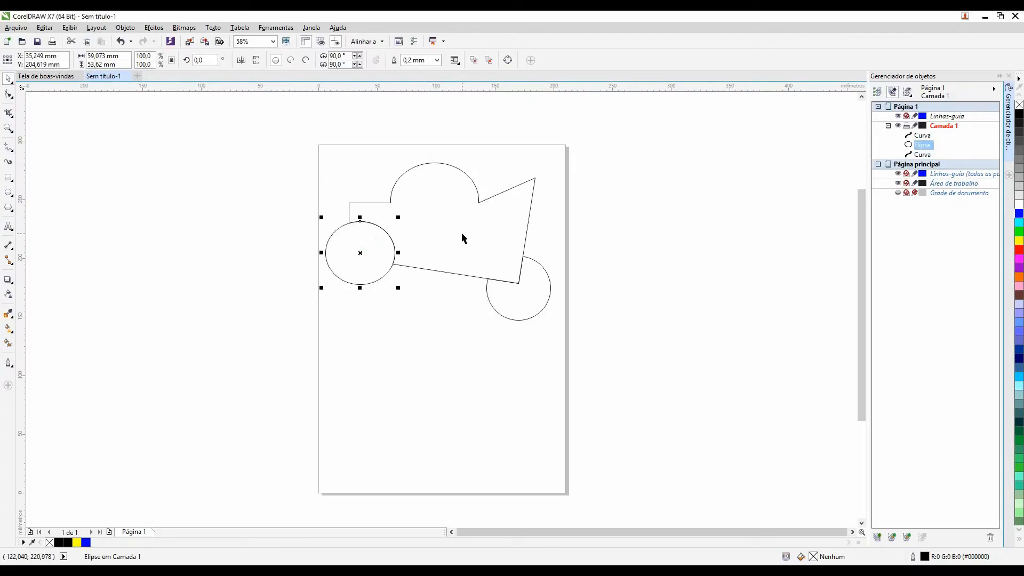
pyautogui.keyDown('shift'); pyautogui.click(461, 232); pyautogui.keyUp('shift')
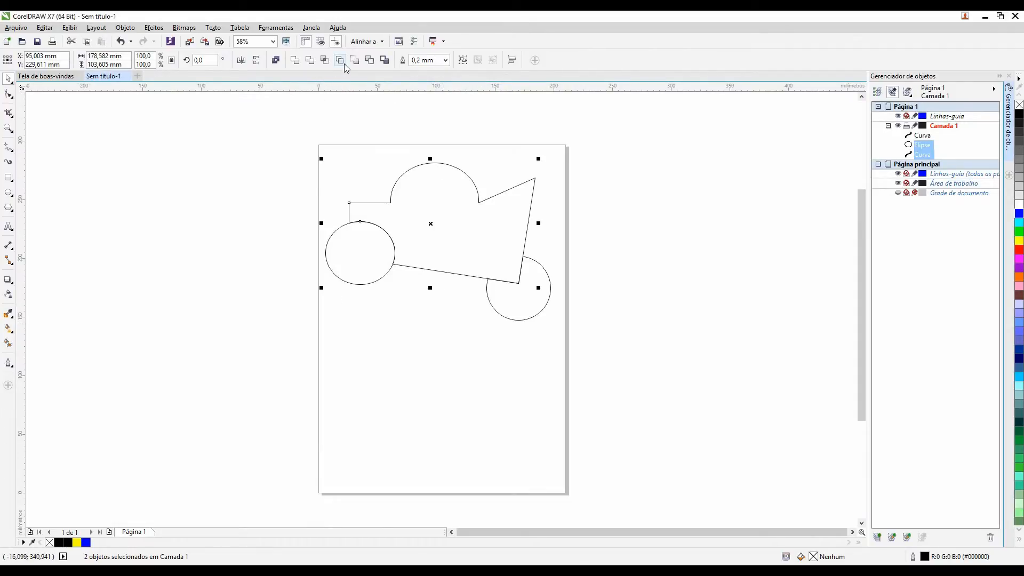
pyautogui.click(397, 303)
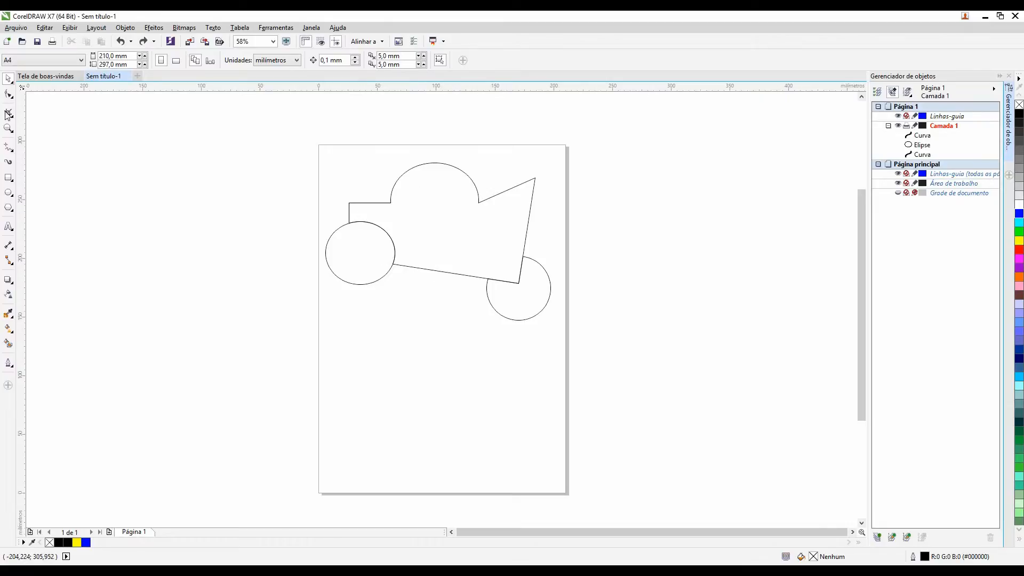
# Draw a rectangle about 27 x 44 mm overlapping the top of the large curve's arc
pyautogui.click(9, 177)
pyautogui.moveTo(420, 138); pyautogui.dragTo(452, 189)
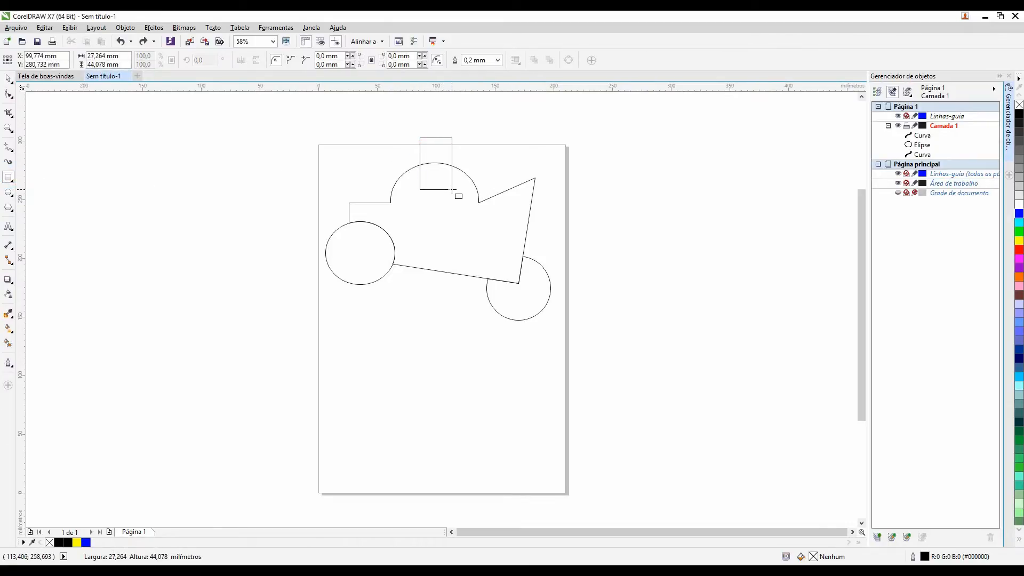
pyautogui.press('space')
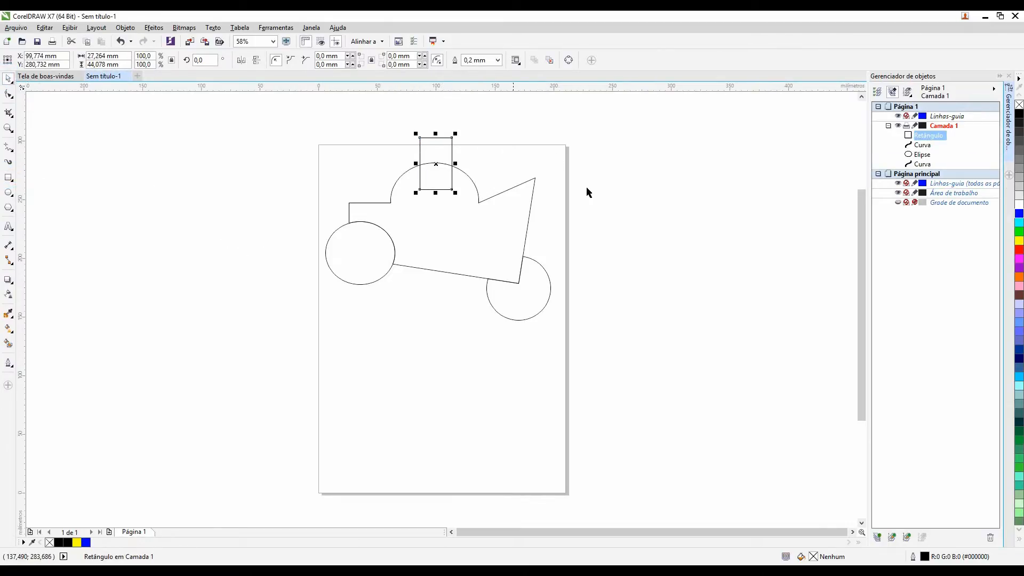
pyautogui.click(629, 226)
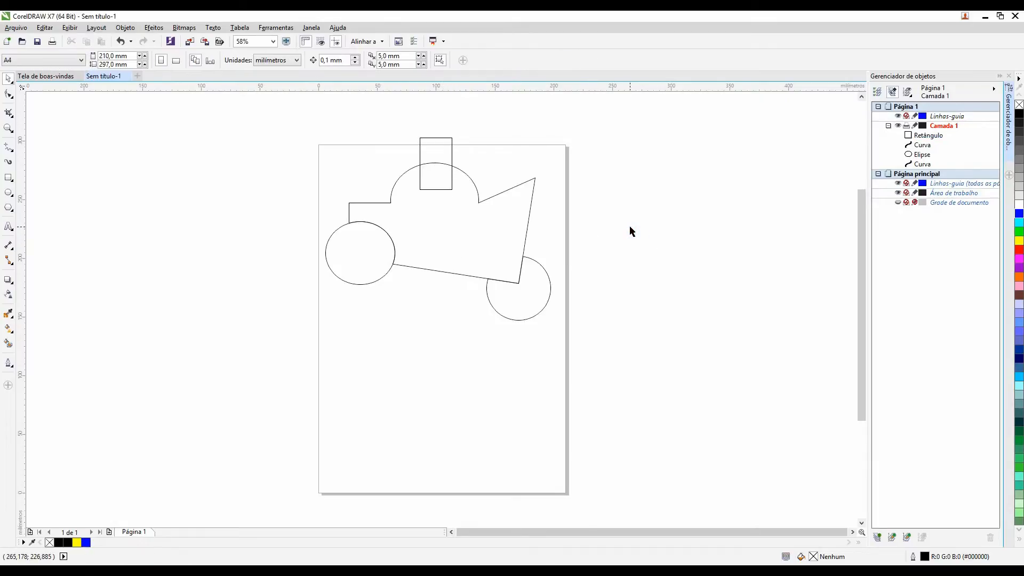
# Simplify the large curve and the small rectangle so the overlap is cut out of the curve's arc
pyautogui.click(435, 214)
pyautogui.keyDown('shift'); pyautogui.click(428, 142); pyautogui.keyUp('shift')
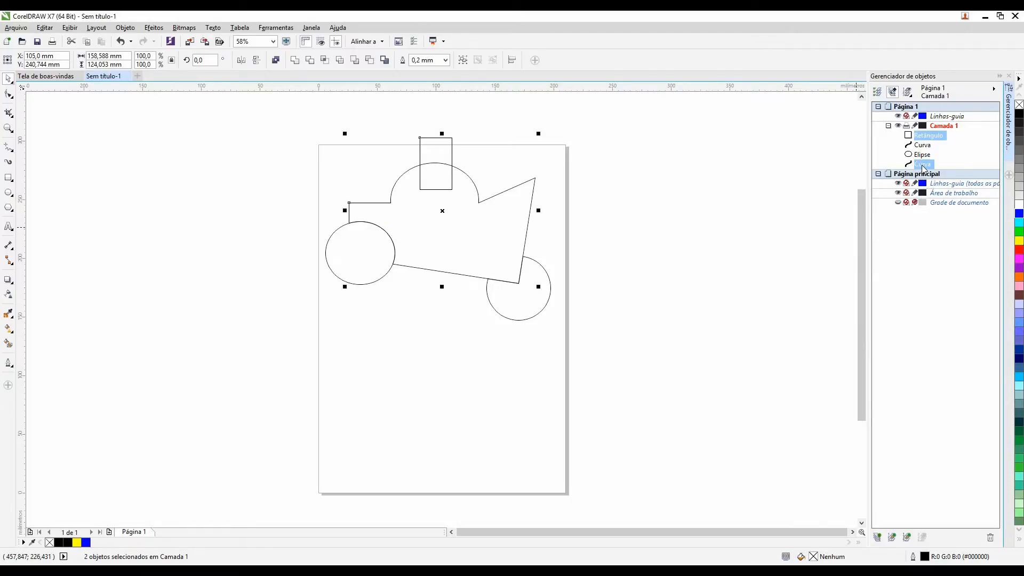
pyautogui.click(790, 170)
pyautogui.click(431, 232)
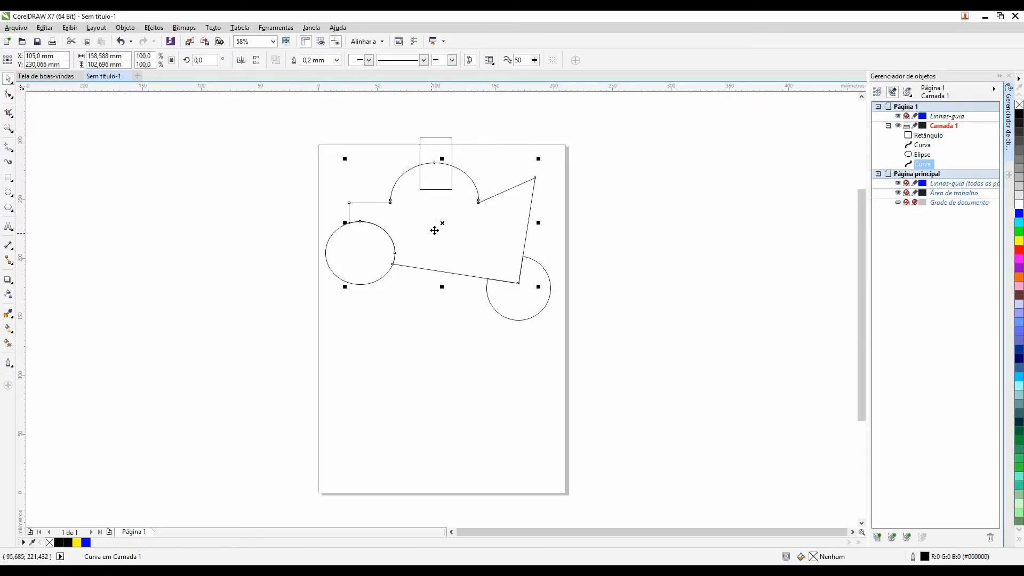
pyautogui.keyDown('shift'); pyautogui.click(434, 138); pyautogui.keyUp('shift')
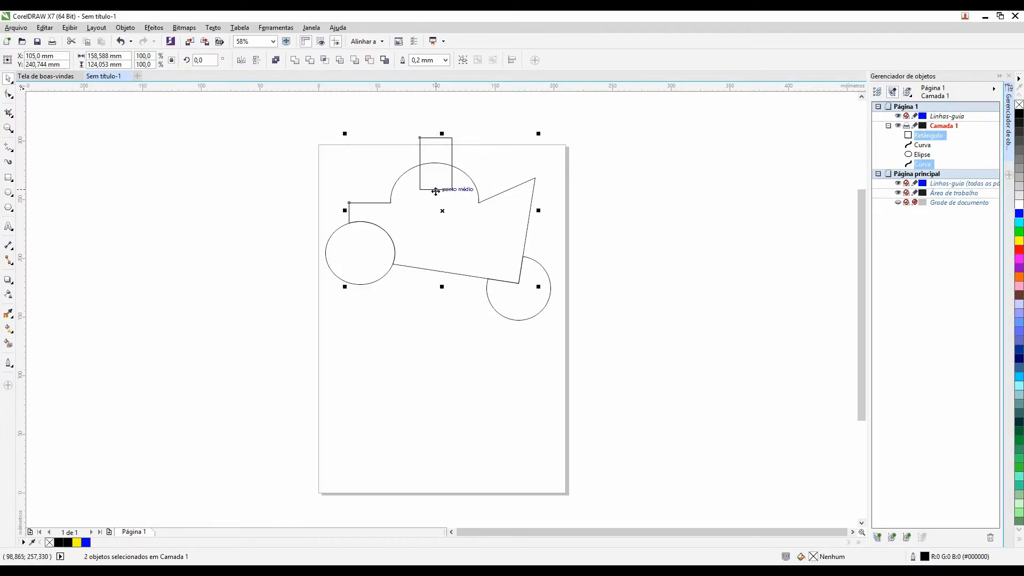
pyautogui.click(339, 61)
pyautogui.click(716, 223)
# Move the small rectangle over the valley between the arc and the pointed peak, and send it to the back of the layer
pyautogui.moveTo(437, 160); pyautogui.dragTo(482, 184)
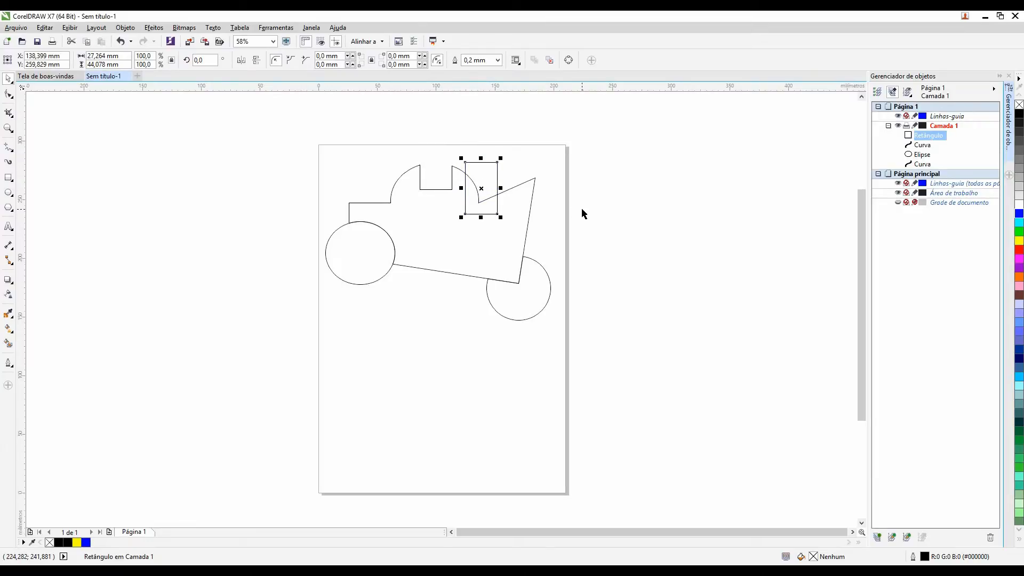
pyautogui.hotkey('shift', 'pagedown')
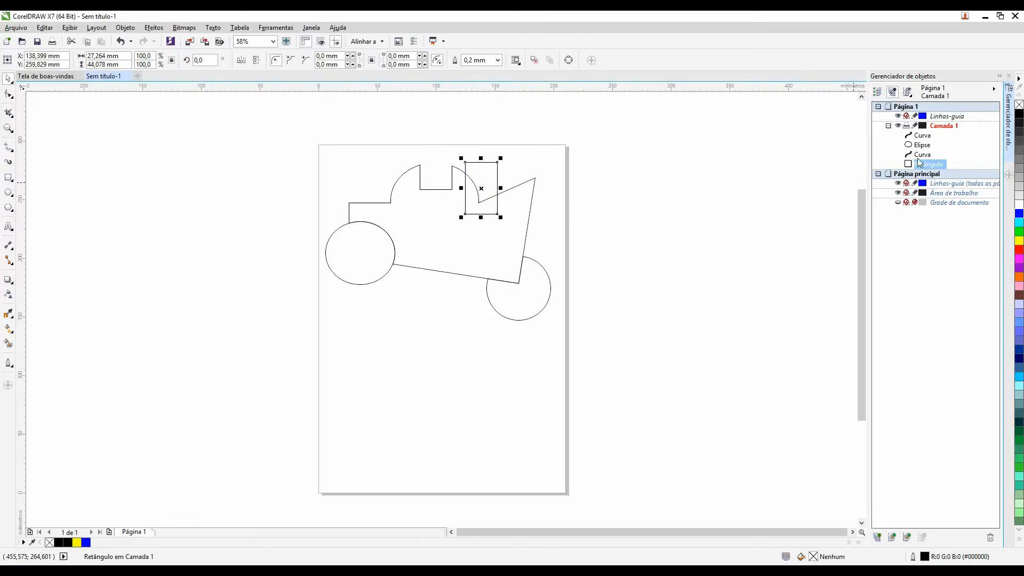
pyautogui.click(610, 195)
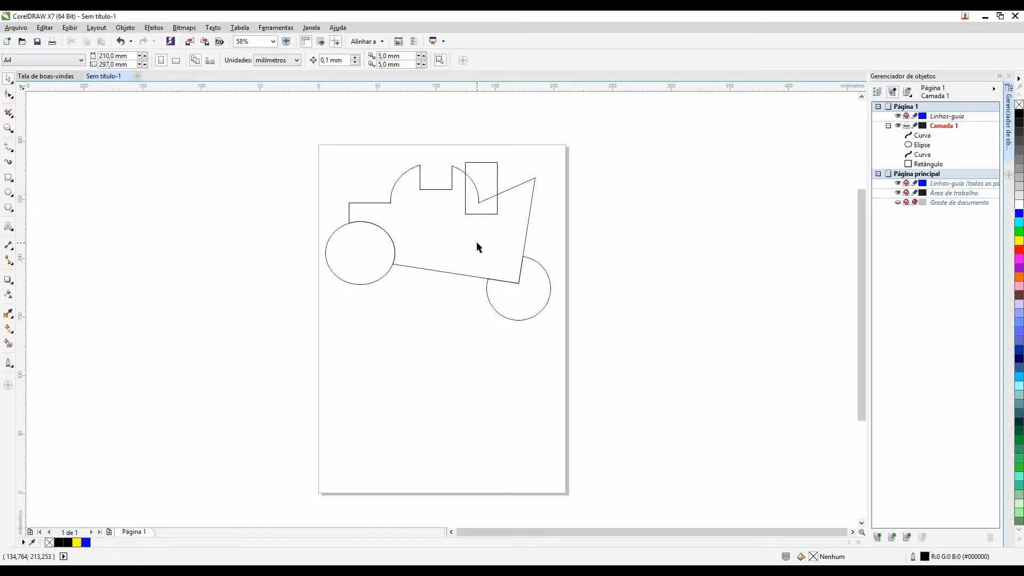
# Simplify the rectangle behind and the large curve so the rectangle loses its overlapping part
pyautogui.click(495, 183)
pyautogui.keyDown('shift'); pyautogui.click(442, 235); pyautogui.keyUp('shift')
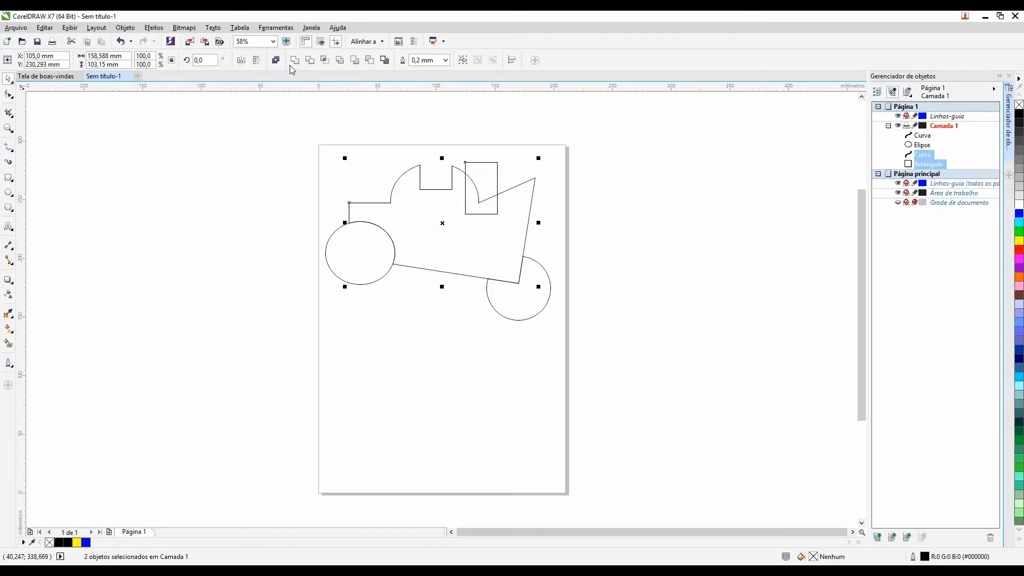
pyautogui.click(326, 60)
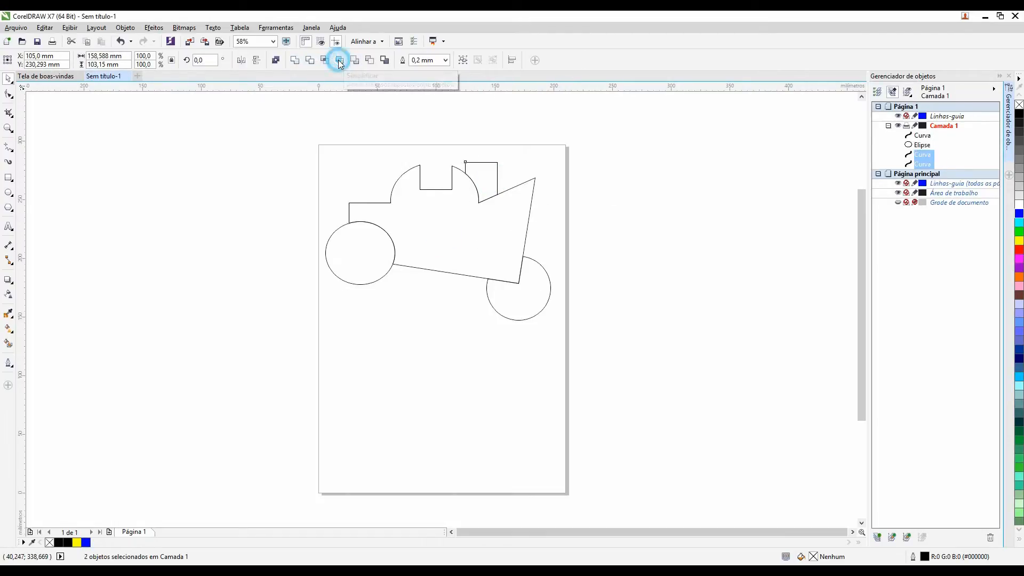
pyautogui.click(659, 228)
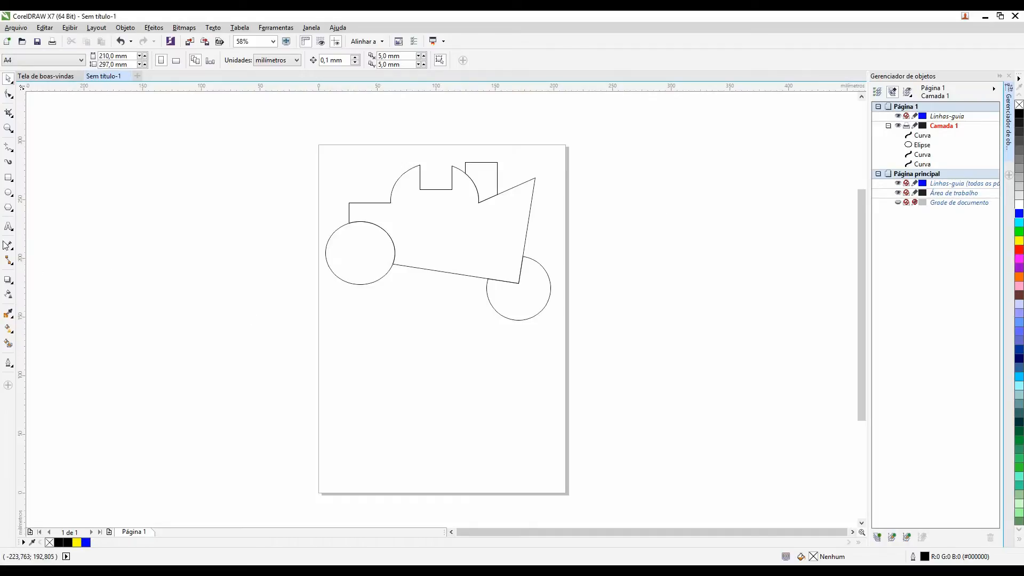
# Draw a rectangle about 111 x 47 mm below the existing shapes and an ellipse about 84 x 56 mm overlapping its upper edge
pyautogui.click(8, 192)
pyautogui.click(8, 177)
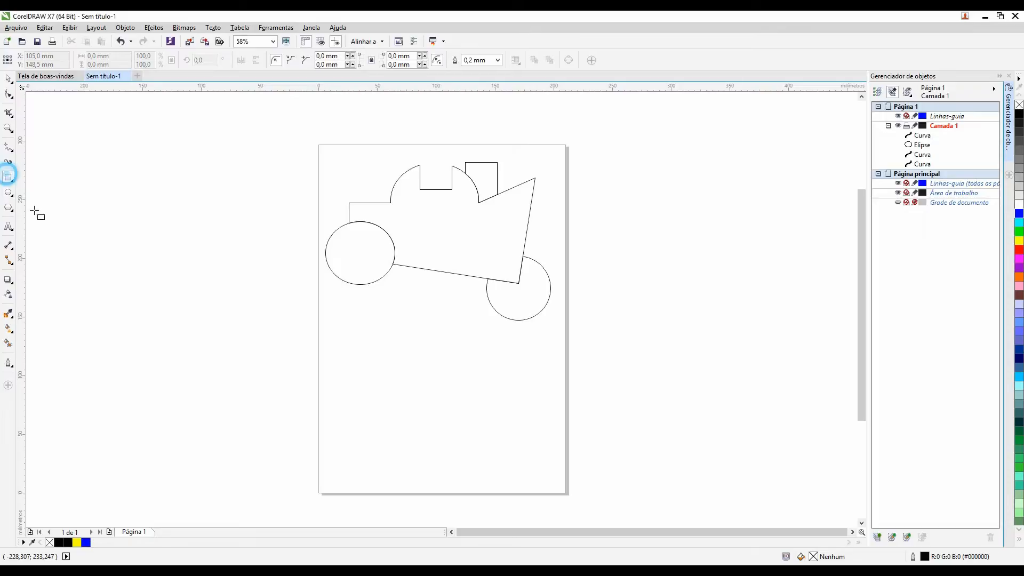
pyautogui.moveTo(328, 355); pyautogui.dragTo(459, 410)
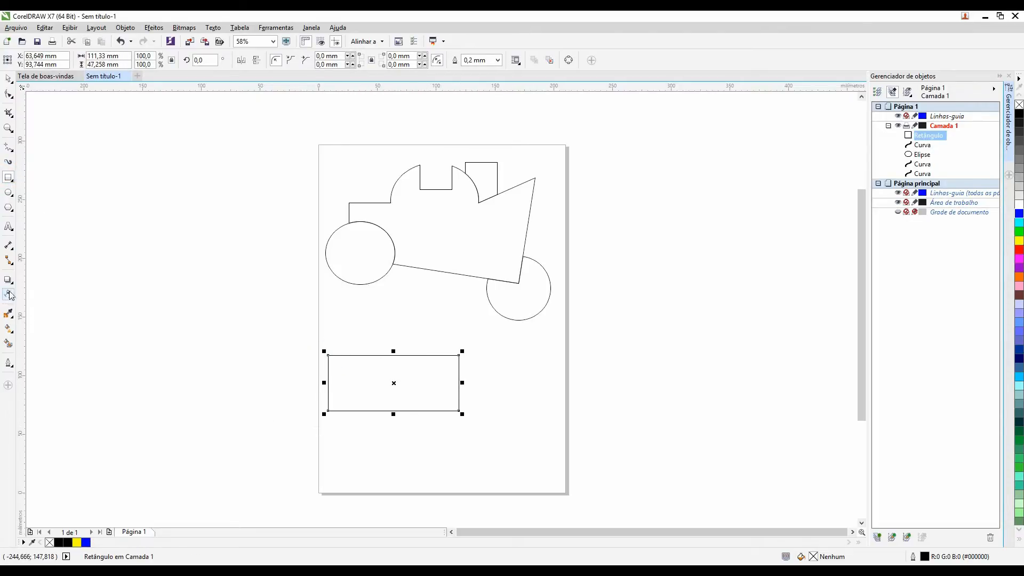
pyautogui.click(8, 193)
pyautogui.moveTo(370, 328); pyautogui.dragTo(471, 395)
# Draw a rectangle about 44 x 45 mm over the ellipse's upper part and a small ellipse about 20 x 18 mm over its upper-right corner
pyautogui.click(8, 177)
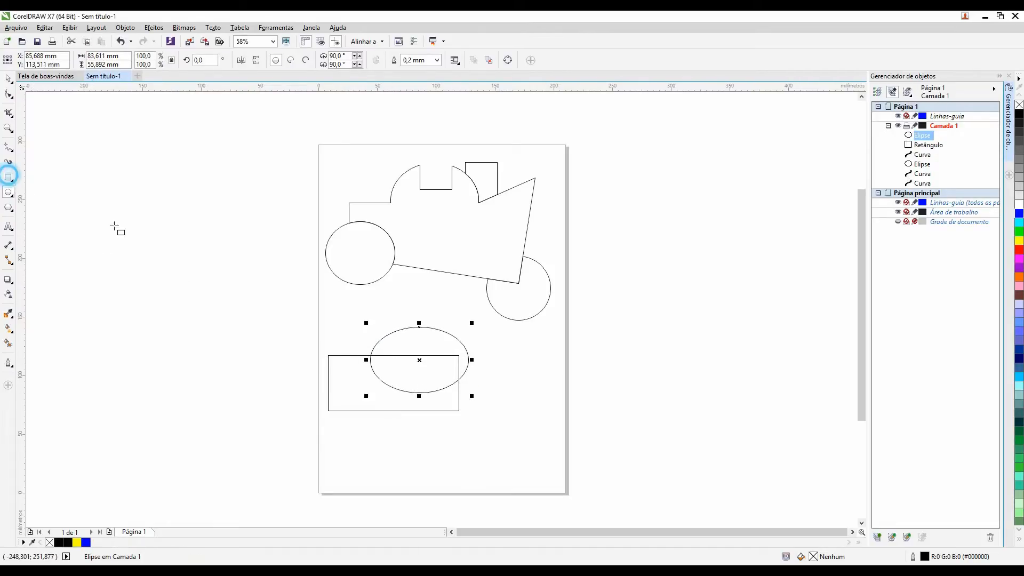
pyautogui.moveTo(415, 300); pyautogui.dragTo(468, 352)
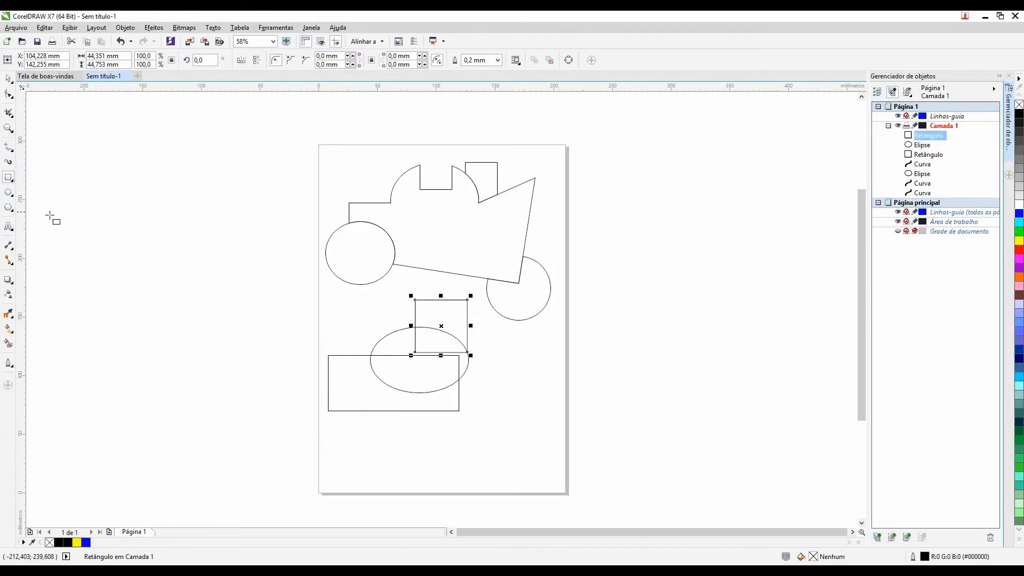
pyautogui.click(8, 192)
pyautogui.moveTo(452, 291); pyautogui.dragTo(474, 311)
pyautogui.click(9, 79)
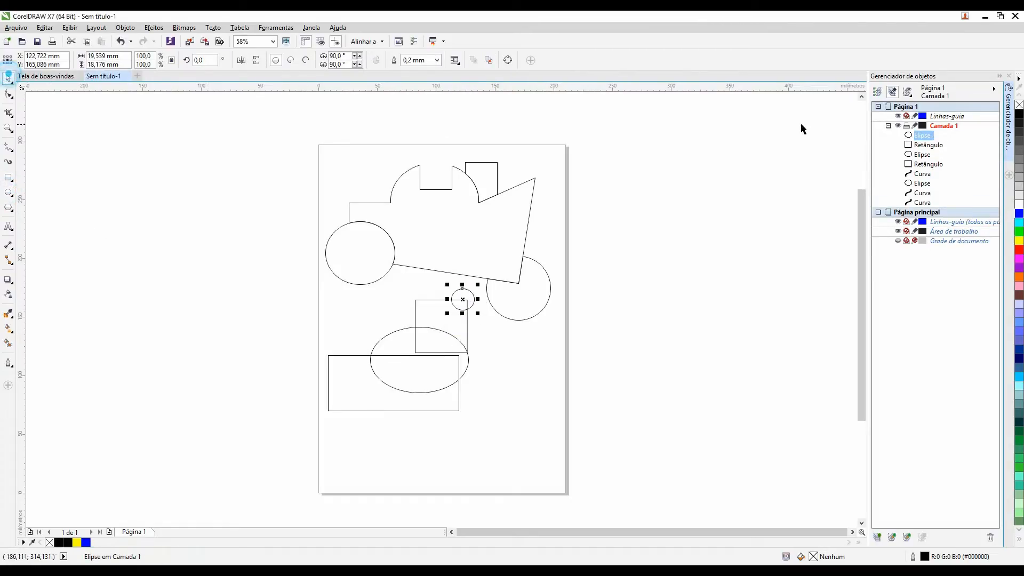
# Simplify the four new overlapping shapes together to remove their hidden overlaps
pyautogui.keyDown('shift'); pyautogui.click(922, 167); pyautogui.keyUp('shift')
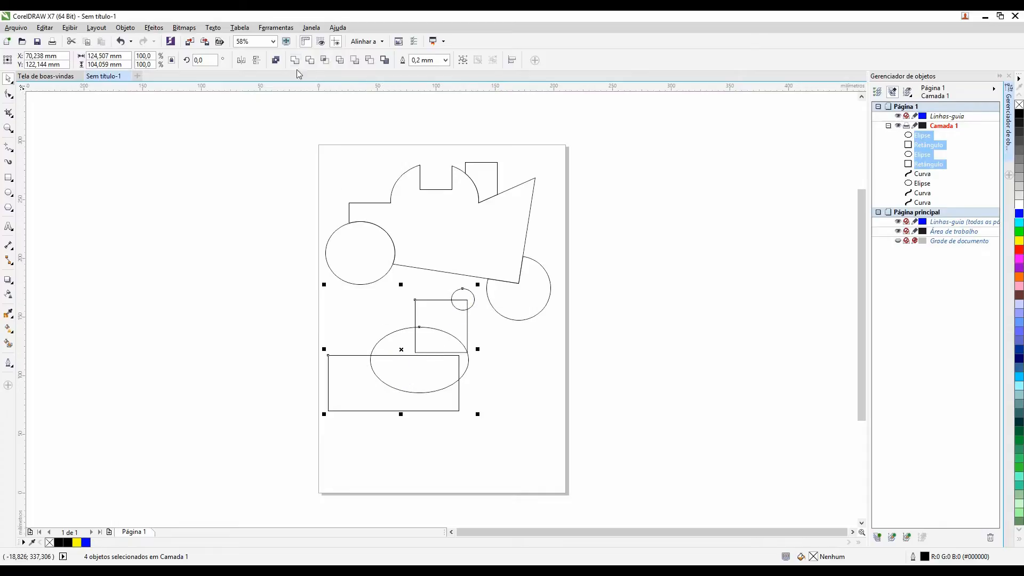
pyautogui.click(342, 61)
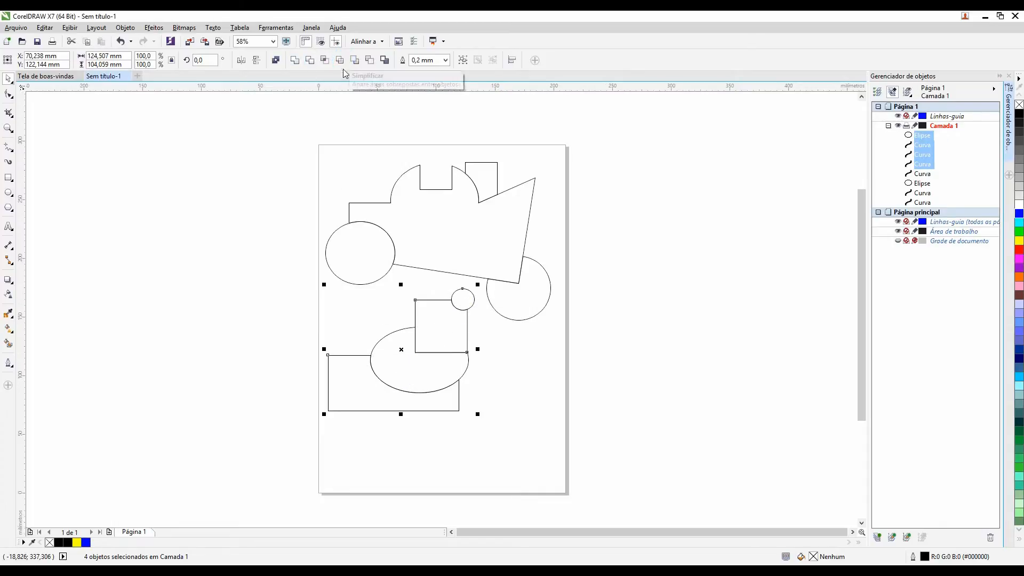
pyautogui.click(621, 384)
# Pull the simplified small ellipse, notched square and cut ellipse apart from the large lower rectangle
pyautogui.moveTo(464, 301); pyautogui.dragTo(517, 338)
pyautogui.moveTo(451, 325); pyautogui.dragTo(536, 404)
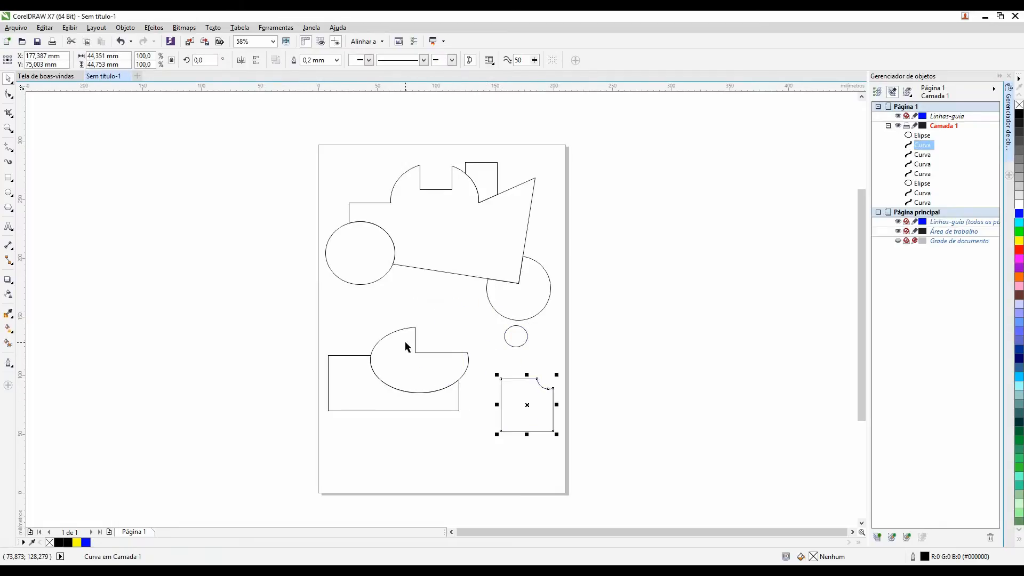
pyautogui.moveTo(413, 349); pyautogui.dragTo(606, 362)
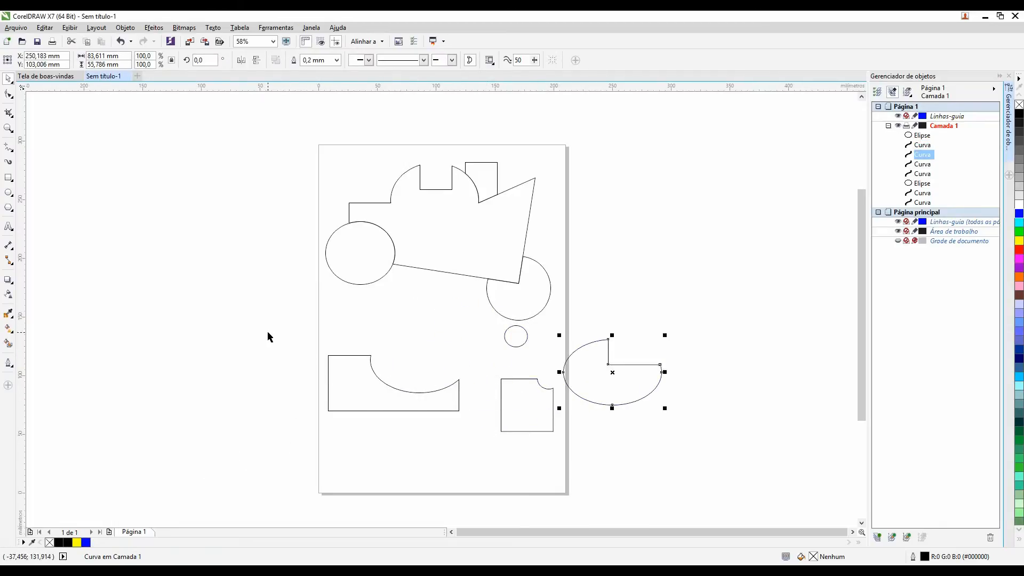
# Delete the separated lower pieces and all the remaining shapes above them to empty the page
pyautogui.moveTo(270, 319); pyautogui.dragTo(701, 462)
pyautogui.press('Delete')
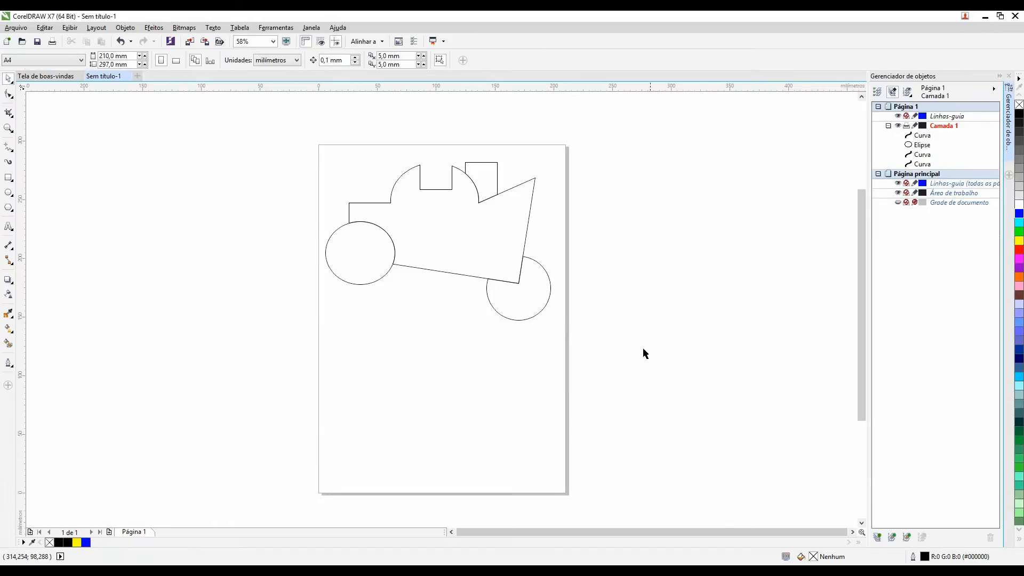
pyautogui.click(393, 268)
pyautogui.keyDown('shift'); pyautogui.click(394, 261); pyautogui.keyUp('shift')
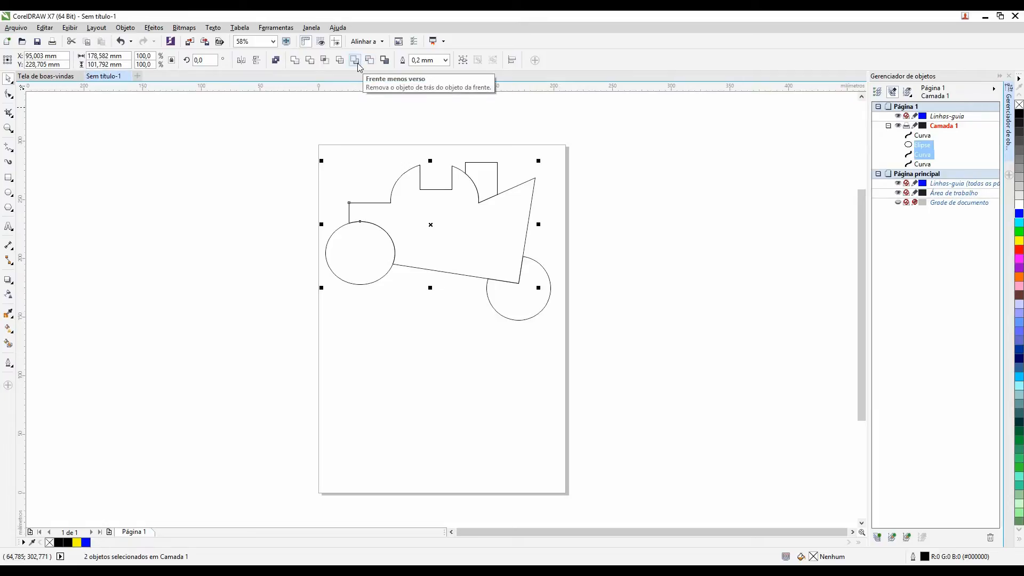
pyautogui.moveTo(255, 131); pyautogui.dragTo(619, 360)
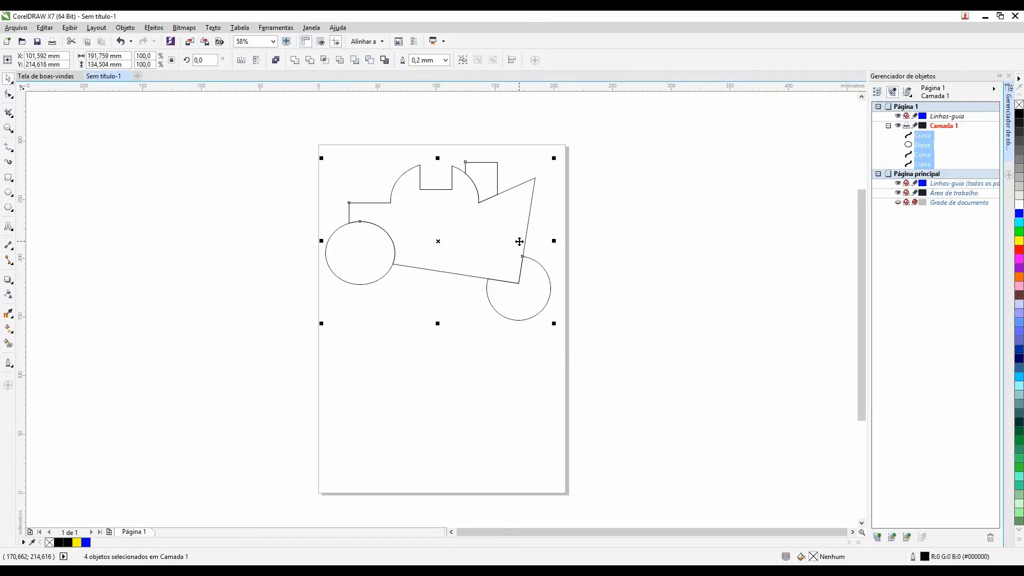
pyautogui.press('Delete')
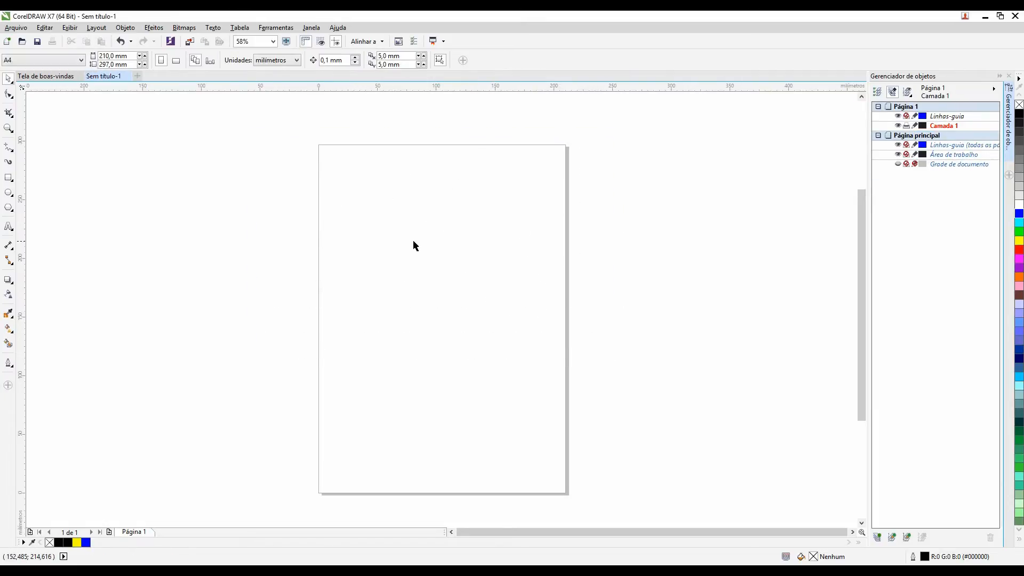
# Draw a rectangle about 128 x 46 mm and two ellipses, about 65 x 76 mm over its left end and 66 x 82 mm over its right
pyautogui.click(9, 178)
pyautogui.moveTo(358, 201); pyautogui.dragTo(510, 256)
pyautogui.click(9, 192)
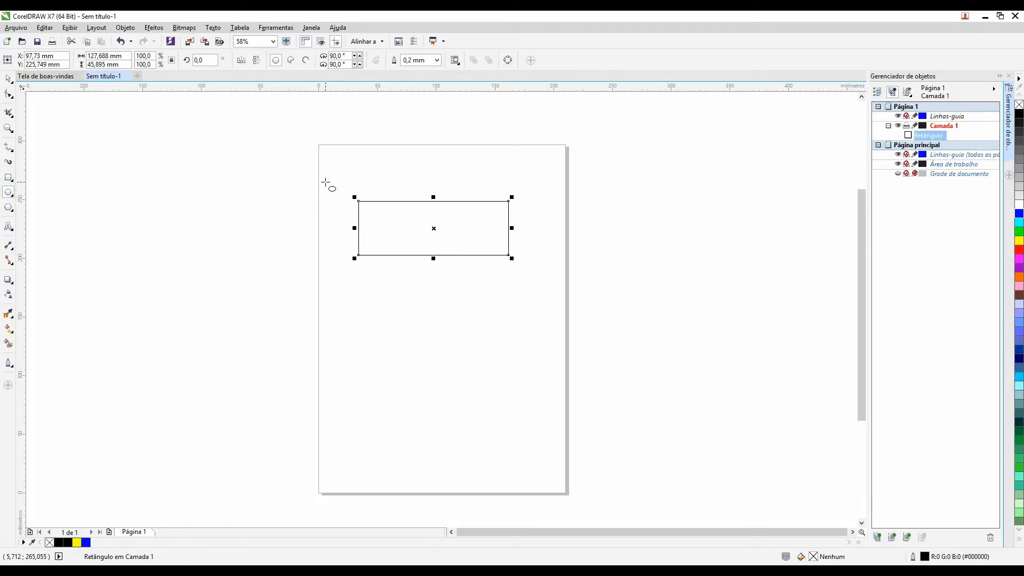
pyautogui.moveTo(326, 183); pyautogui.dragTo(402, 271)
pyautogui.moveTo(474, 176); pyautogui.dragTo(553, 274)
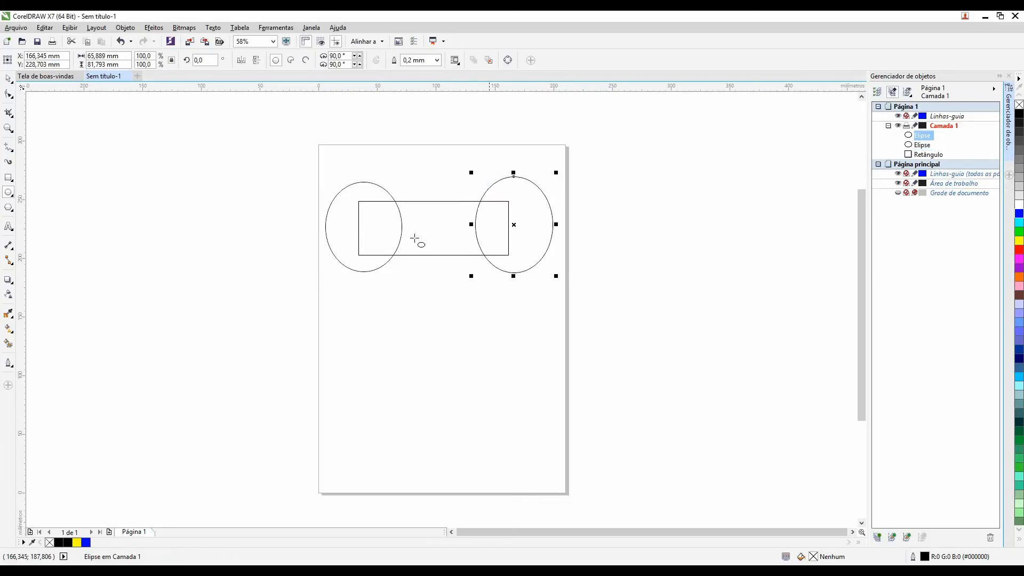
pyautogui.click(8, 78)
pyautogui.click(434, 327)
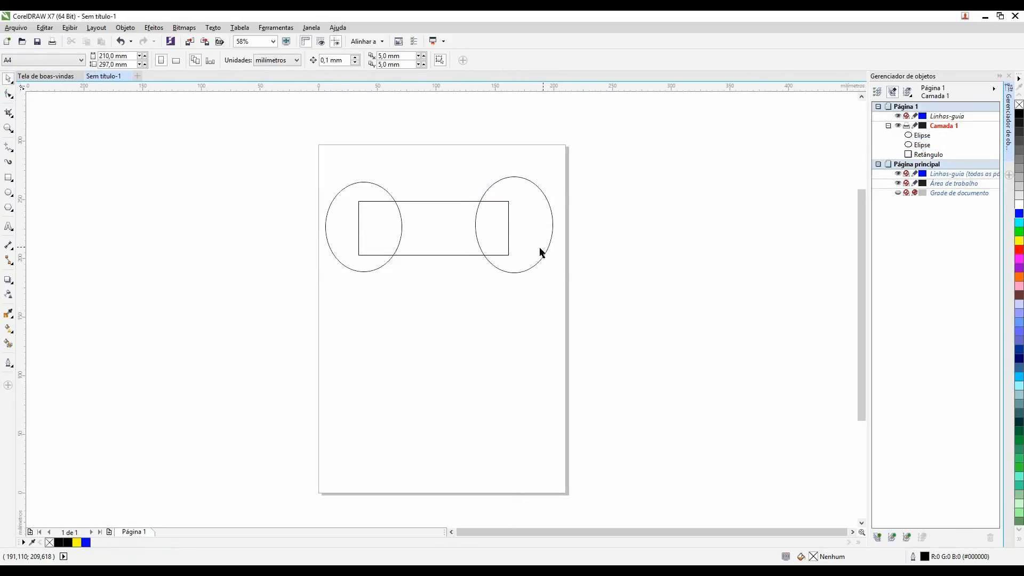
# Try Front Minus Back on the left ellipse and the rectangle, and undo the subtraction
pyautogui.click(340, 232)
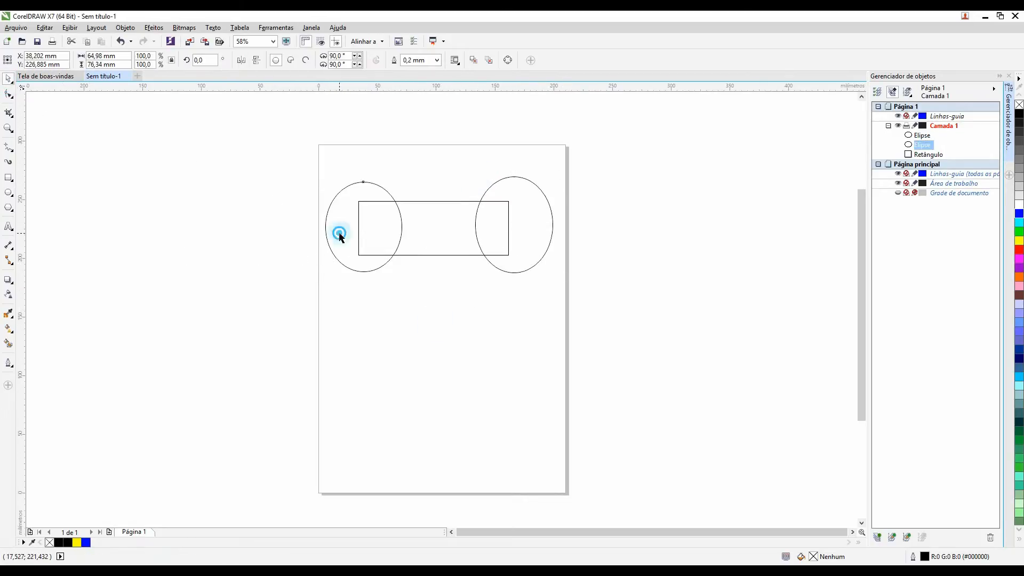
pyautogui.keyDown('shift'); pyautogui.click(420, 235); pyautogui.keyUp('shift')
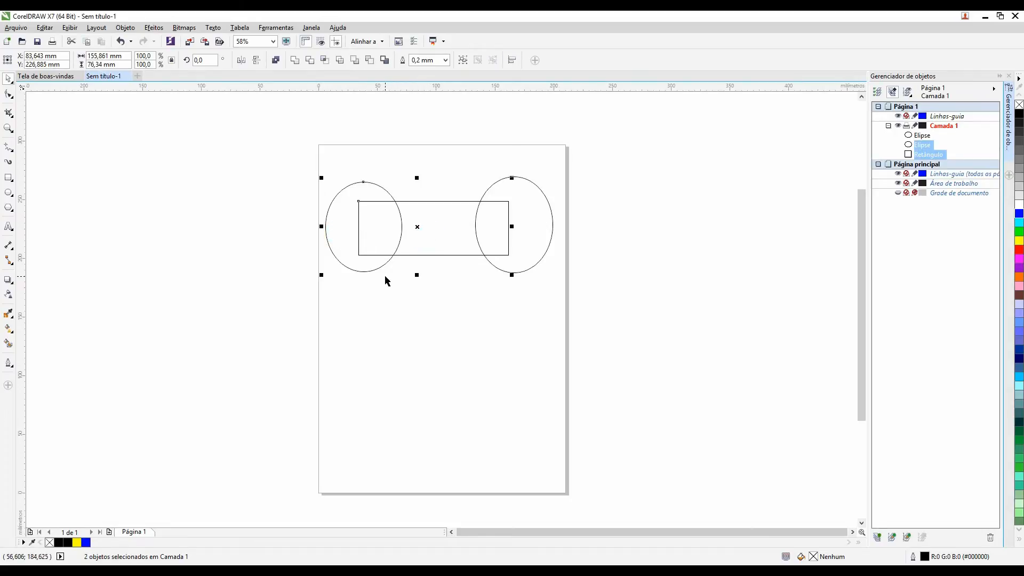
pyautogui.click(361, 60)
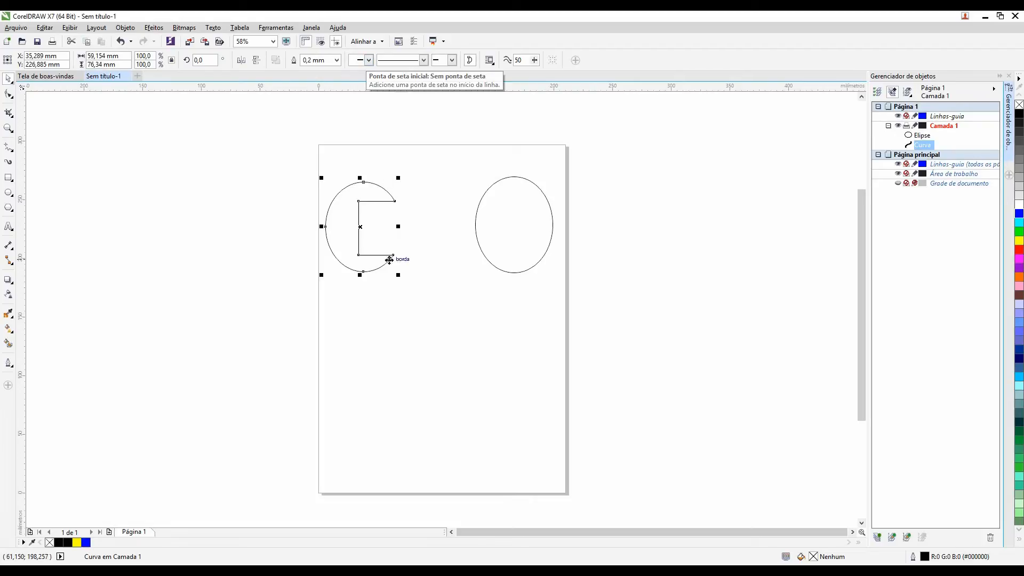
pyautogui.hotkey('ctrl', 'z')
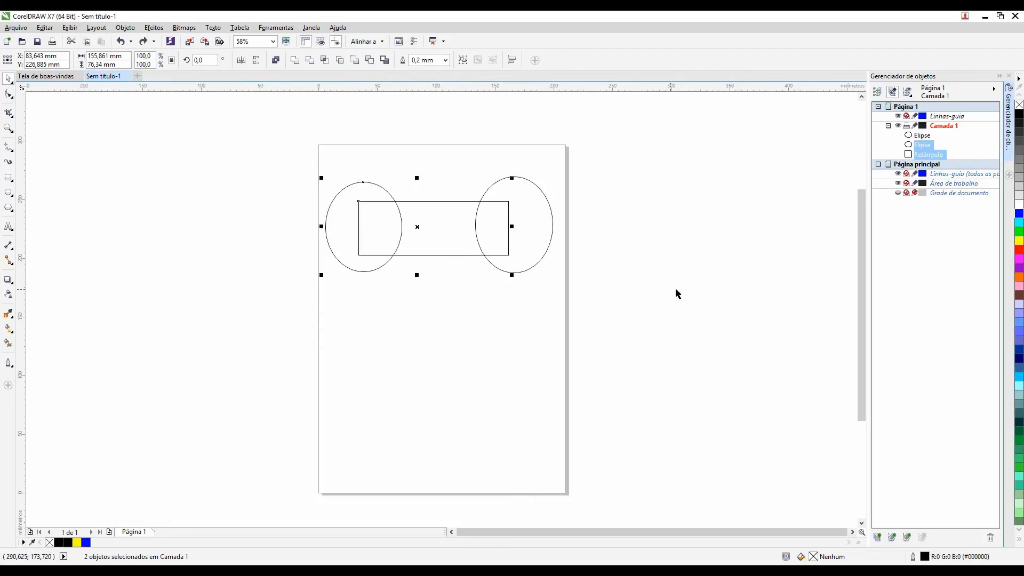
pyautogui.click(680, 309)
# Bring the rectangle to the front of the stacking order and send it back behind both ellipses
pyautogui.click(412, 232)
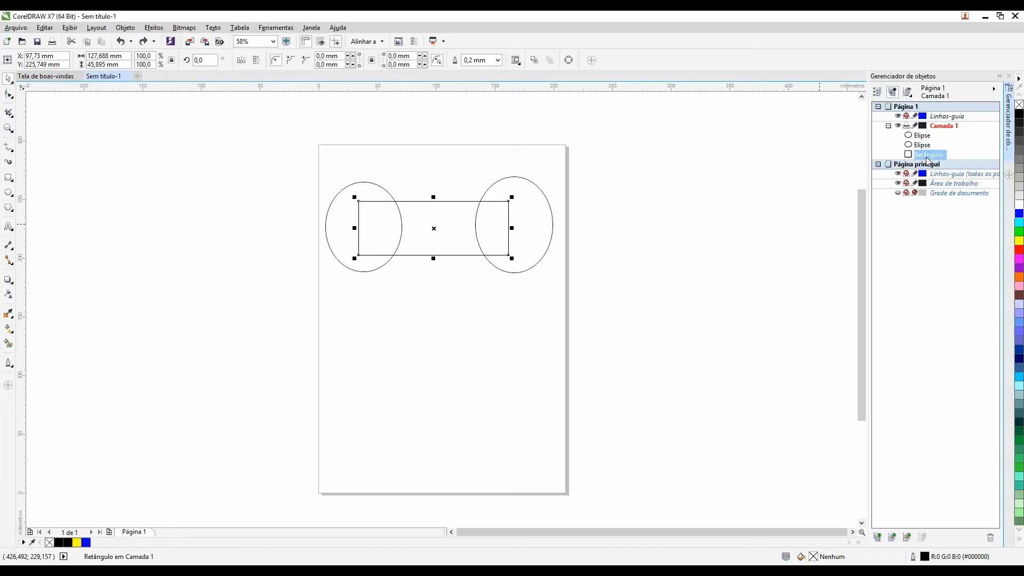
pyautogui.click(815, 182)
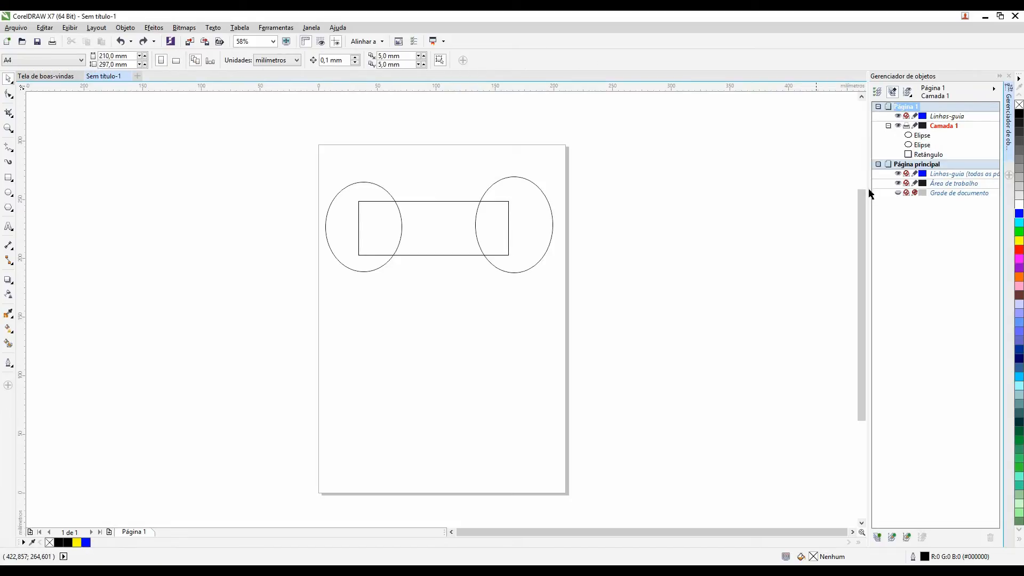
pyautogui.click(431, 243)
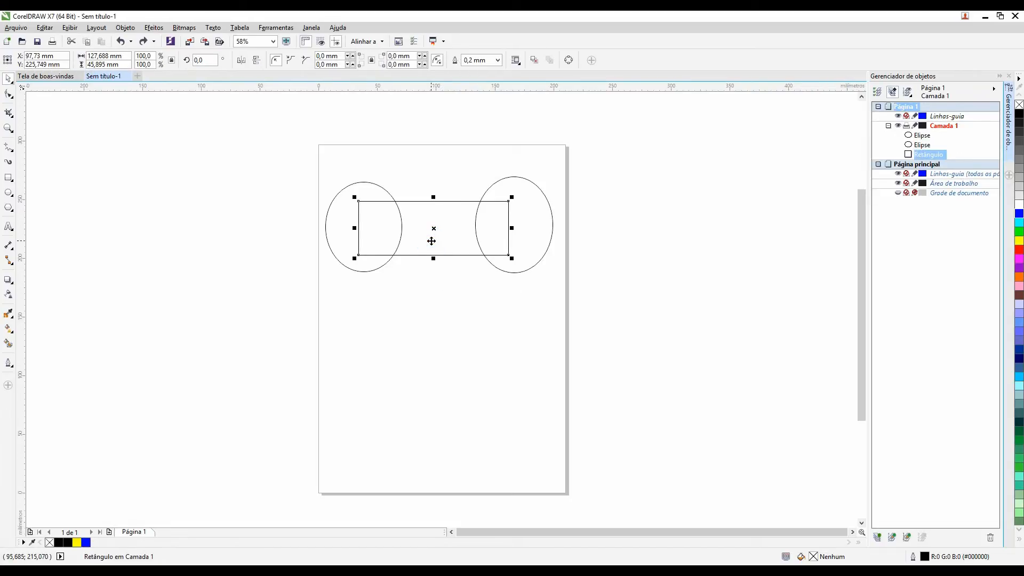
pyautogui.hotkey('ctrl', 'Home')
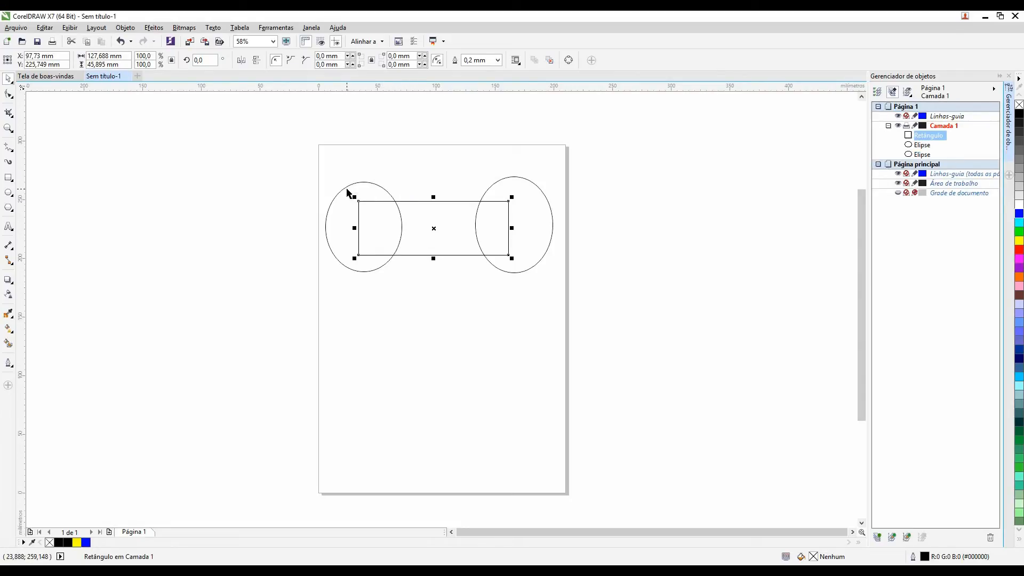
pyautogui.hotkey('shift', 'pagedown')
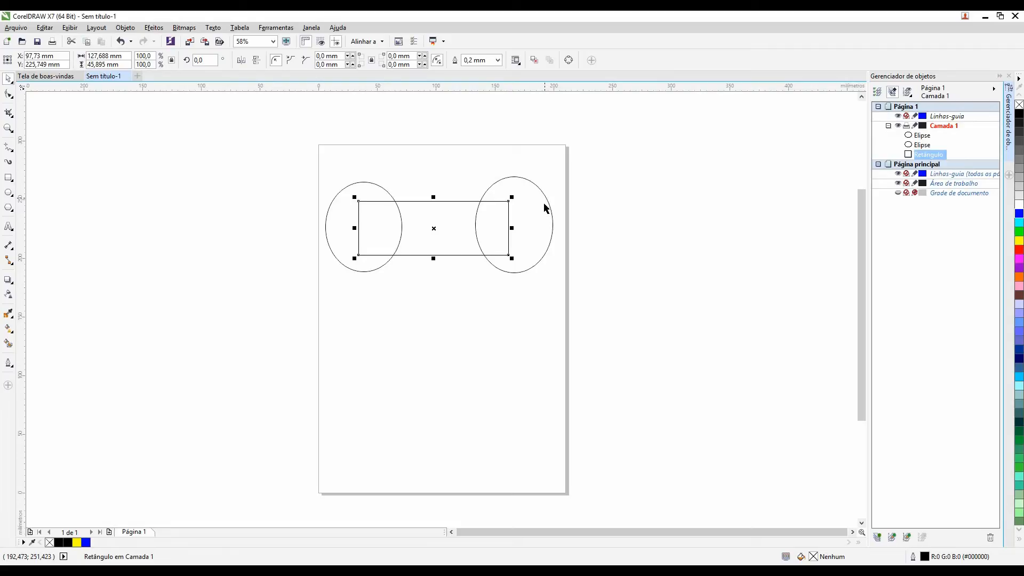
pyautogui.click(503, 327)
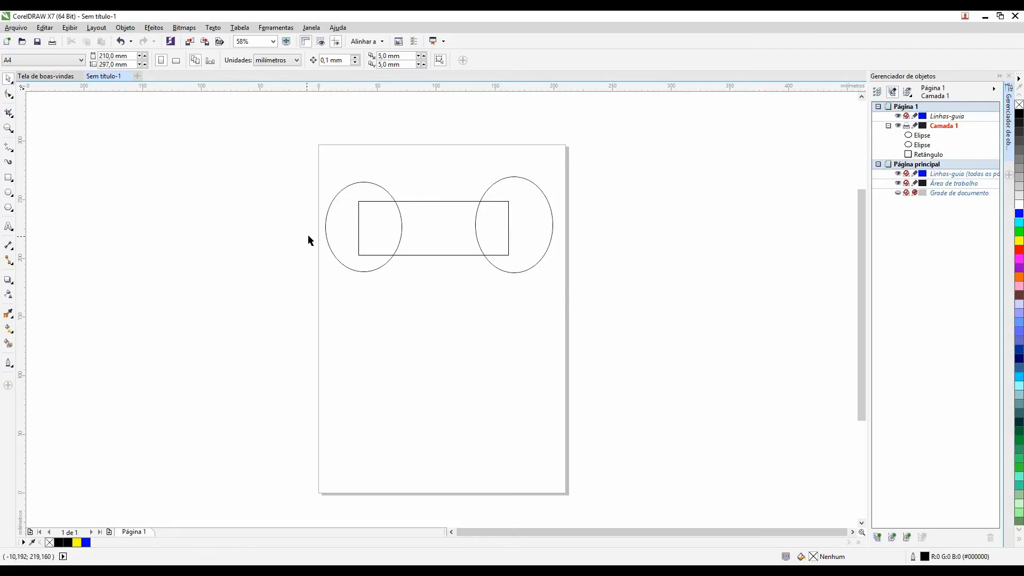
# Subtract the rectangle from the left ellipse in front of it with Front Minus Back
pyautogui.click(338, 209)
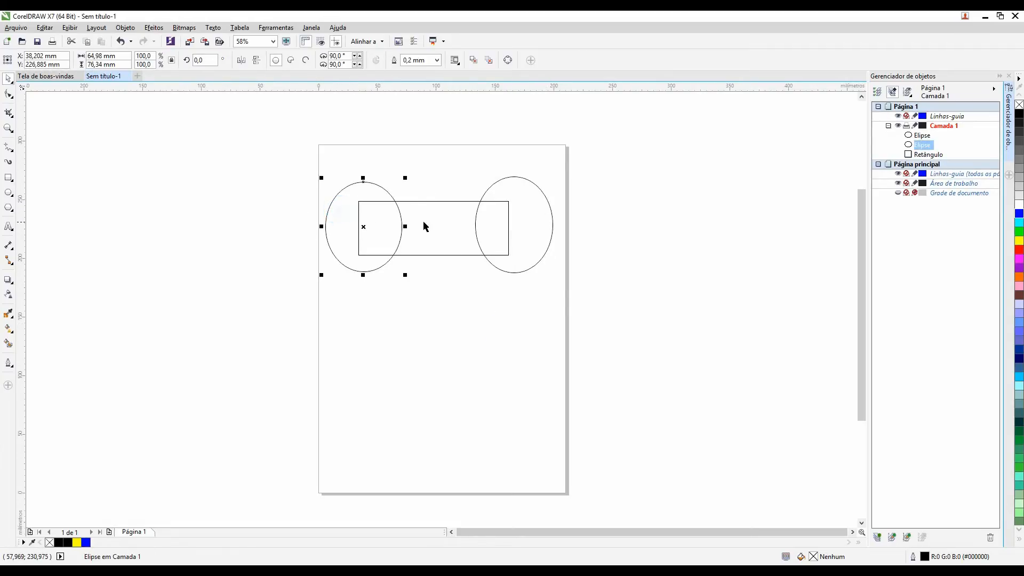
pyautogui.keyDown('shift'); pyautogui.click(424, 221); pyautogui.keyUp('shift')
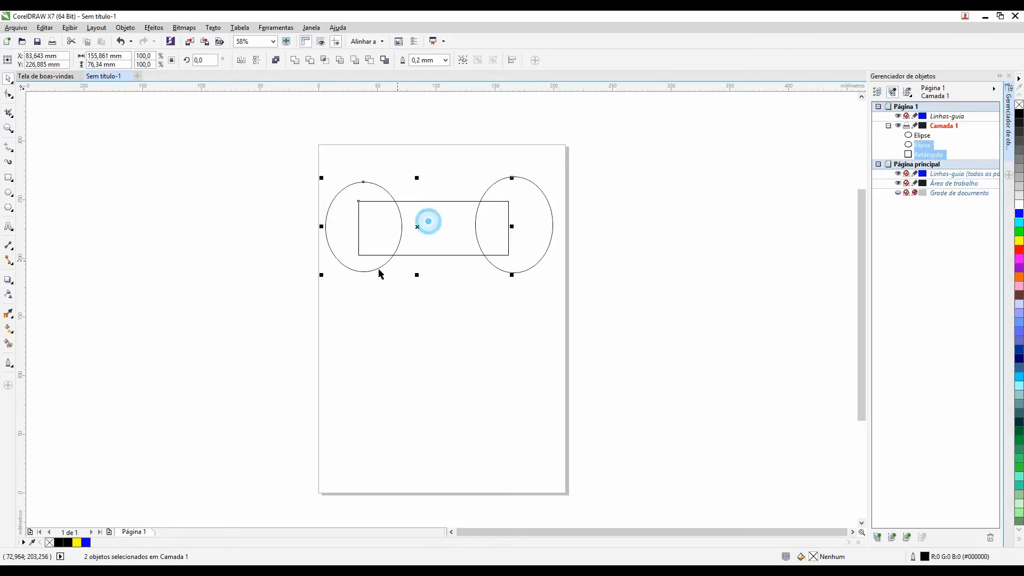
pyautogui.click(354, 60)
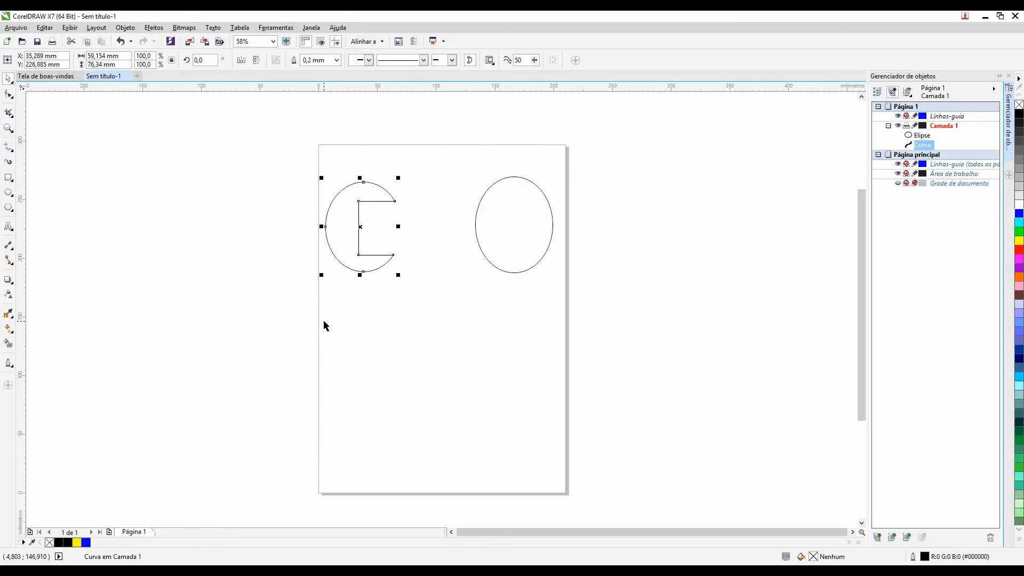
pyautogui.click(448, 320)
# Move the right ellipse over the open side of the notched curve and subtract that curve from it with Front Minus Back
pyautogui.moveTo(524, 233); pyautogui.dragTo(432, 237)
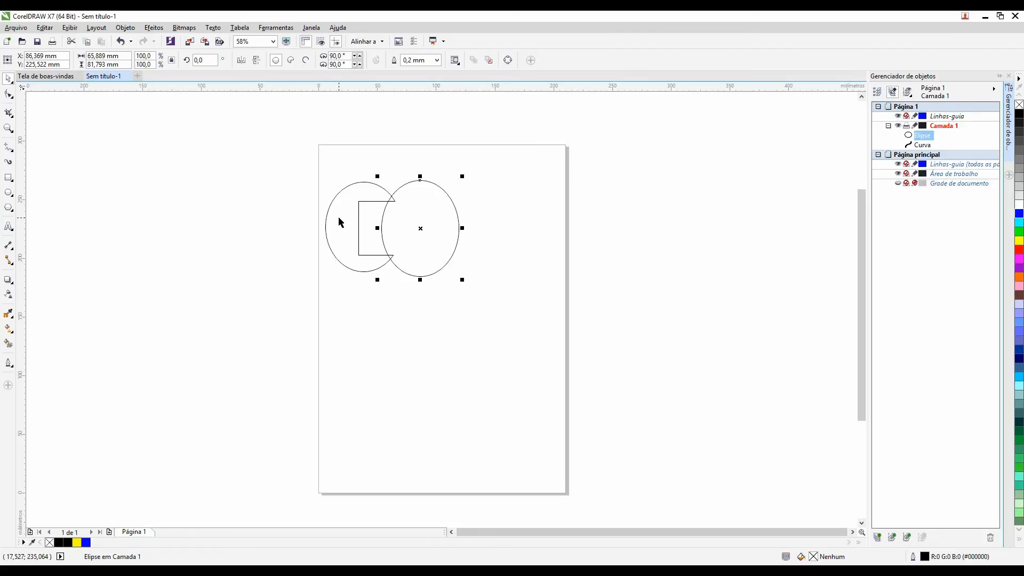
pyautogui.moveTo(439, 217); pyautogui.dragTo(431, 219)
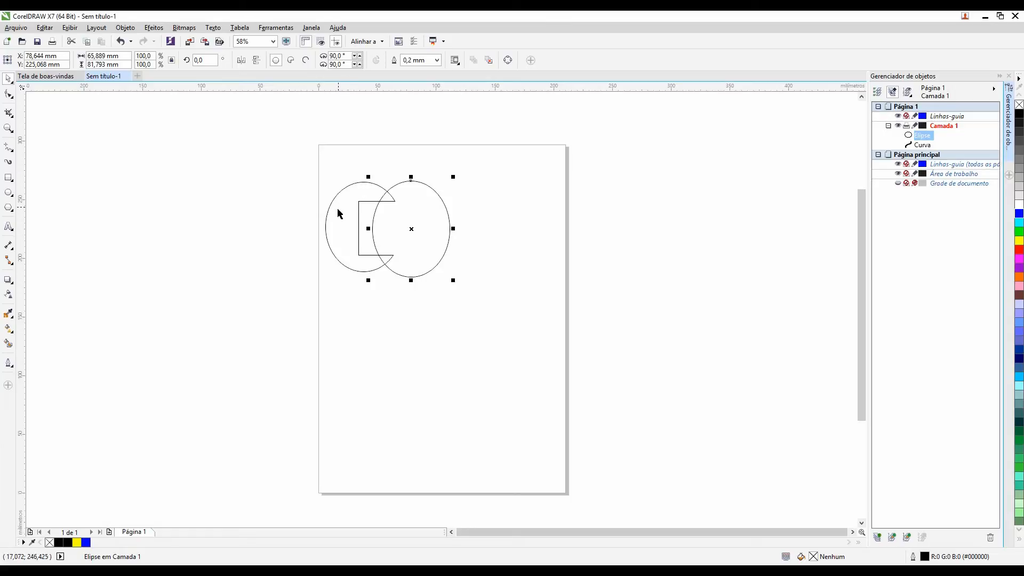
pyautogui.keyDown('shift'); pyautogui.click(339, 227); pyautogui.keyUp('shift')
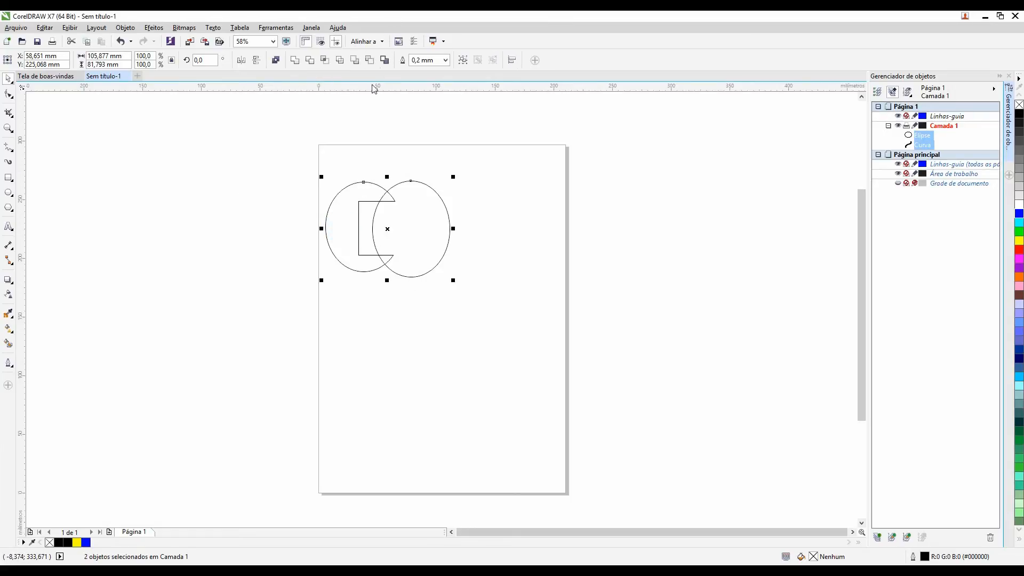
pyautogui.click(354, 60)
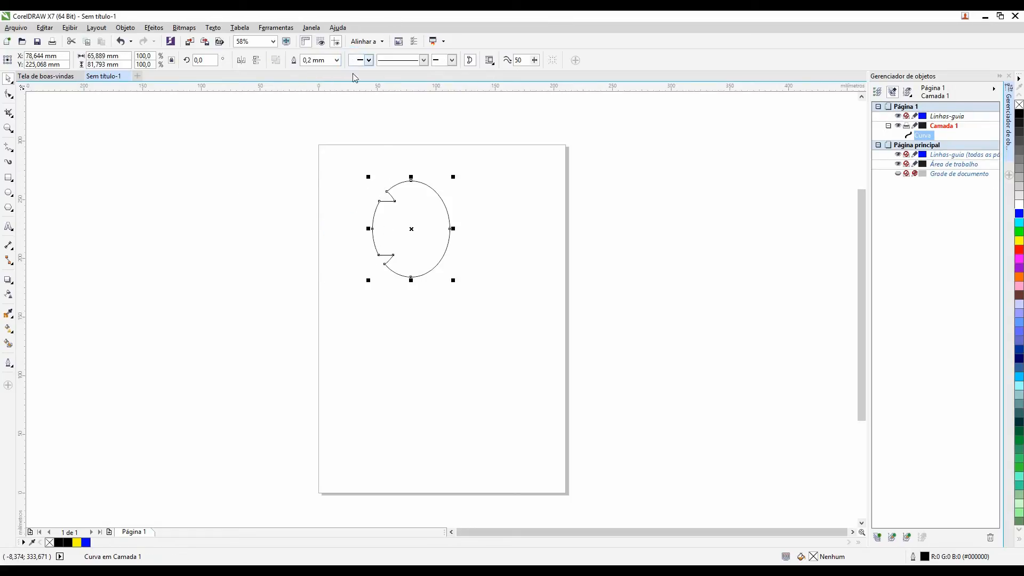
pyautogui.click(497, 231)
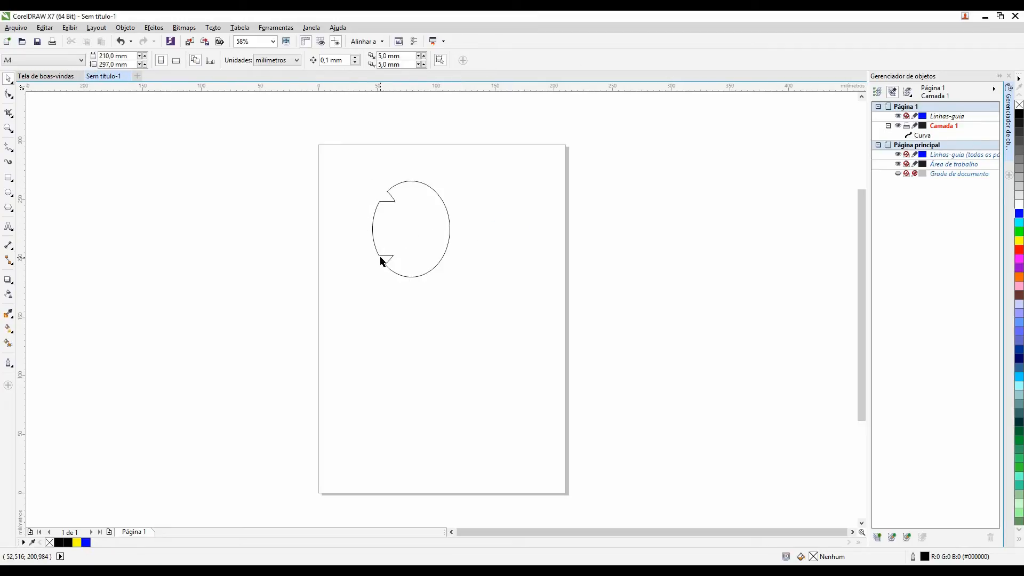
# Draw a rectangle about 132 x 32 mm horizontally across the middle of the notched ellipse
pyautogui.click(9, 177)
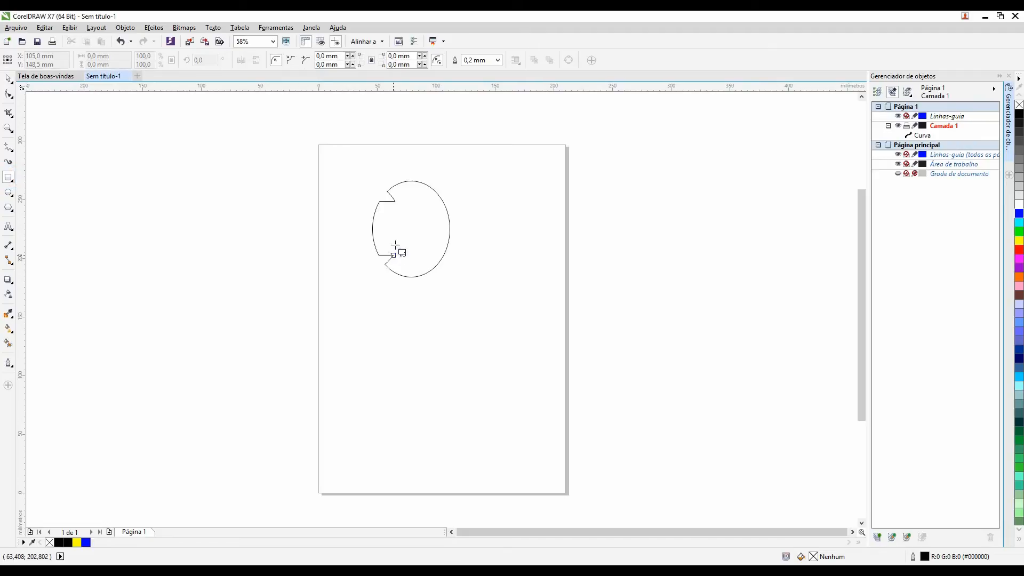
pyautogui.click(350, 214)
pyautogui.moveTo(394, 228); pyautogui.dragTo(497, 247)
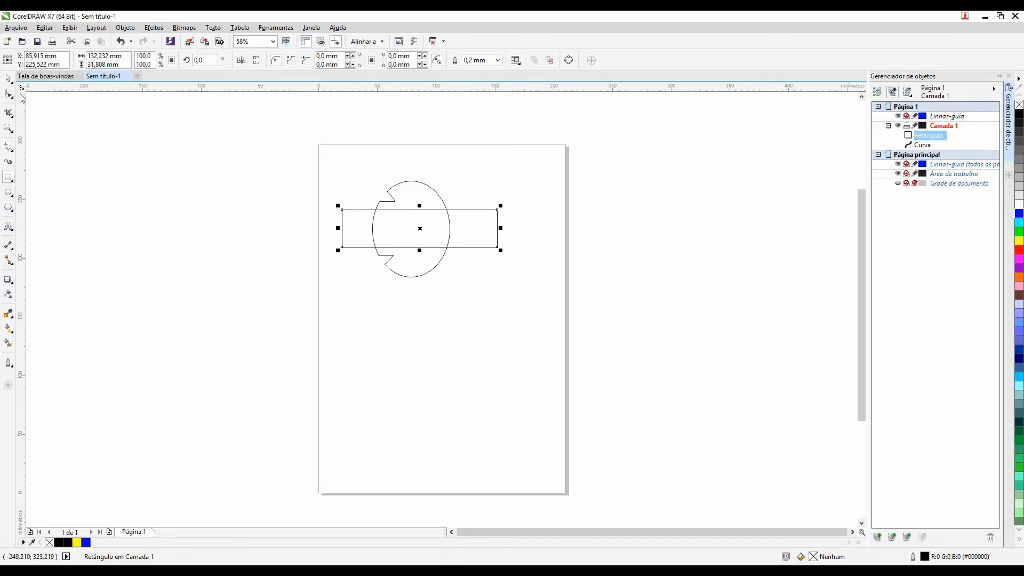
pyautogui.click(8, 80)
pyautogui.click(486, 177)
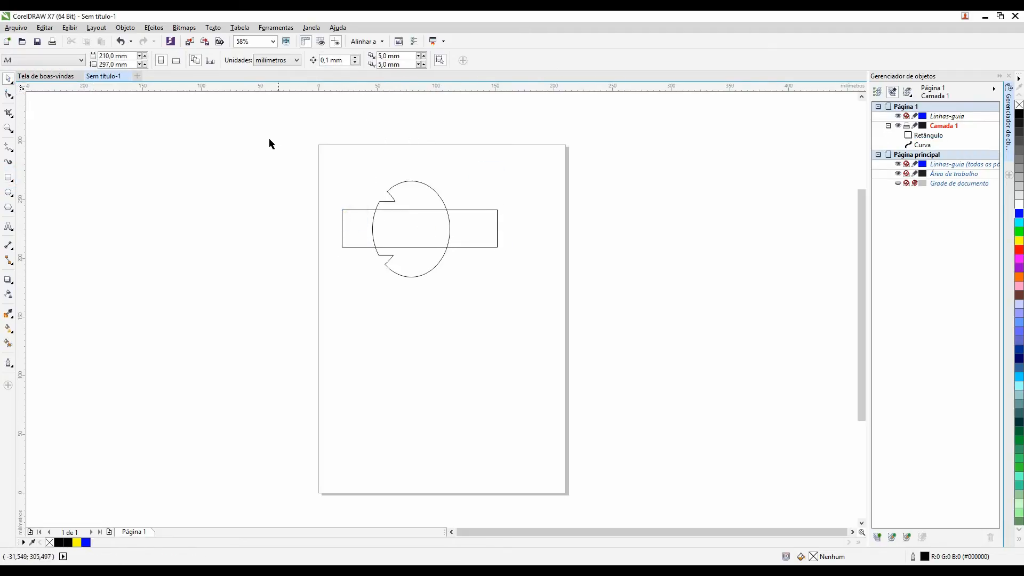
# Subtract the front rectangle from the notched ellipse behind it with Back Minus Front
pyautogui.moveTo(272, 157); pyautogui.dragTo(589, 337)
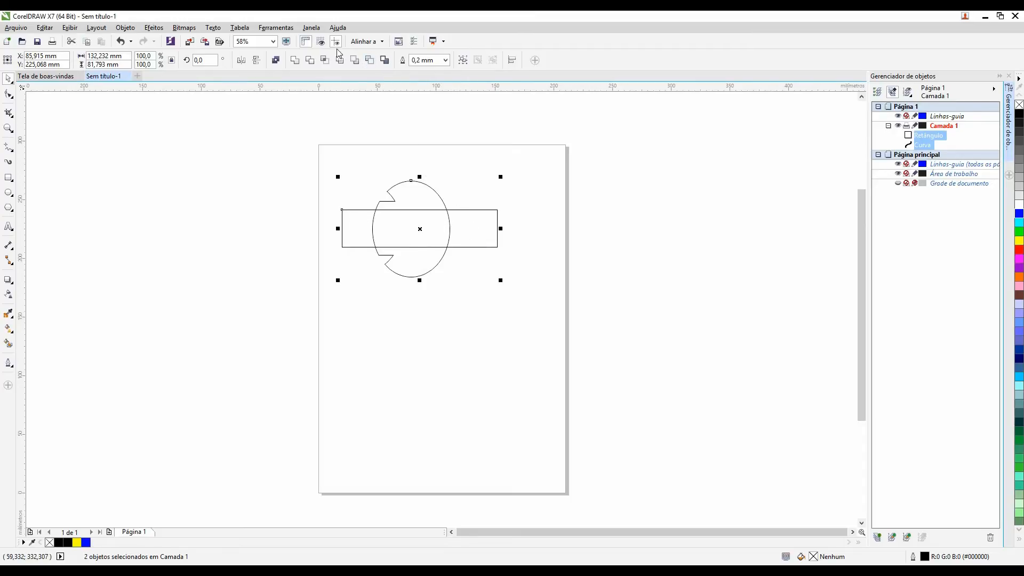
pyautogui.click(369, 60)
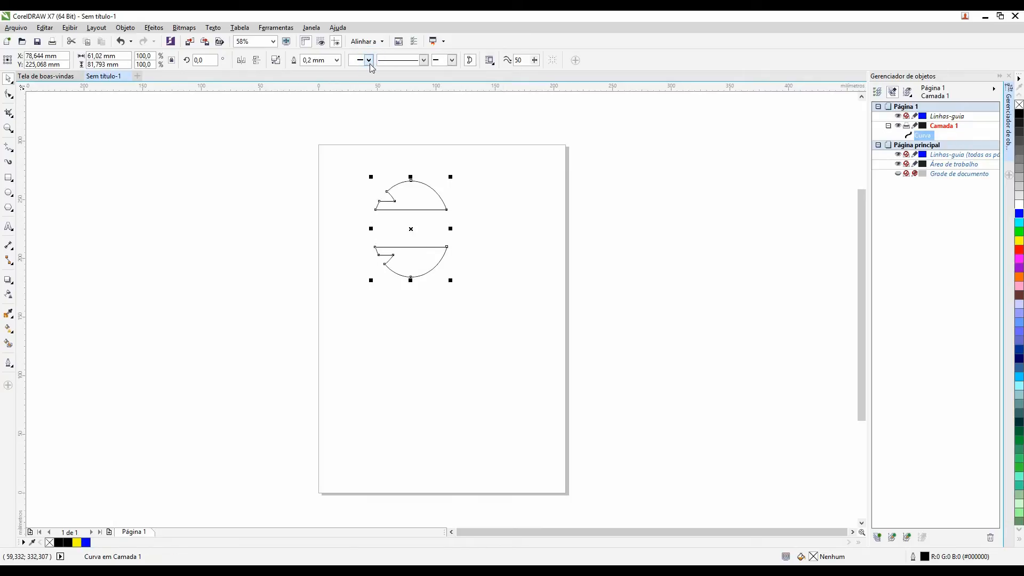
pyautogui.click(512, 259)
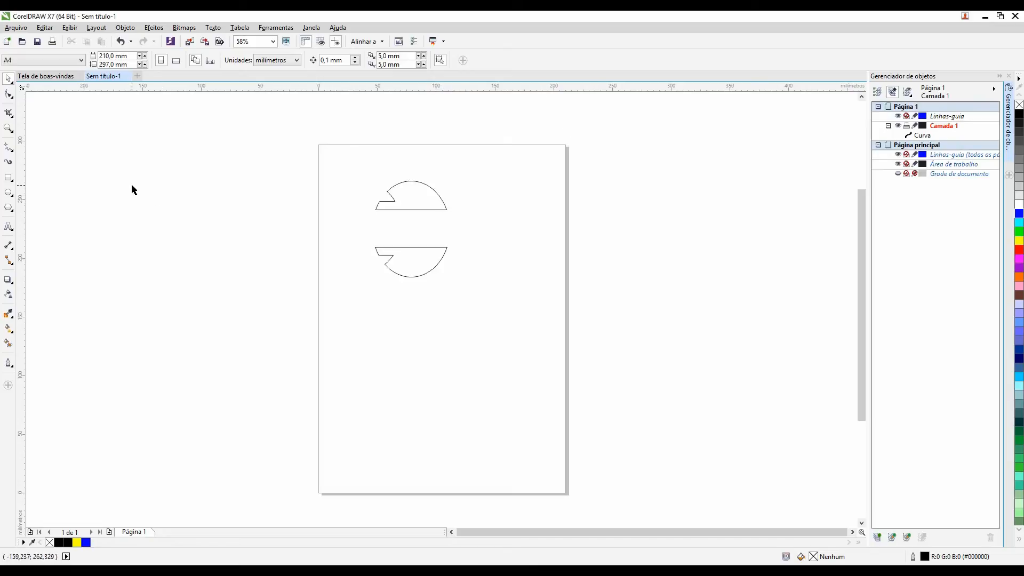
# Delete the split curve and draw six overlapping rectangles across the page, including ones about 29 x 93 mm, 44 x 118 mm and 54 x 75 mm
pyautogui.moveTo(314, 157); pyautogui.dragTo(523, 373)
pyautogui.press('Delete')
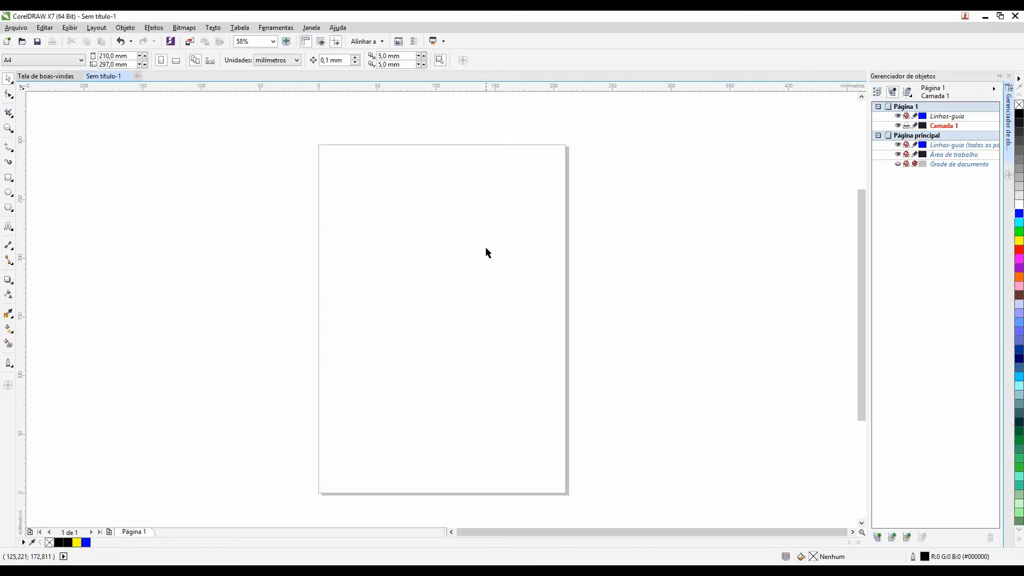
pyautogui.click(10, 179)
pyautogui.moveTo(353, 202)
pyautogui.mouseDown()
pyautogui.moveTo(430, 240)
pyautogui.moveTo(387, 265)
pyautogui.moveTo(414, 332)
pyautogui.mouseUp()
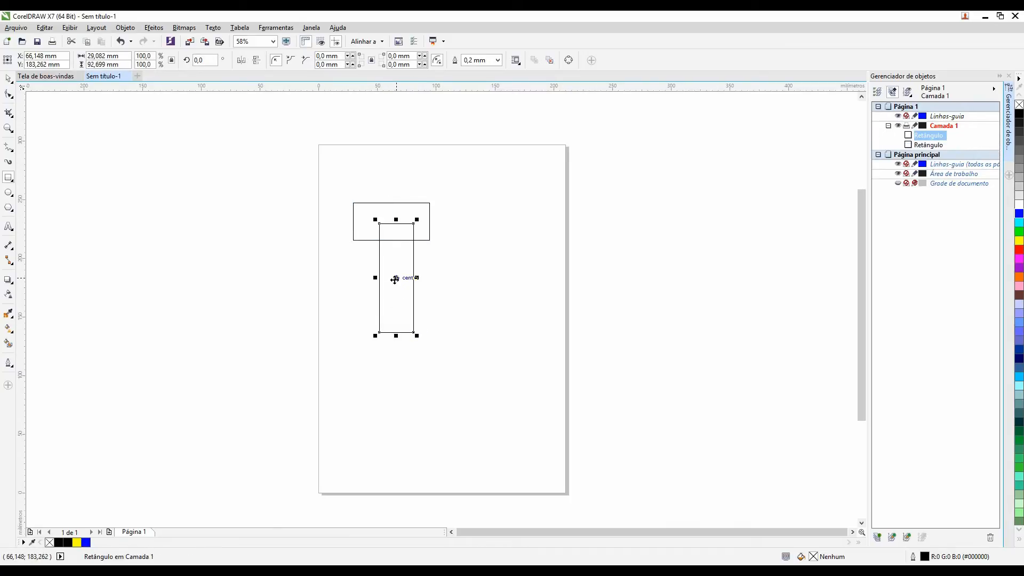
pyautogui.moveTo(400, 286)
pyautogui.mouseDown()
pyautogui.moveTo(449, 309)
pyautogui.moveTo(385, 281)
pyautogui.moveTo(510, 315)
pyautogui.moveTo(421, 292)
pyautogui.moveTo(469, 429)
pyautogui.mouseUp()
pyautogui.click(466, 297)
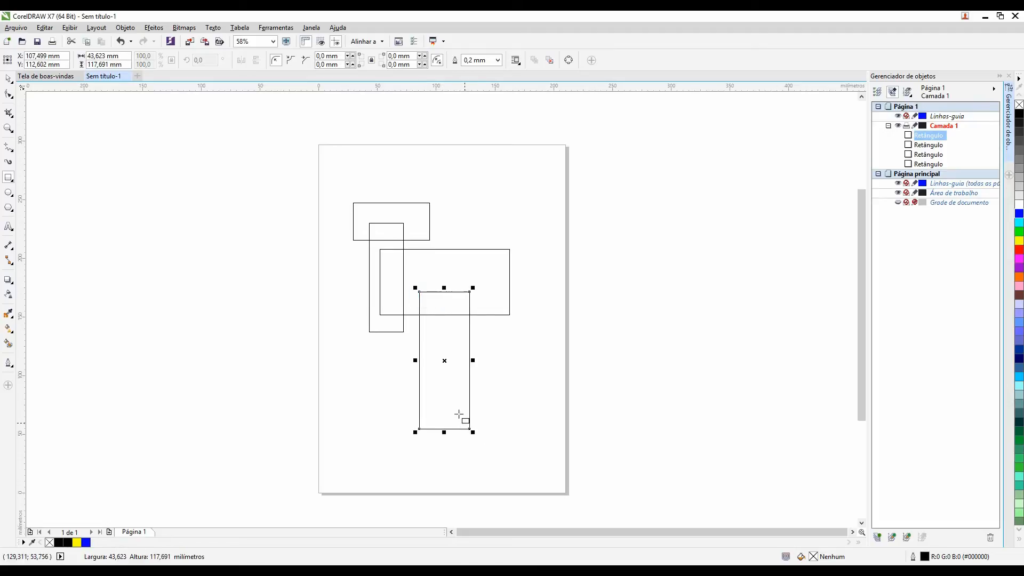
pyautogui.moveTo(351, 368); pyautogui.dragTo(545, 406)
pyautogui.moveTo(479, 215); pyautogui.dragTo(542, 304)
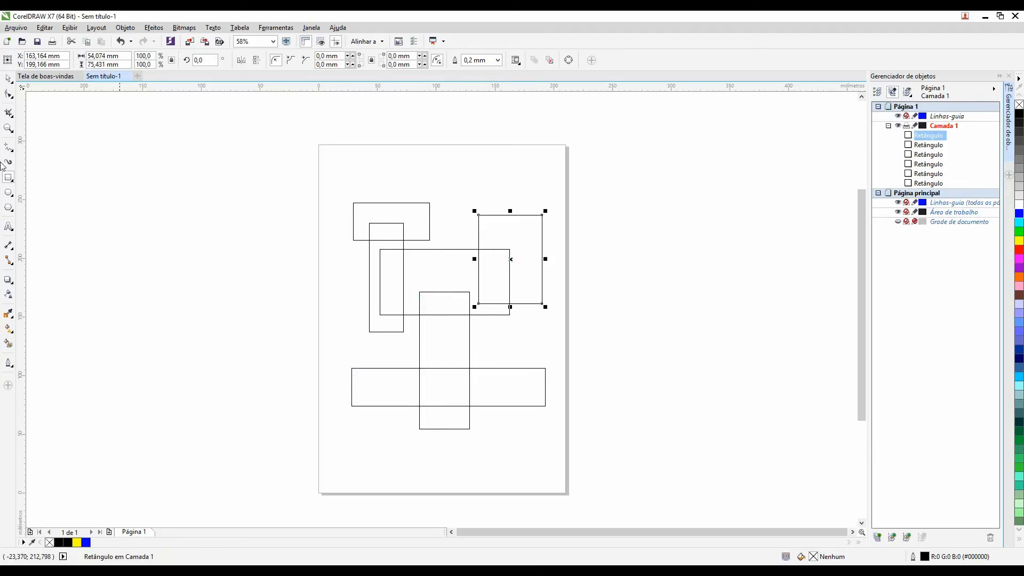
# Draw three ellipses overlapping the rectangles, including ones about 151 x 97 mm and 106 x 92 mm, plus a rectangle about 39 x 92 mm
pyautogui.click(9, 192)
pyautogui.moveTo(381, 155); pyautogui.dragTo(524, 268)
pyautogui.moveTo(269, 309)
pyautogui.mouseDown()
pyautogui.moveTo(457, 423)
pyautogui.moveTo(445, 421)
pyautogui.mouseUp()
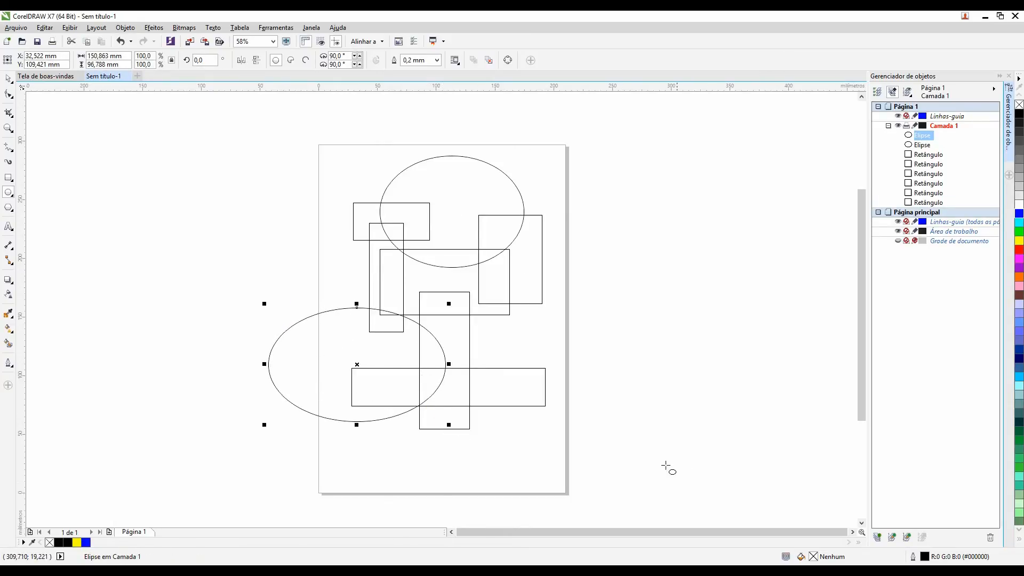
pyautogui.moveTo(647, 454); pyautogui.dragTo(515, 339)
pyautogui.click(9, 177)
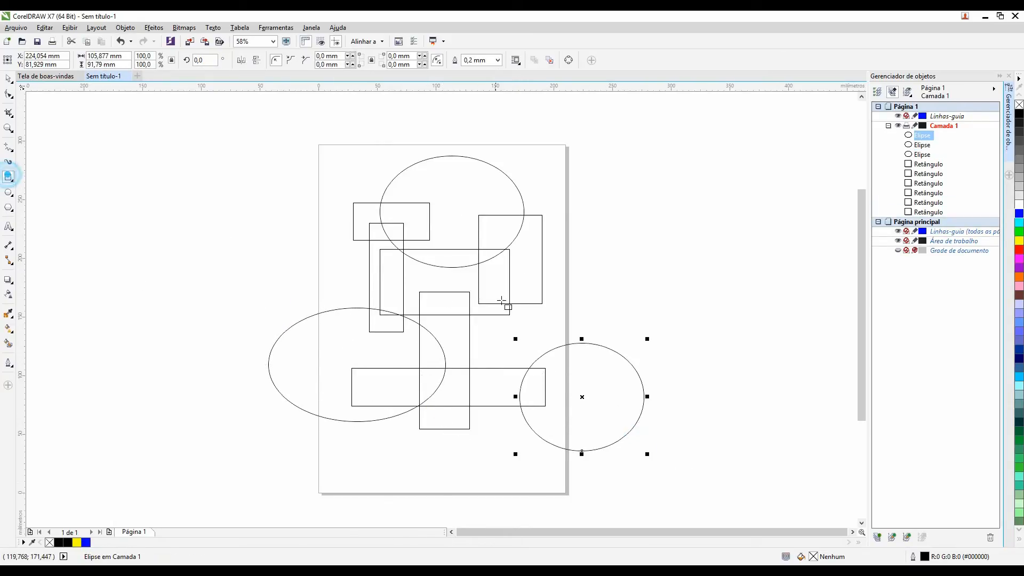
pyautogui.moveTo(509, 281); pyautogui.dragTo(555, 389)
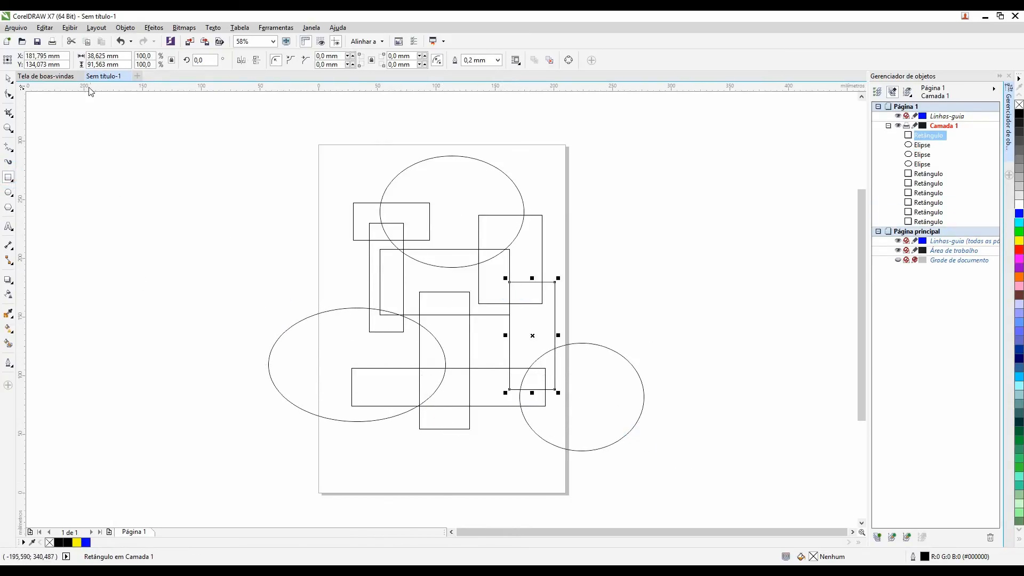
# Create a boundary around all ten overlapping rectangles and ellipses
pyautogui.click(9, 80)
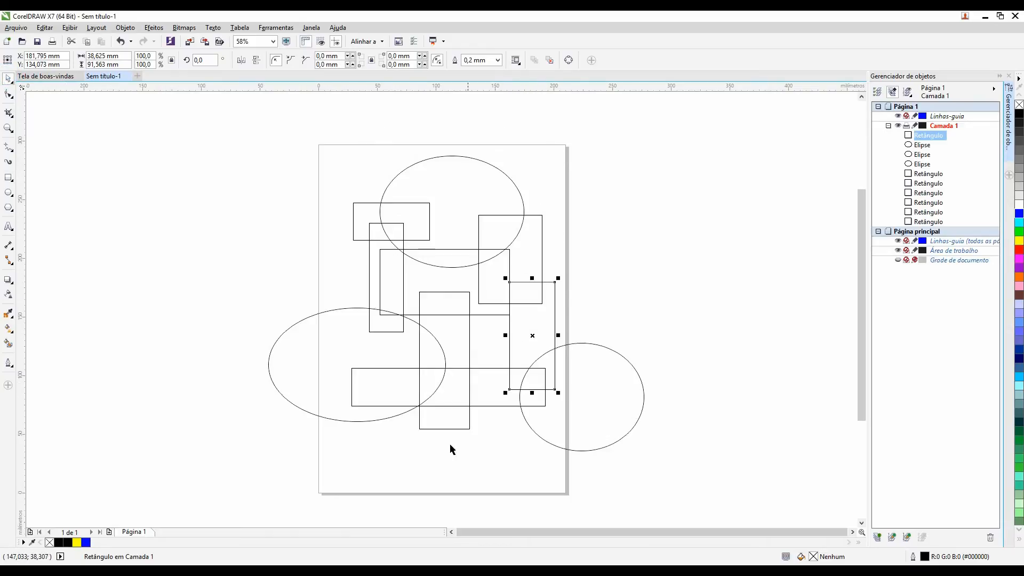
pyautogui.click(216, 197)
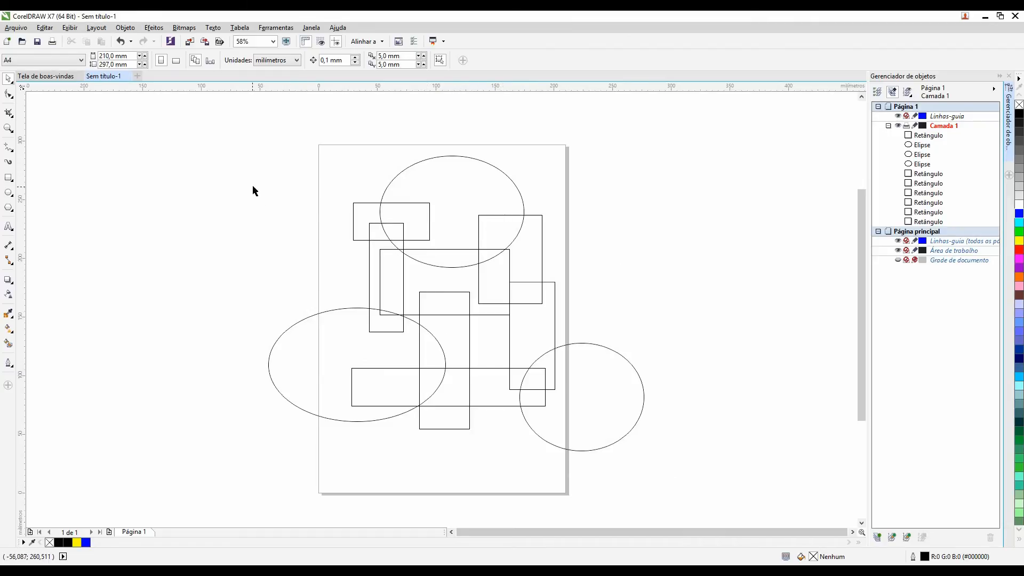
pyautogui.moveTo(180, 139); pyautogui.dragTo(712, 487)
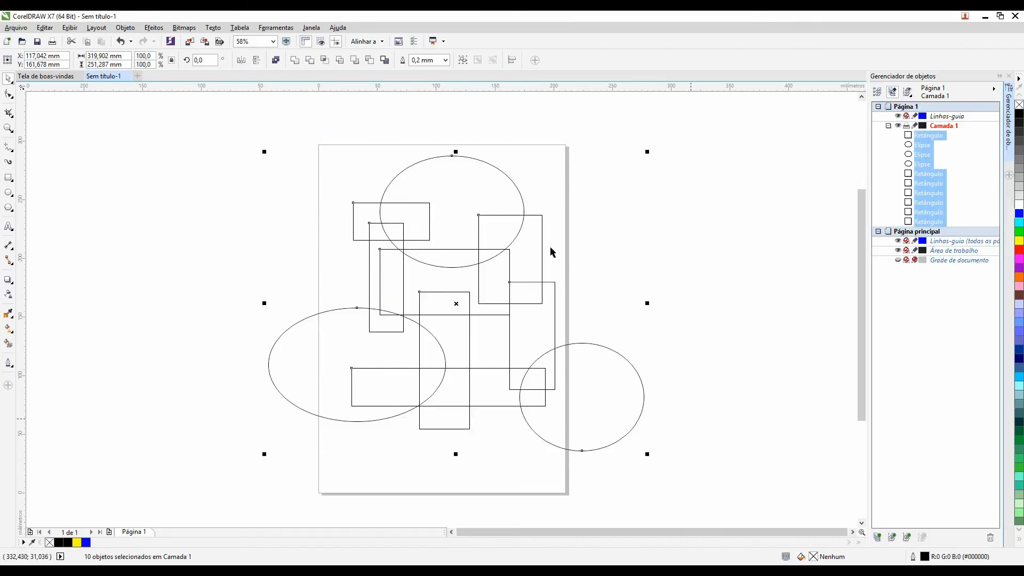
pyautogui.click(384, 60)
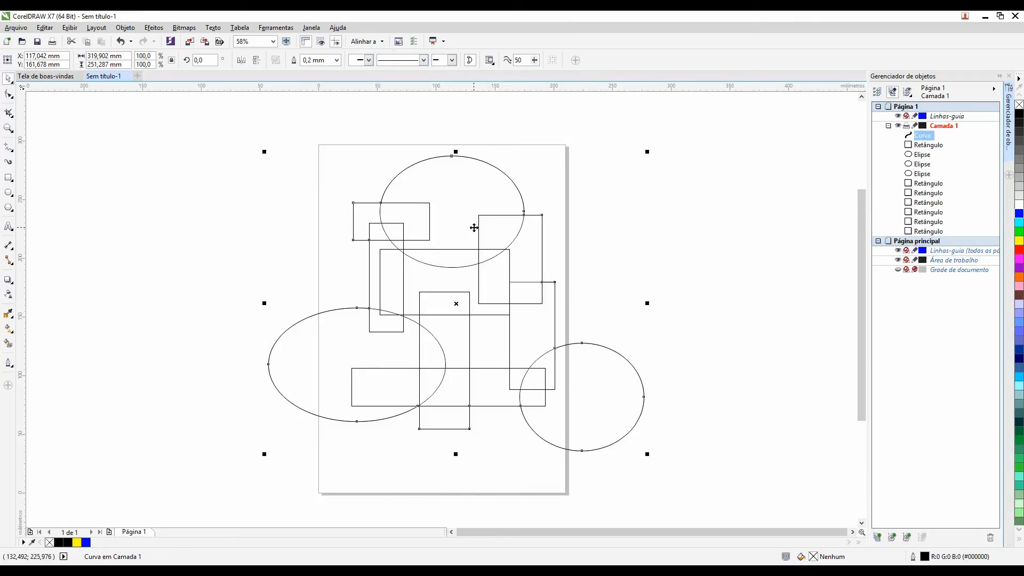
# Move the boundary curve off the page, clear of the original shapes on its left side
pyautogui.click(687, 224)
pyautogui.click(453, 210)
pyautogui.moveTo(453, 210)
pyautogui.mouseDown()
pyautogui.moveTo(466, 183)
pyautogui.moveTo(111, 154)
pyautogui.mouseUp()
pyautogui.hscroll(-3, 539, 178)
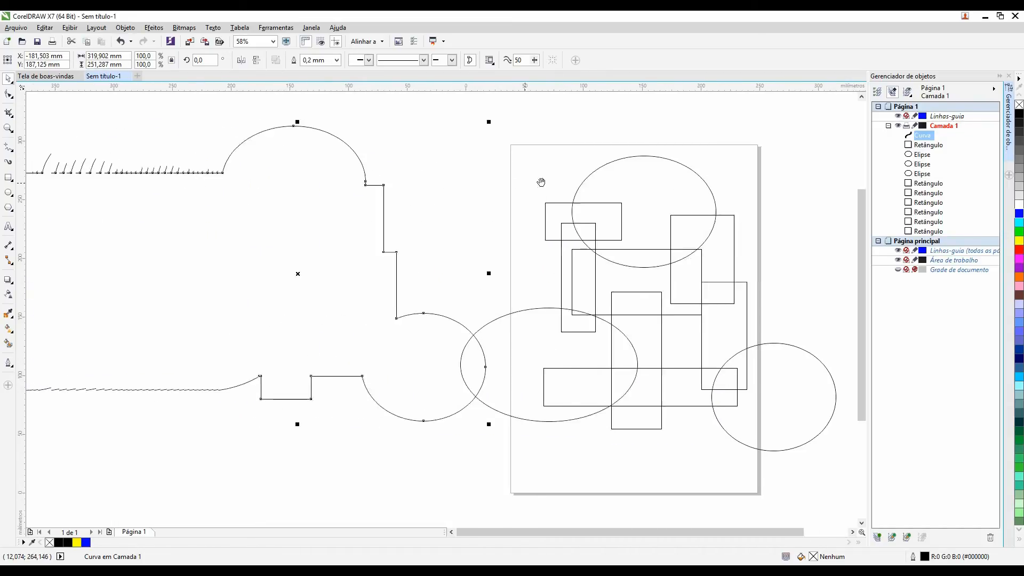
pyautogui.moveTo(322, 225); pyautogui.dragTo(237, 222)
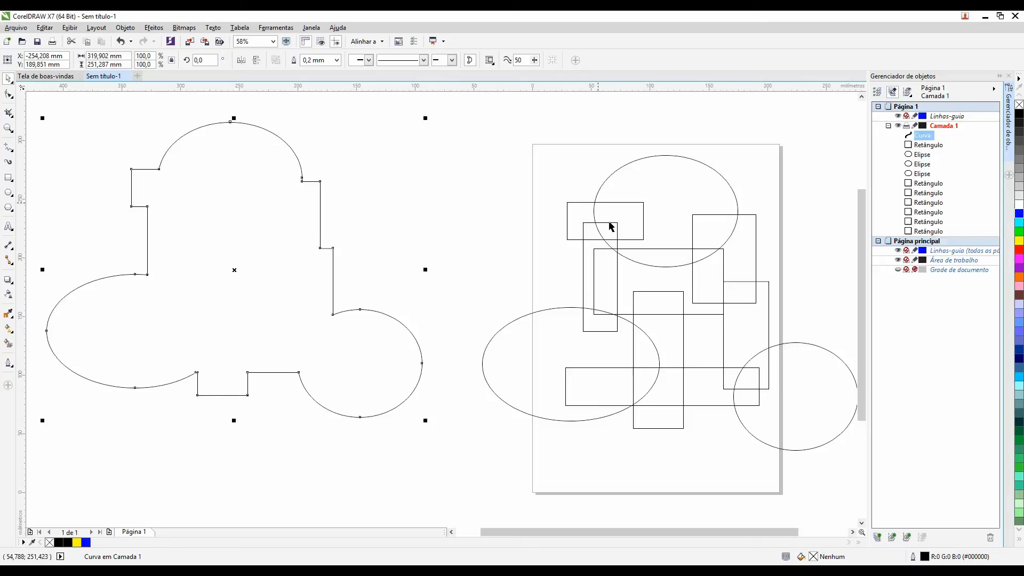
pyautogui.click(773, 277)
pyautogui.moveTo(773, 277); pyautogui.dragTo(702, 271)
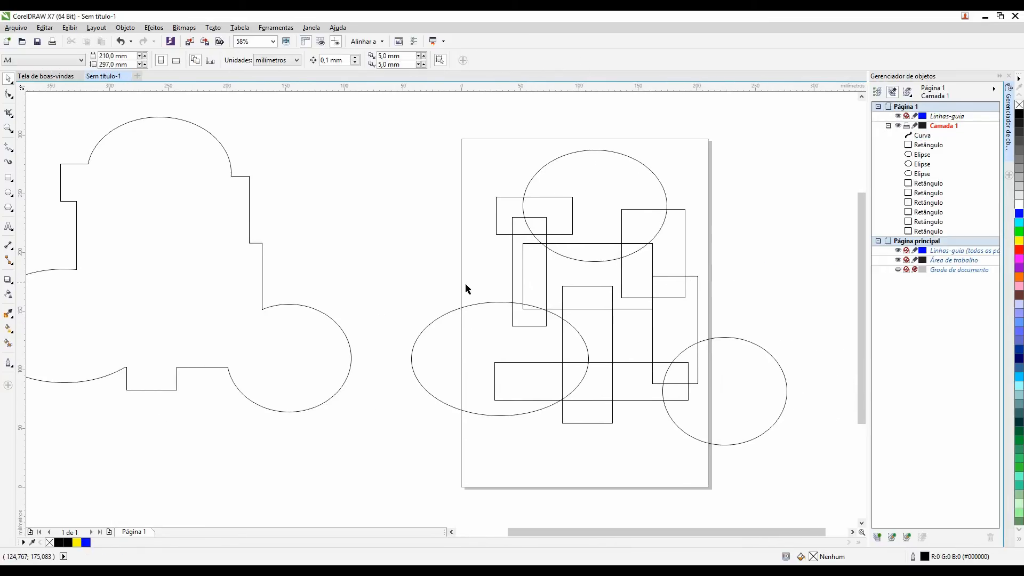
# Weld the ten overlapping rectangles and ellipses on the page into one curve
pyautogui.moveTo(401, 114); pyautogui.dragTo(815, 487)
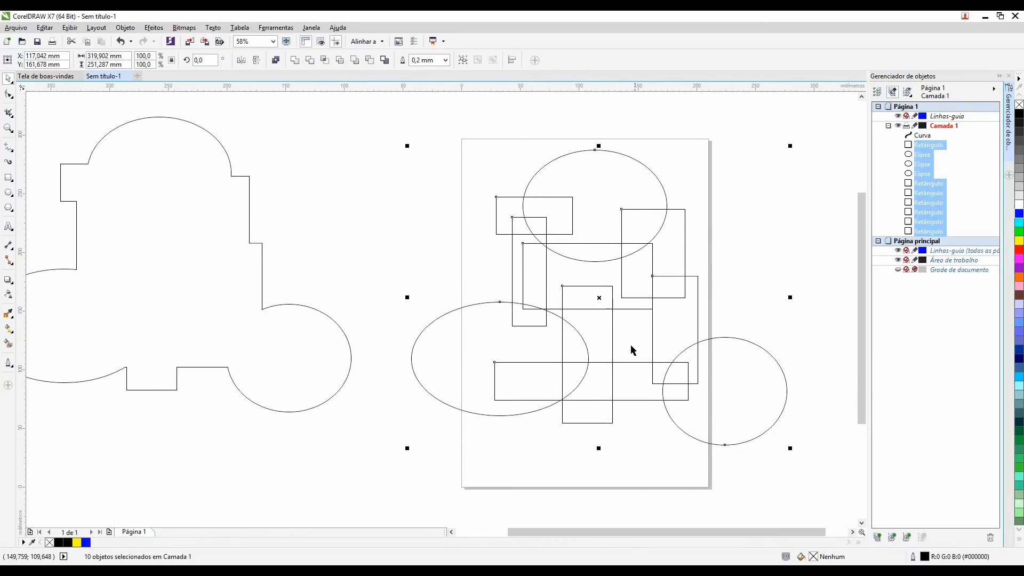
pyautogui.click(295, 60)
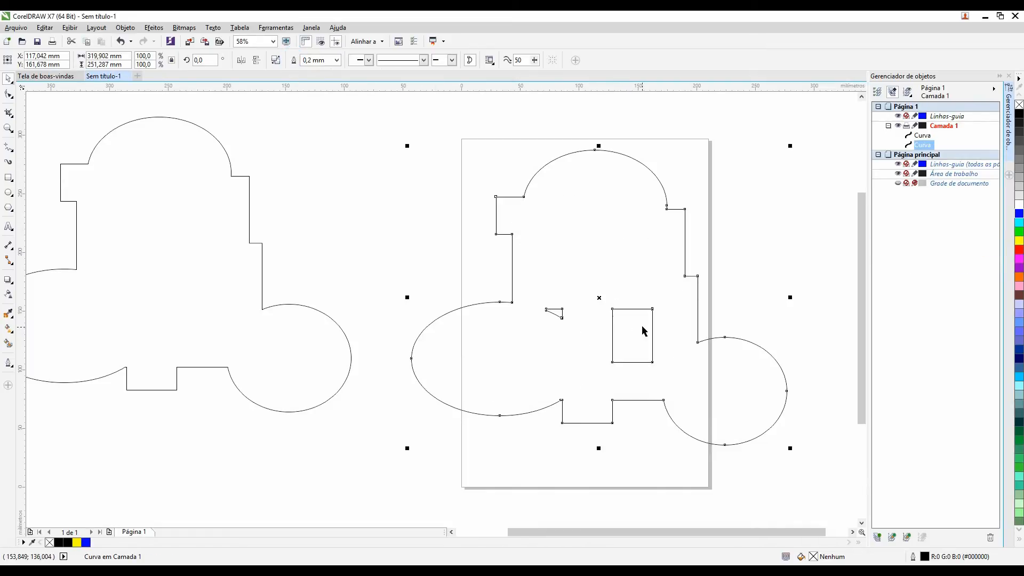
pyautogui.click(540, 286)
# Delete the nodes of the two inner openings in the welded curve, and move the remaining outline up and to the right
pyautogui.click(9, 95)
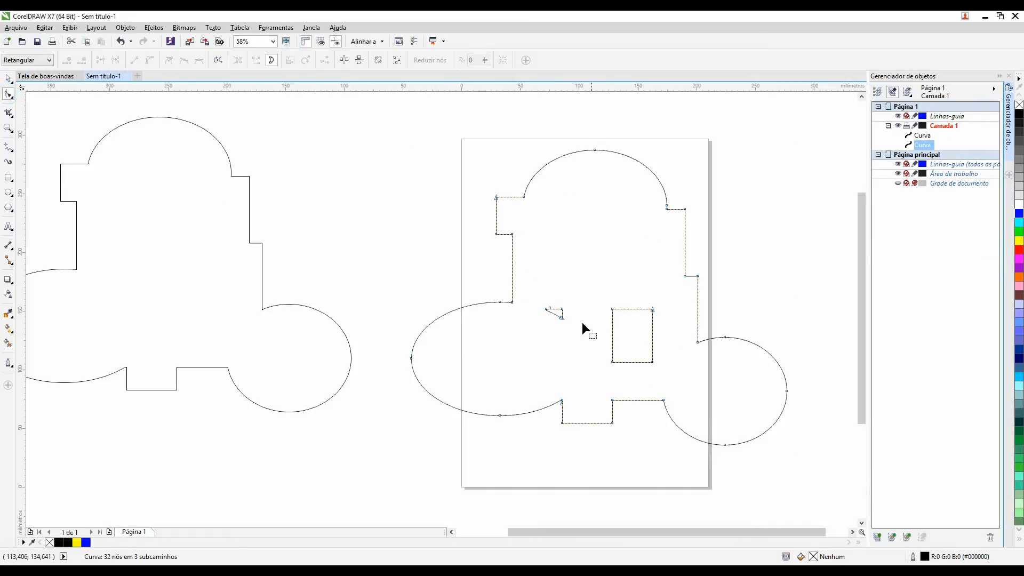
pyautogui.press('Delete')
pyautogui.moveTo(603, 288); pyautogui.dragTo(657, 376)
pyautogui.press('Delete')
pyautogui.click(8, 79)
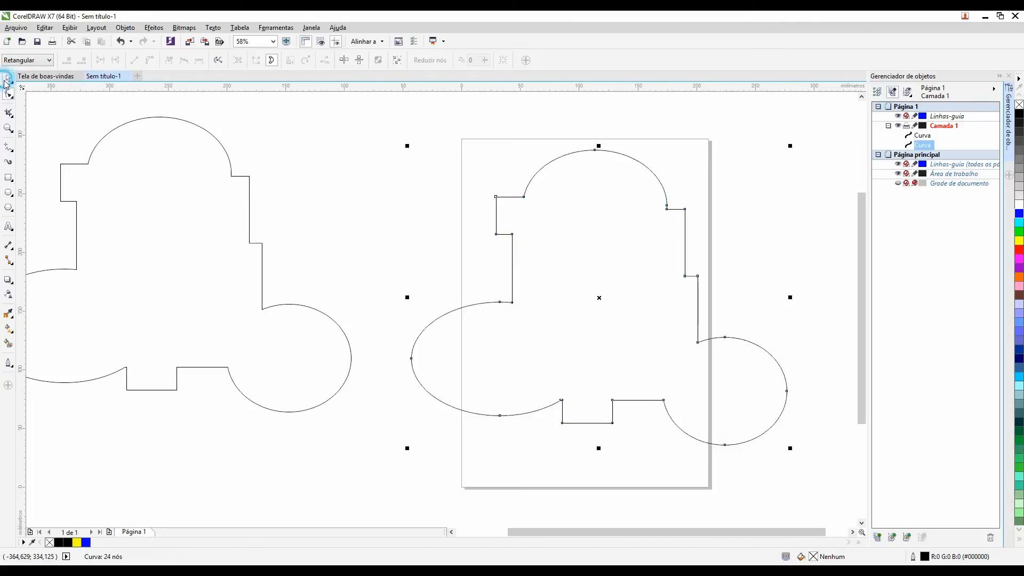
pyautogui.moveTo(564, 299); pyautogui.dragTo(634, 268)
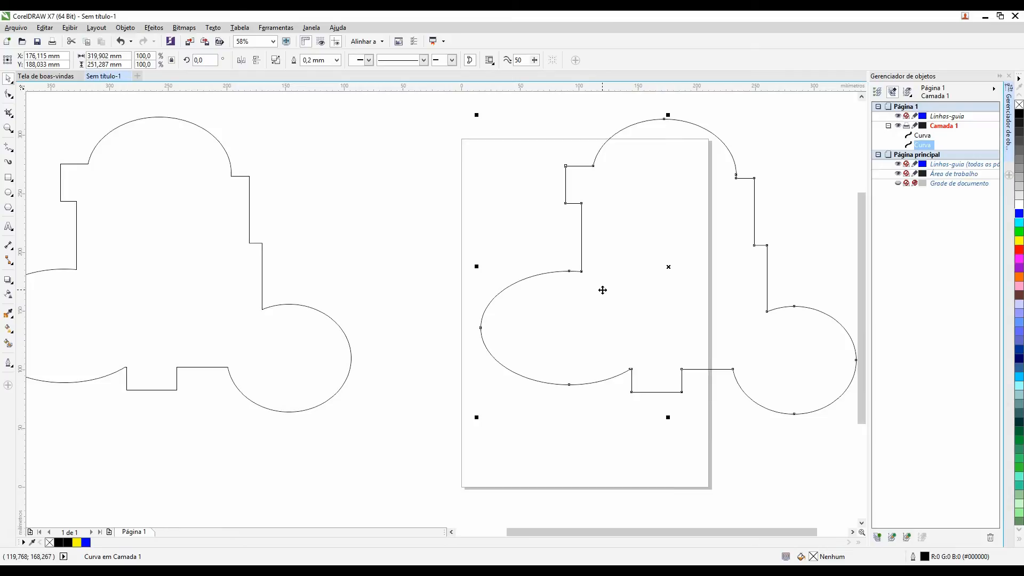
# Undo the outline move, the node deletions, the weld and the boundary curve's last move
pyautogui.hotkey('ctrl', 'z')
pyautogui.hotkey('ctrl', 'z')
pyautogui.hotkey('ctrl', 'z')
pyautogui.hotkey('ctrl', 'z')
pyautogui.hotkey('ctrl', 'z')
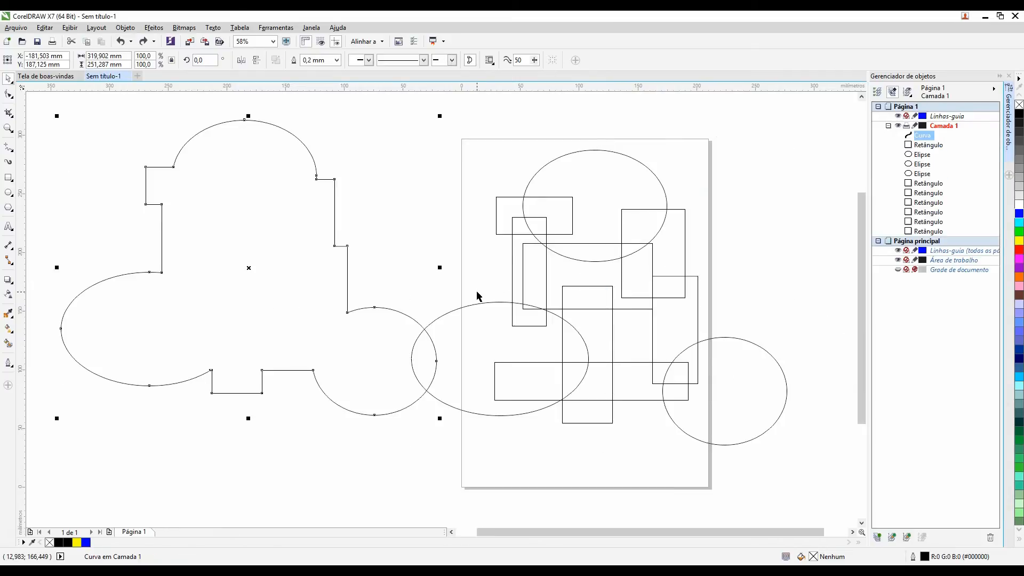
# Delete the boundary curve beside the page and create a new boundary around all ten original shapes
pyautogui.click(282, 261)
pyautogui.click(423, 192)
pyautogui.click(304, 265)
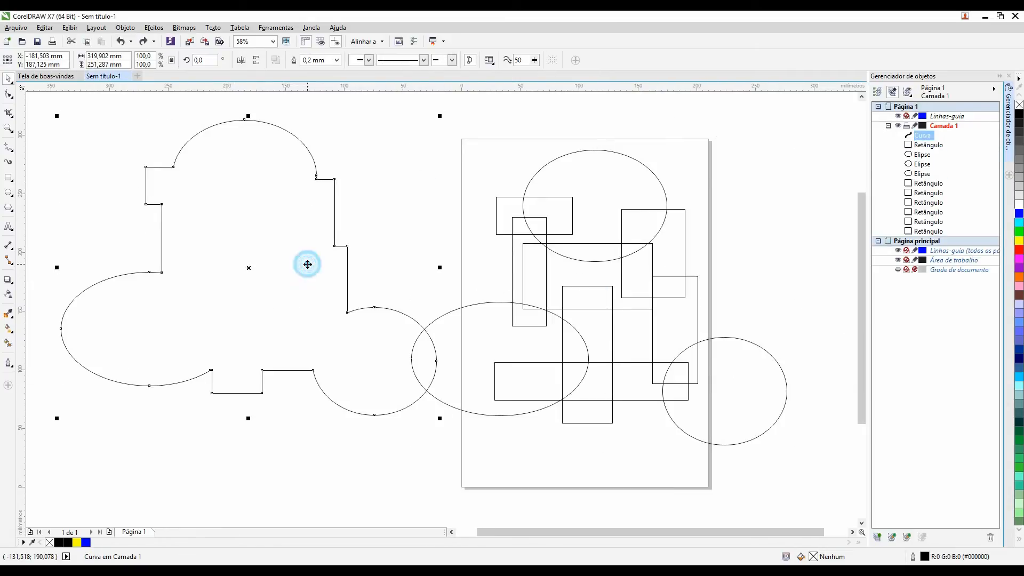
pyautogui.press('Delete')
pyautogui.moveTo(345, 130)
pyautogui.mouseDown()
pyautogui.moveTo(724, 315)
pyautogui.moveTo(802, 470)
pyautogui.mouseUp()
pyautogui.click(384, 59)
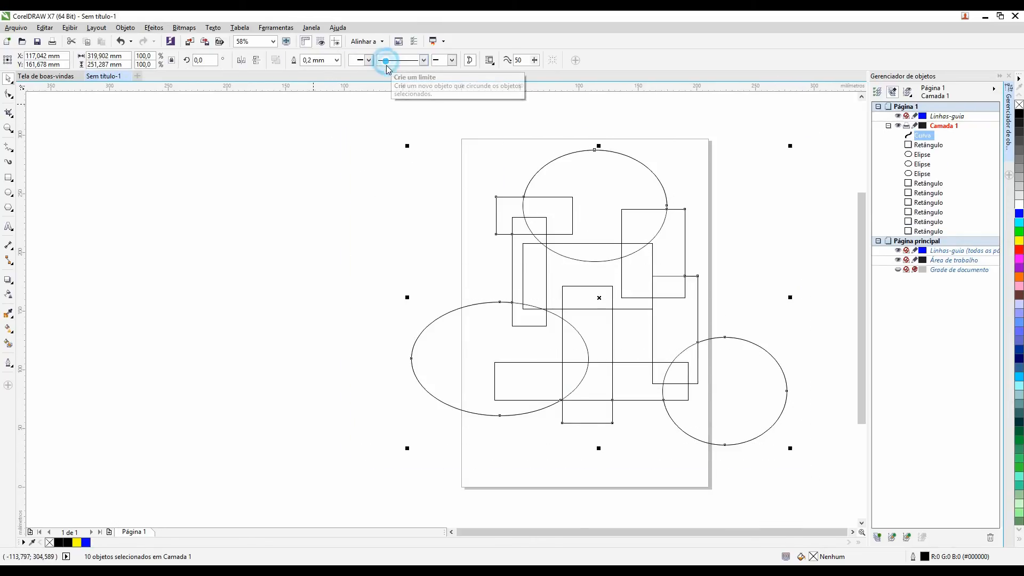
pyautogui.click(639, 209)
pyautogui.moveTo(640, 210); pyautogui.dragTo(263, 201)
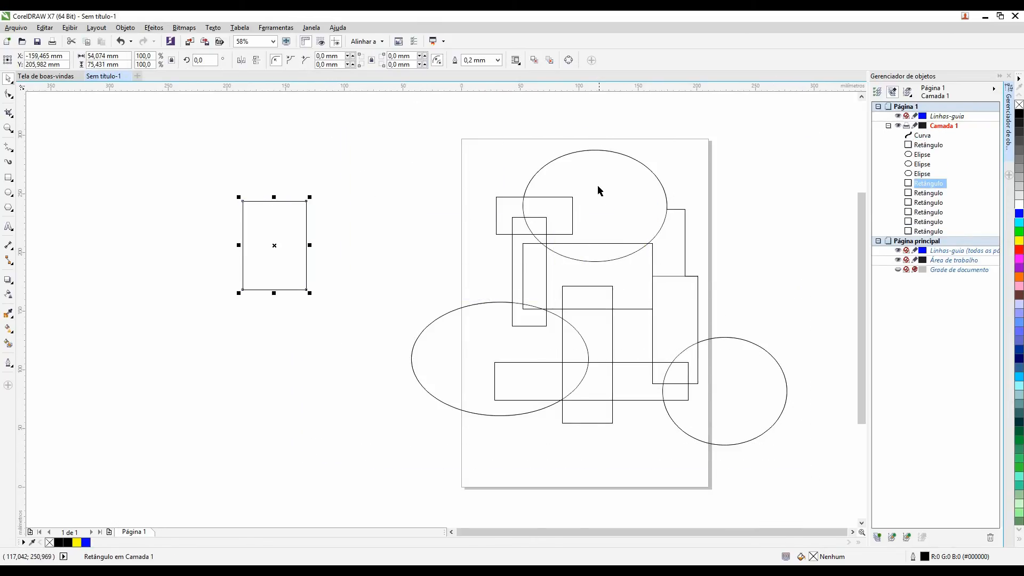
pyautogui.hotkey('ctrl', 'z')
# Move the new boundary curve off the page to the left of the original shapes, and deselect it
pyautogui.click(642, 164)
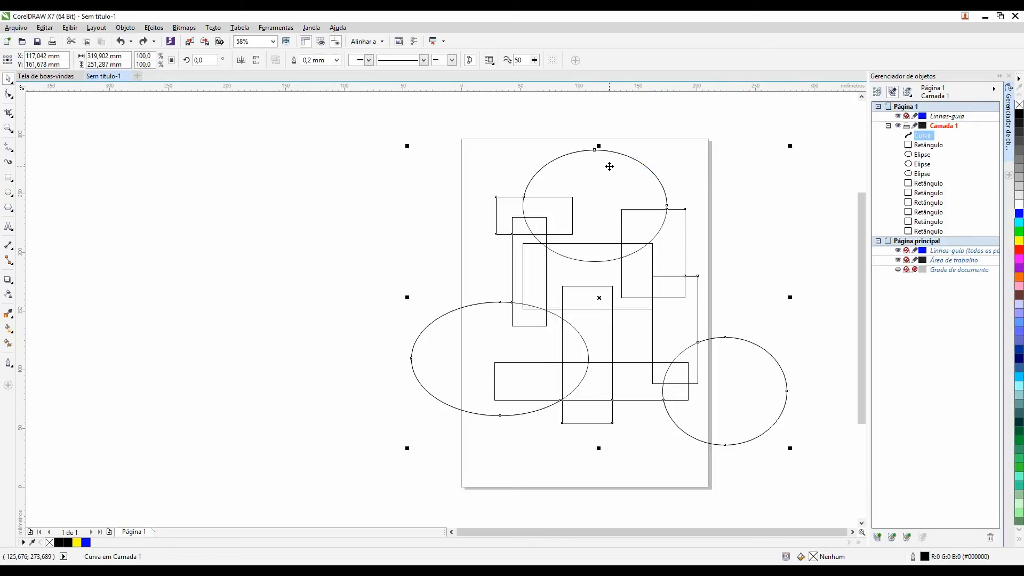
pyautogui.moveTo(607, 165); pyautogui.dragTo(163, 140)
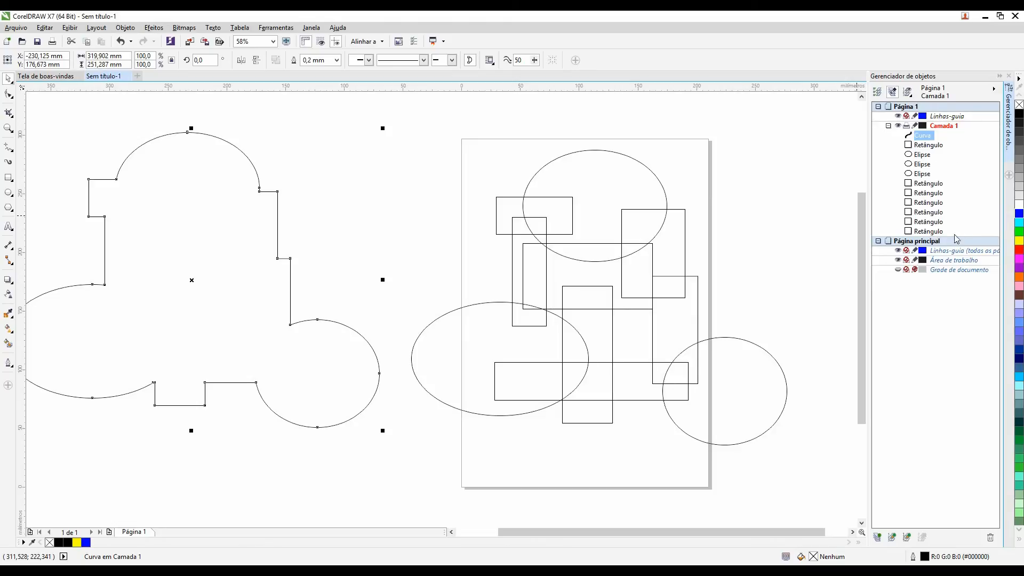
pyautogui.click(418, 212)
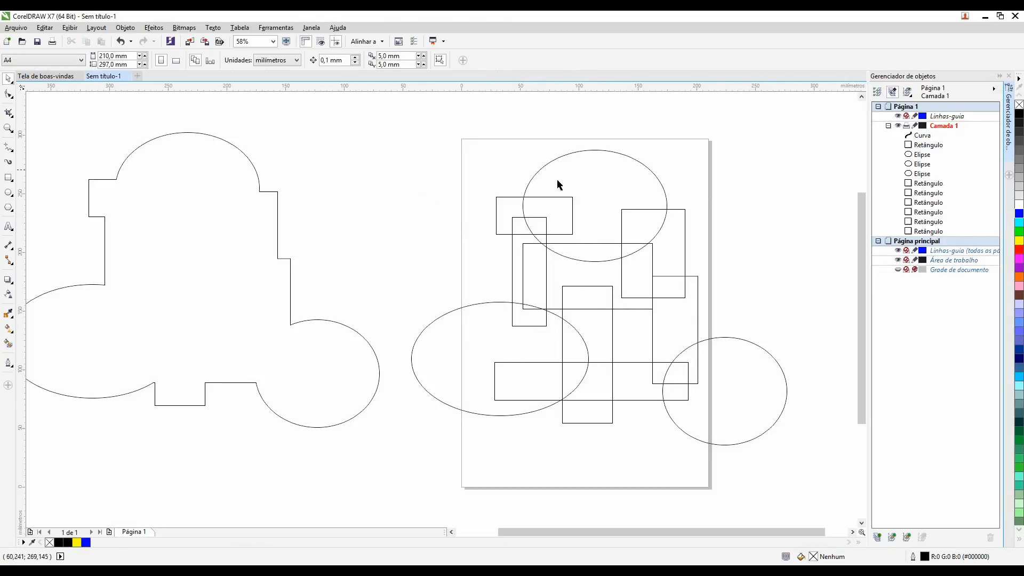
# Select the three ellipses in the Object Manager and delete them
pyautogui.click(927, 158)
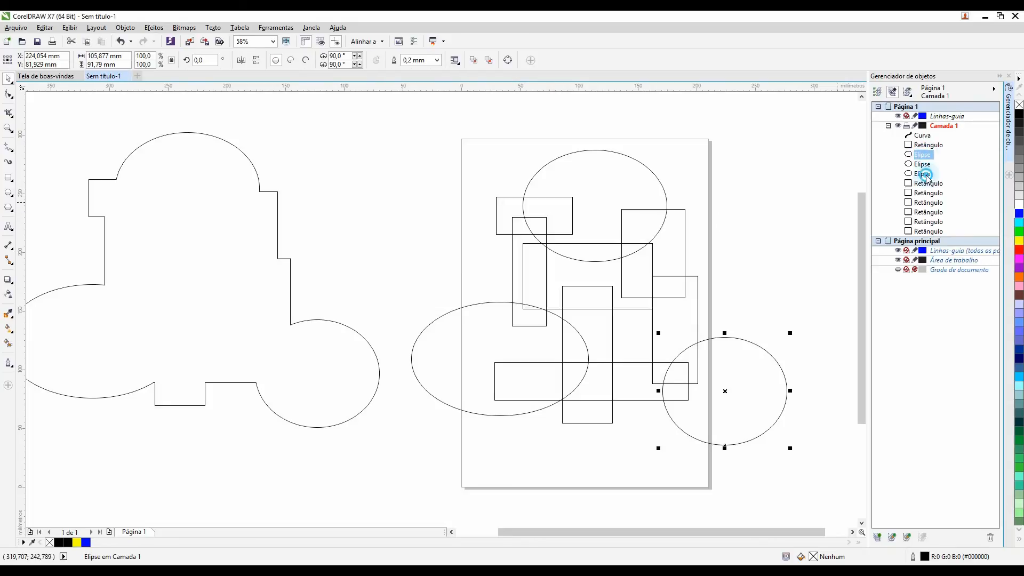
pyautogui.keyDown('shift'); pyautogui.click(924, 174); pyautogui.keyUp('shift')
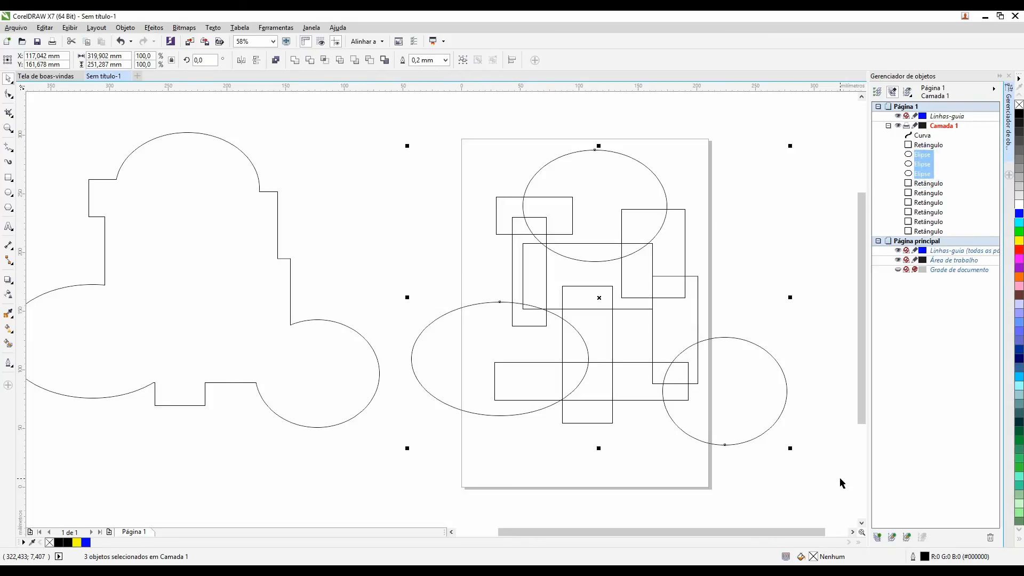
pyautogui.press('Delete')
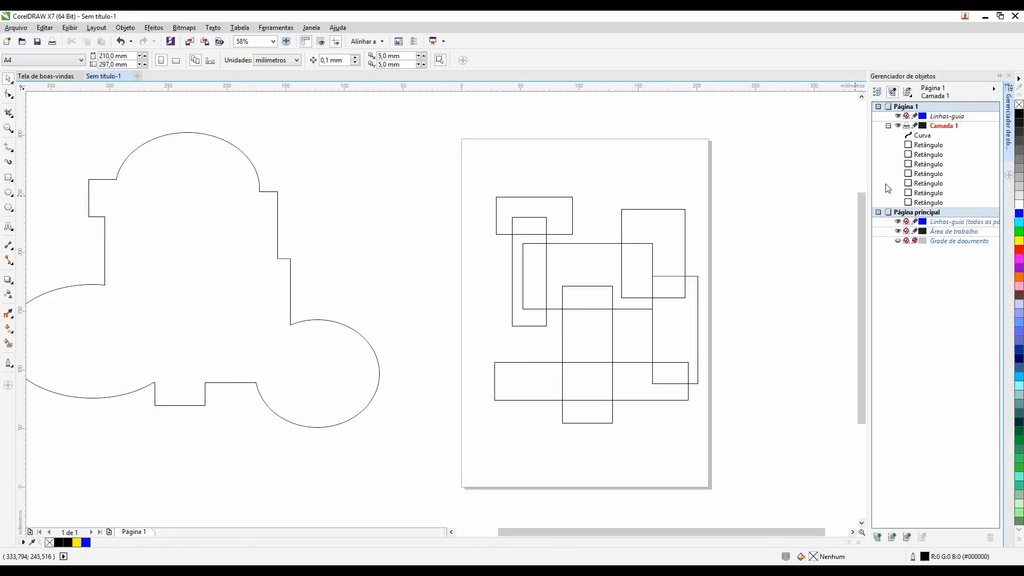
# Delete the boundary curve and all the remaining rectangles, emptying the page
pyautogui.click(244, 219)
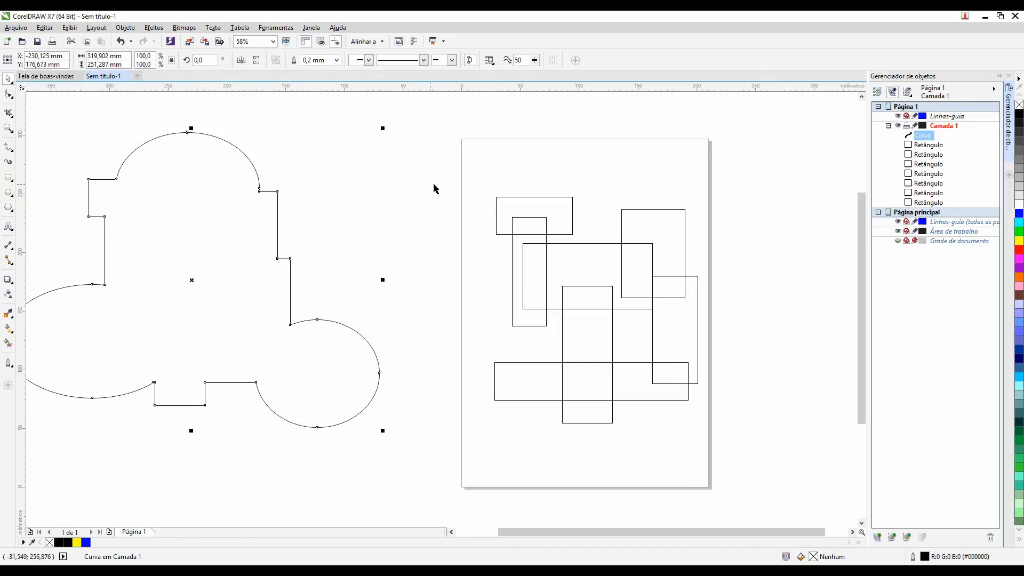
pyautogui.moveTo(413, 155); pyautogui.dragTo(740, 439)
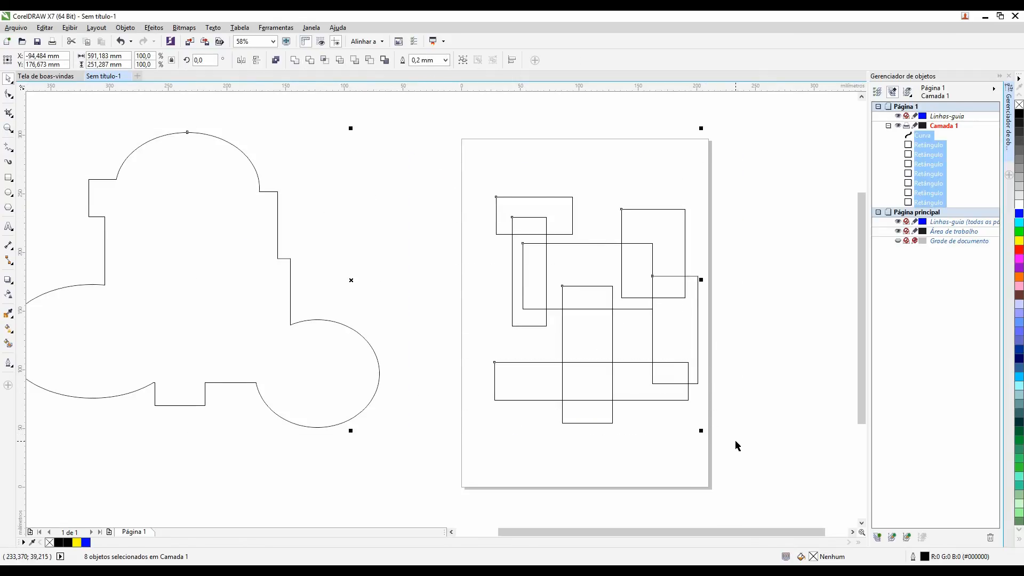
pyautogui.press('Delete')
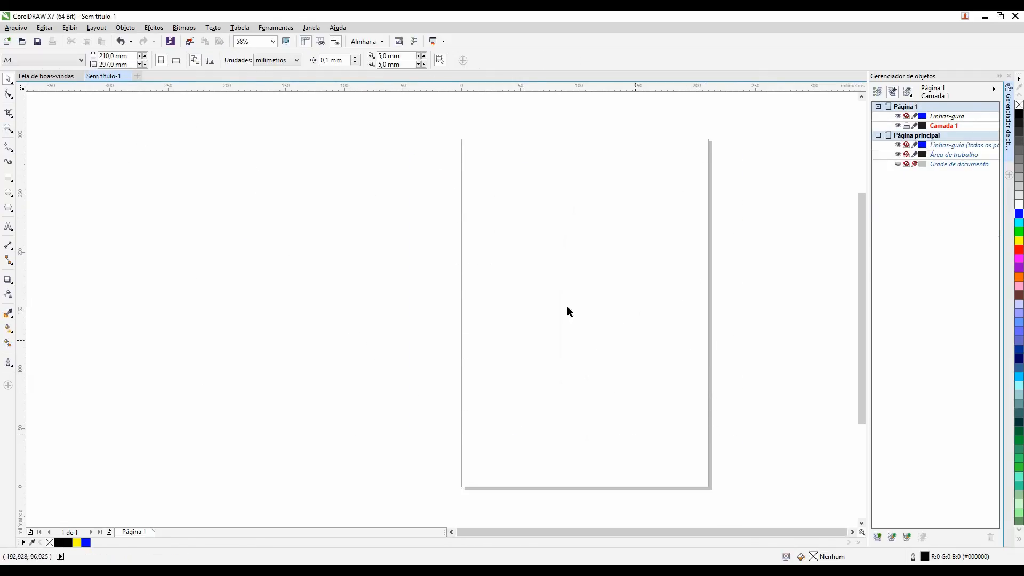